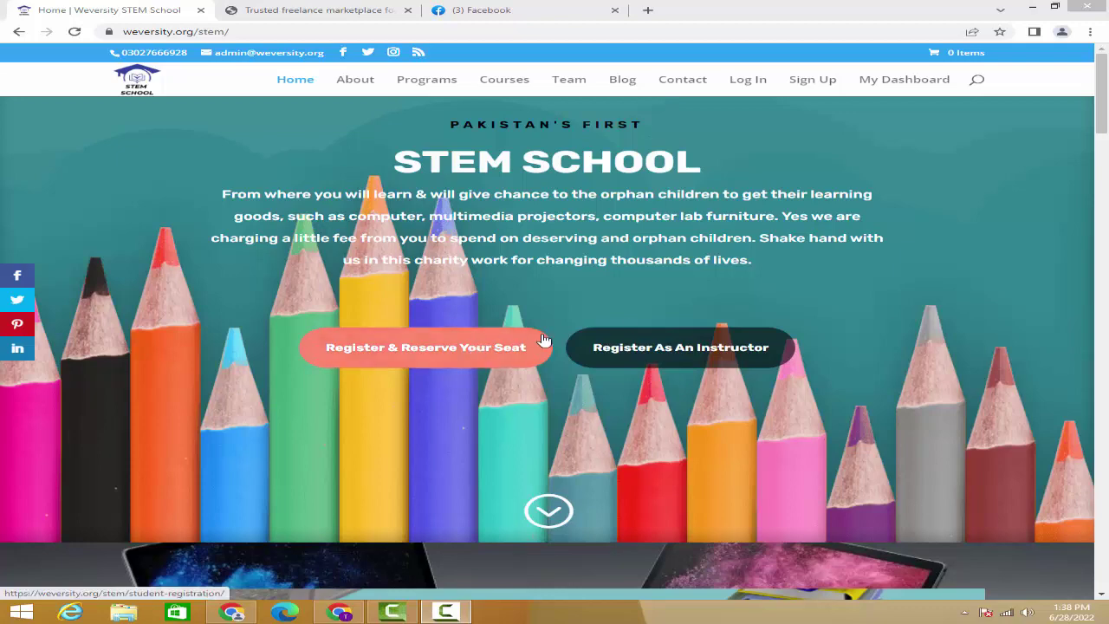
Examine the Weversity STEM School homepage, including its courses, mission, virtual tour, calendar and registration options
{"action": "left_click_drag", "start_coordinate": [1101, 128], "coordinate": [1098, 279]}
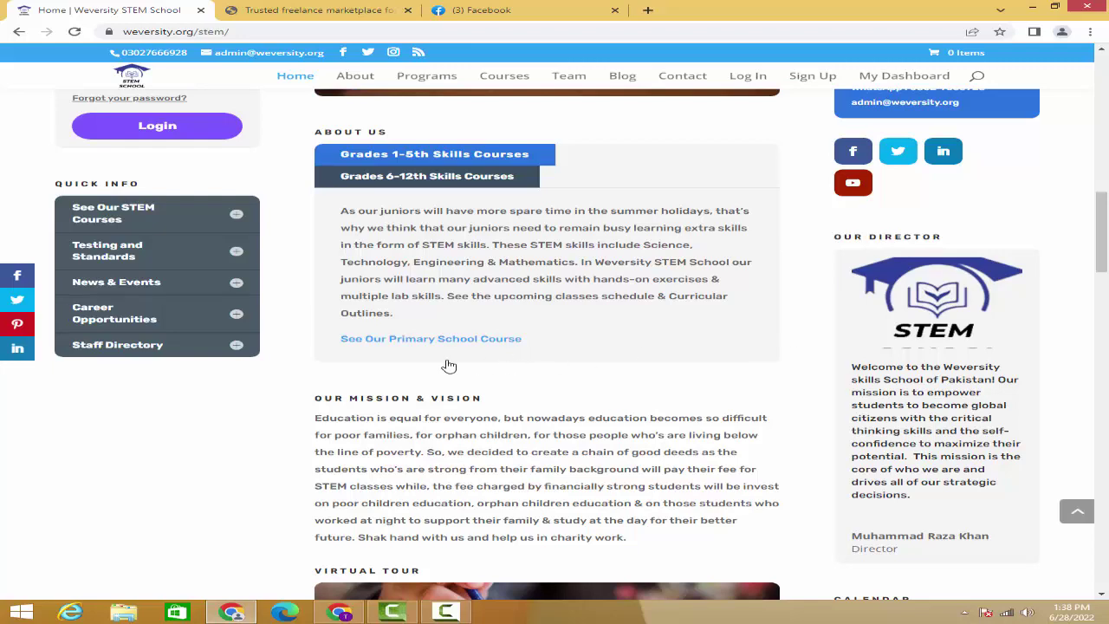
{"action": "scroll", "coordinate": [303, 377], "scroll_direction": "down", "scroll_amount": 2}
{"action": "scroll", "coordinate": [303, 377], "scroll_direction": "down", "scroll_amount": 1}
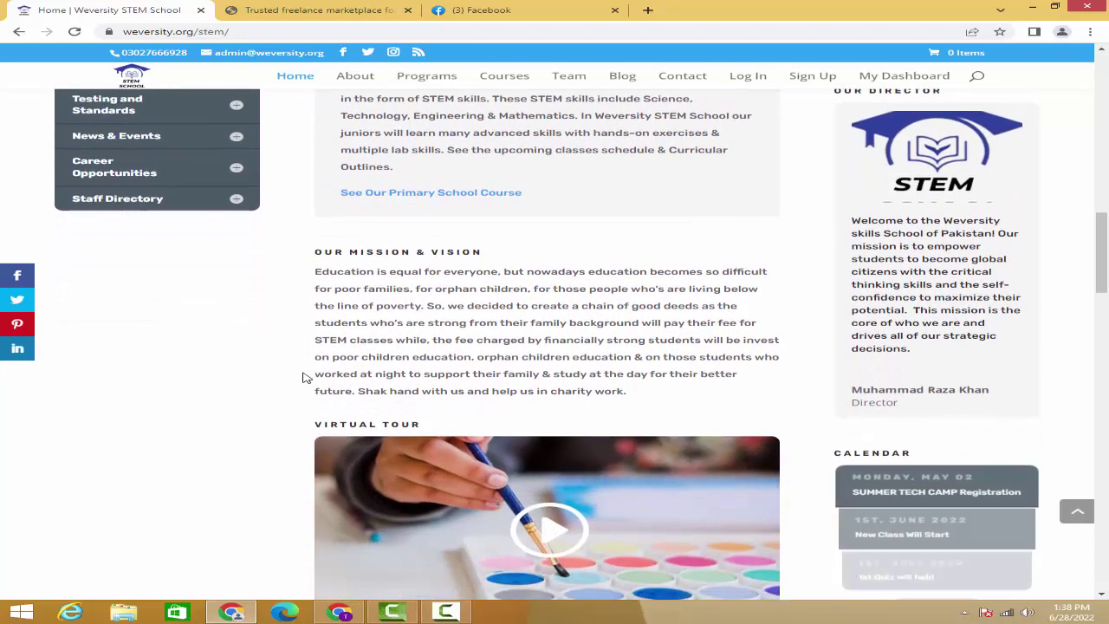
{"action": "scroll", "coordinate": [303, 377], "scroll_direction": "down", "scroll_amount": 2}
{"action": "scroll", "coordinate": [303, 377], "scroll_direction": "up", "scroll_amount": 3}
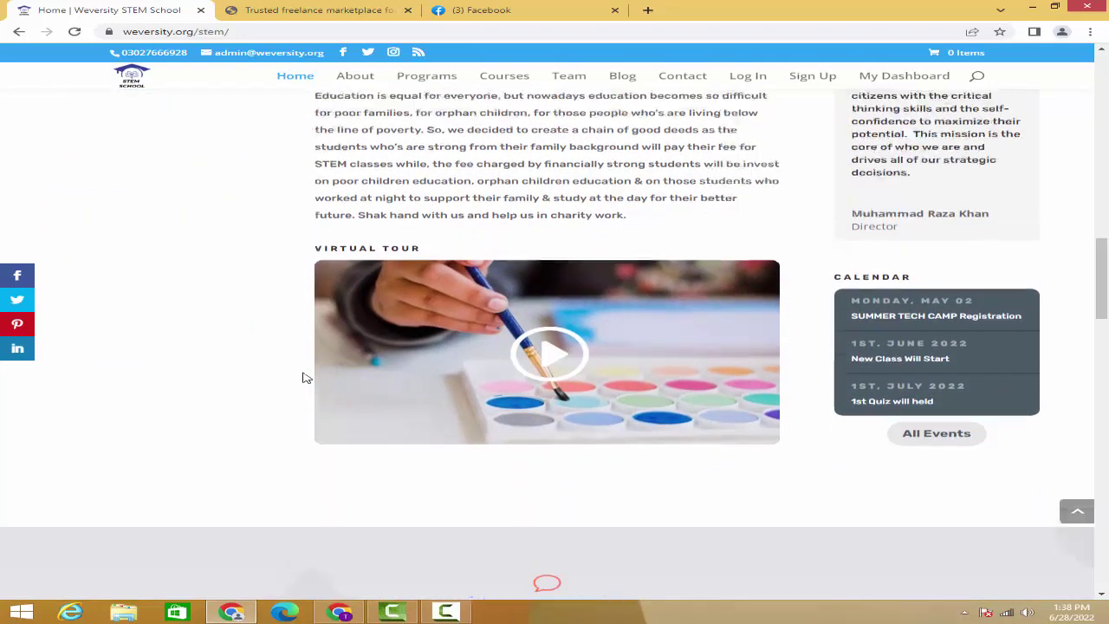
{"action": "scroll", "coordinate": [303, 377], "scroll_direction": "up", "scroll_amount": 2}
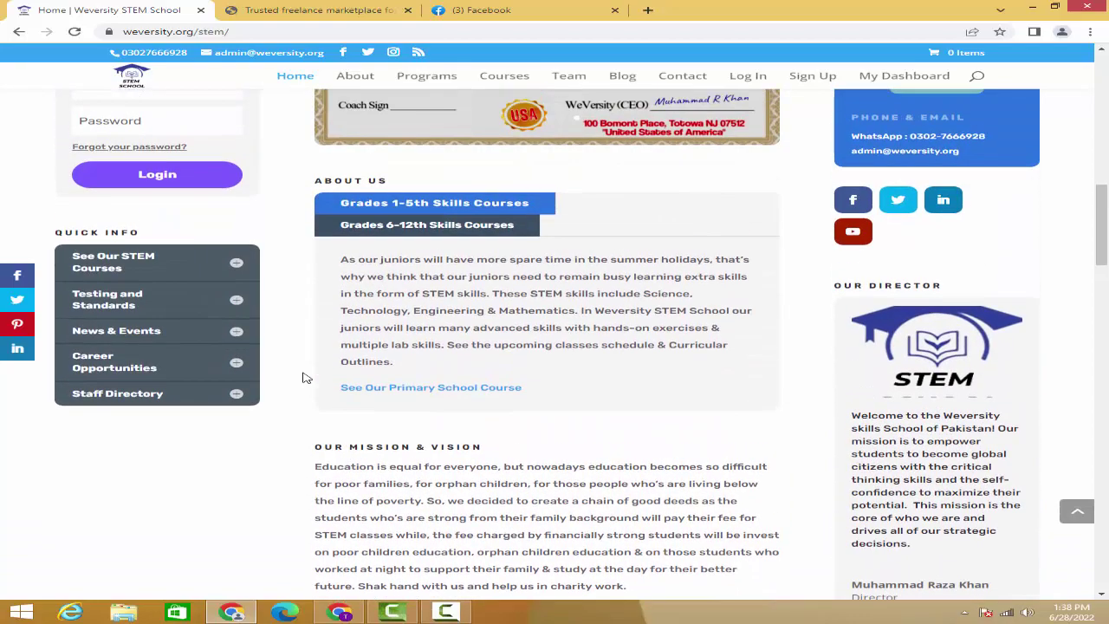
{"action": "scroll", "coordinate": [303, 377], "scroll_direction": "up", "scroll_amount": 2}
{"action": "scroll", "coordinate": [304, 377], "scroll_direction": "up", "scroll_amount": 2}
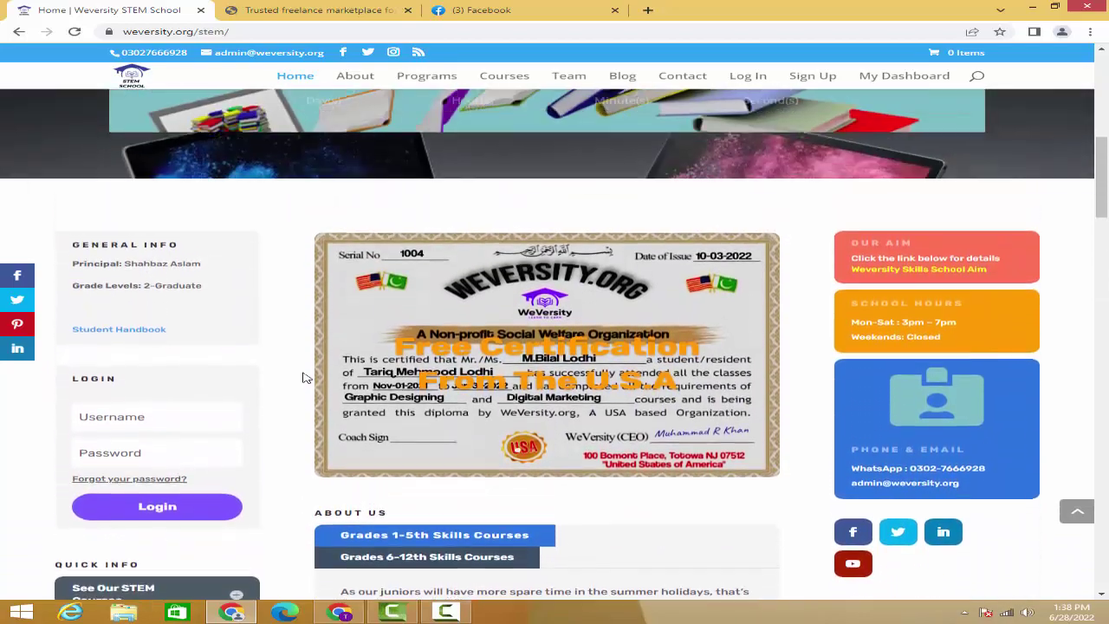
{"action": "scroll", "coordinate": [304, 377], "scroll_direction": "up", "scroll_amount": 2}
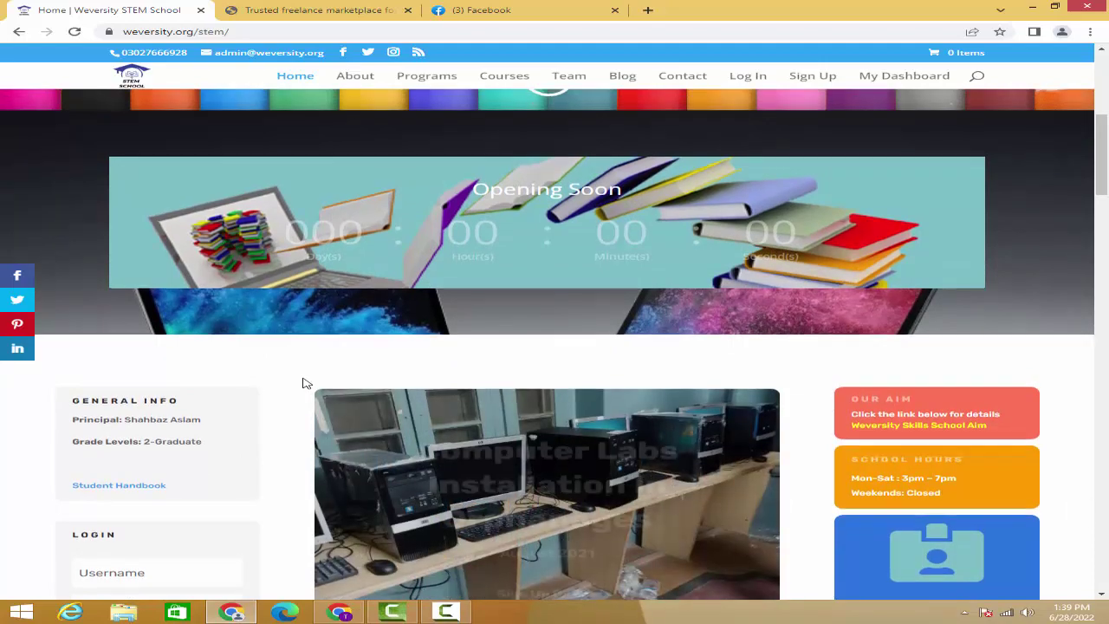
{"action": "scroll", "coordinate": [303, 381], "scroll_direction": "up", "scroll_amount": 3}
{"action": "scroll", "coordinate": [292, 203], "scroll_direction": "up", "scroll_amount": 3}
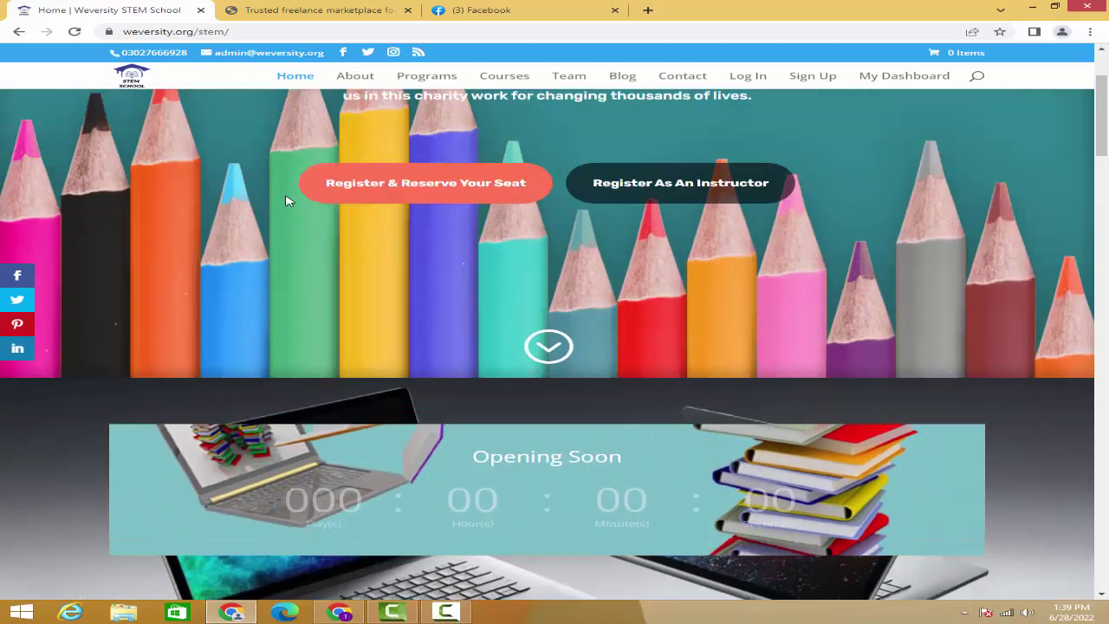
Switch to the wejob.org site and review its banner, service categories, contractor listings and top seller gigs
{"action": "left_click", "coordinate": [294, 10]}
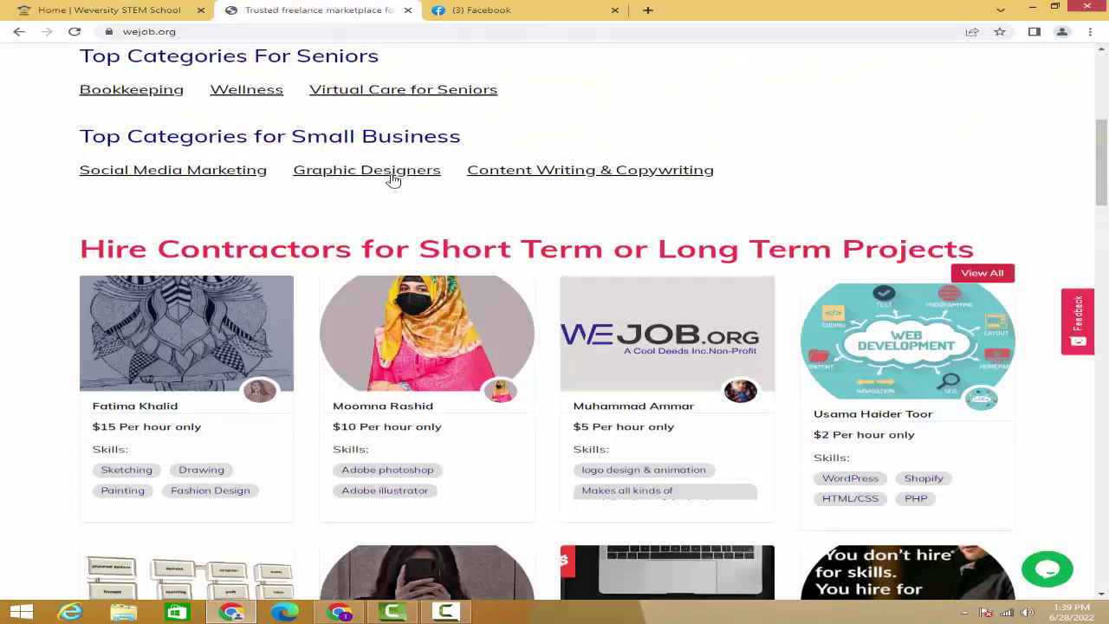
{"action": "scroll", "coordinate": [395, 182], "scroll_direction": "up", "scroll_amount": 5}
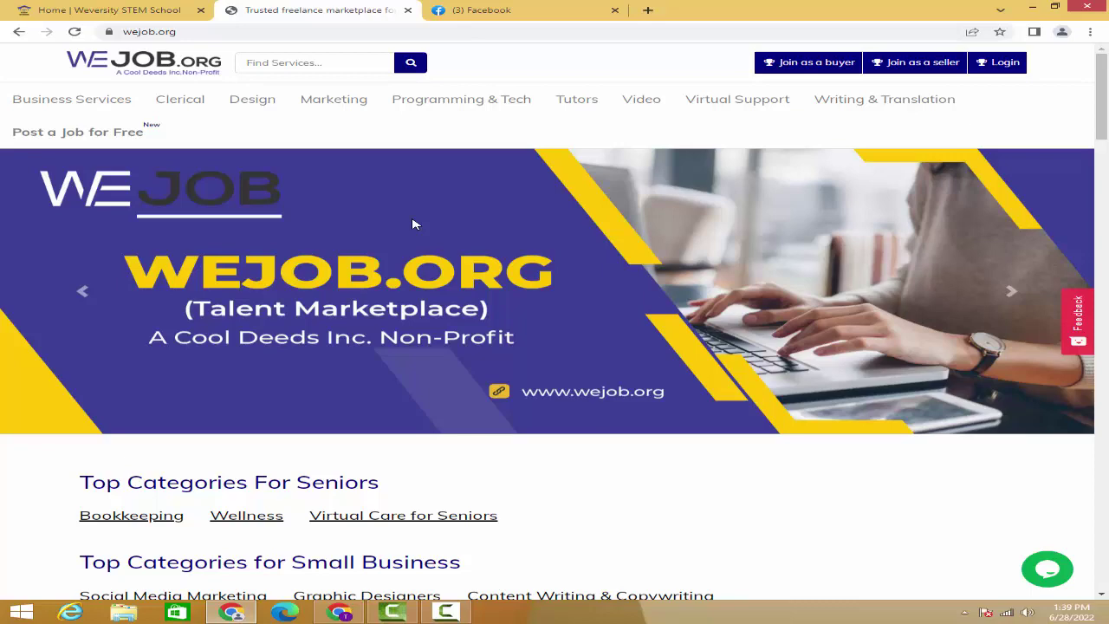
{"action": "scroll", "coordinate": [412, 230], "scroll_direction": "down", "scroll_amount": 2}
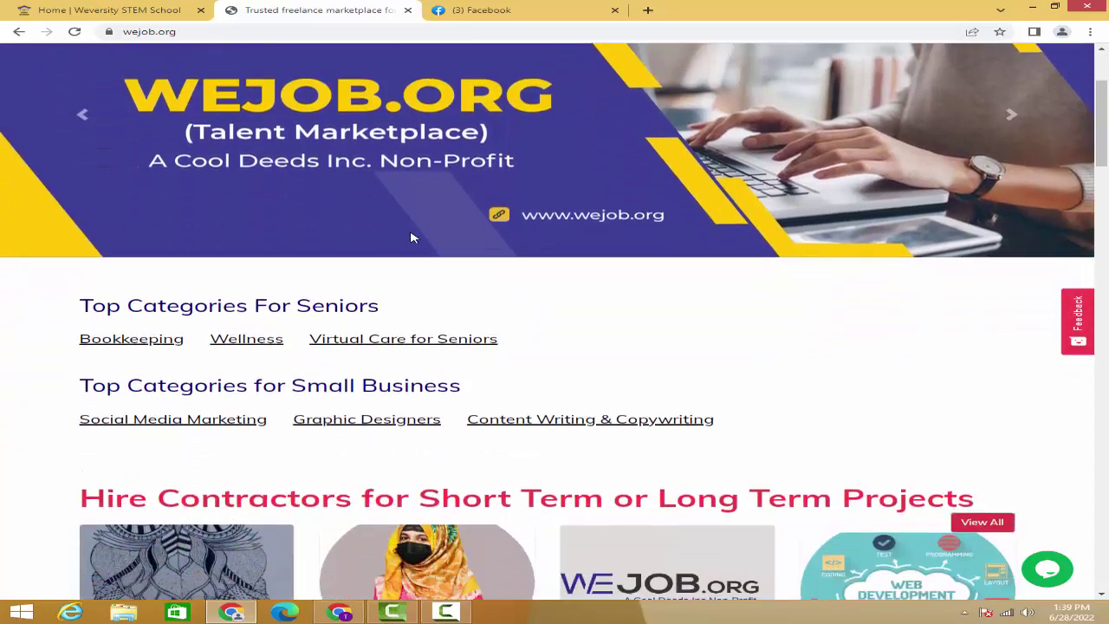
{"action": "scroll", "coordinate": [412, 238], "scroll_direction": "down", "scroll_amount": 4}
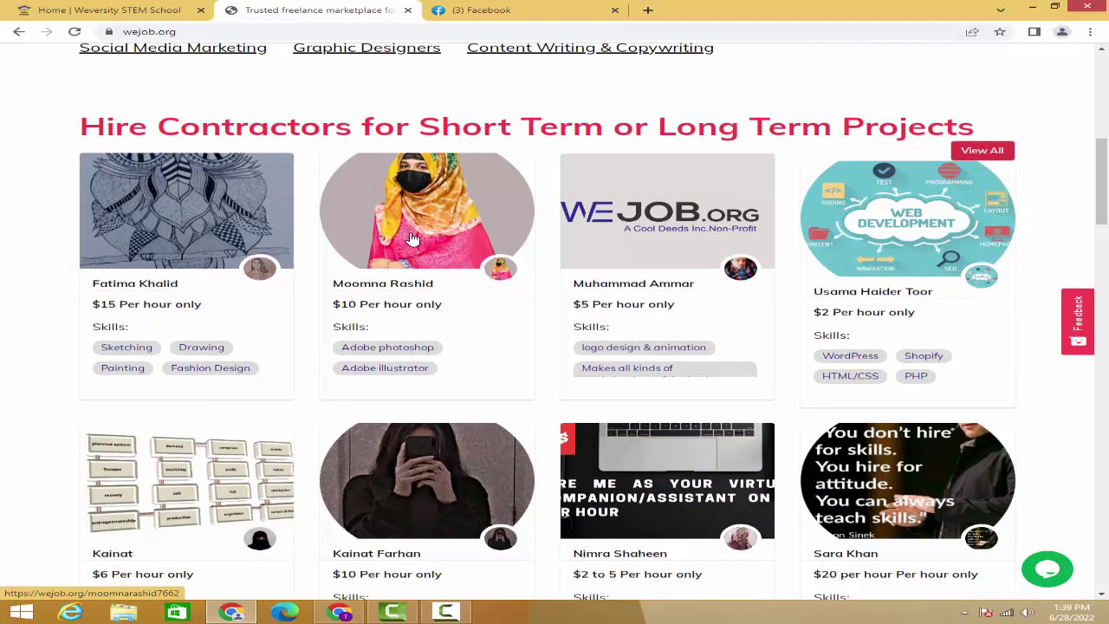
{"action": "scroll", "coordinate": [413, 238], "scroll_direction": "down", "scroll_amount": 5}
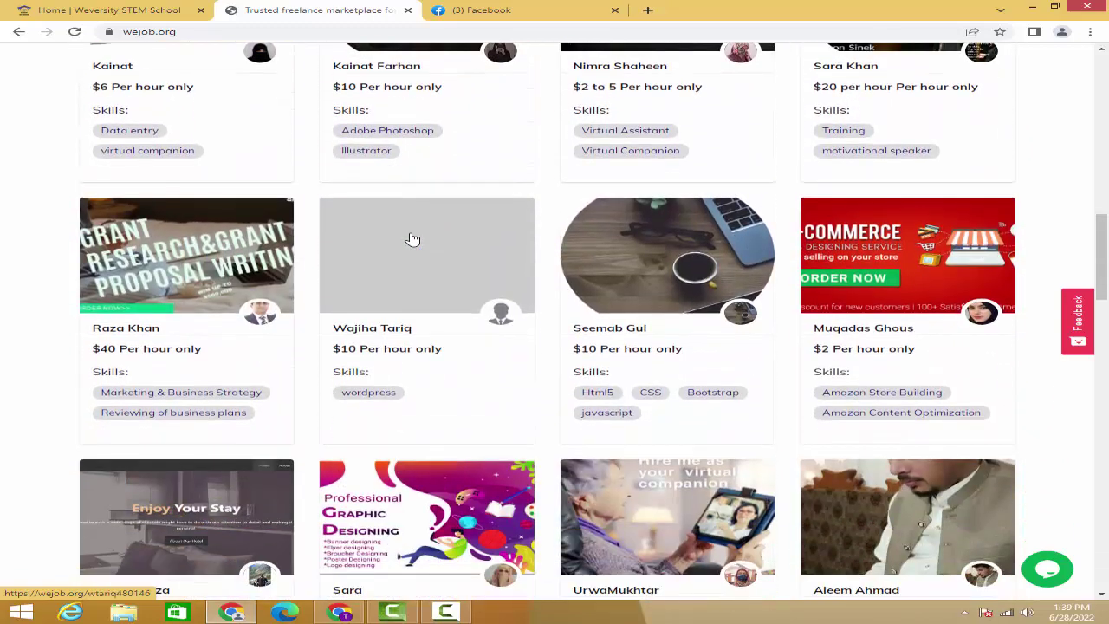
{"action": "scroll", "coordinate": [413, 238], "scroll_direction": "down", "scroll_amount": 3}
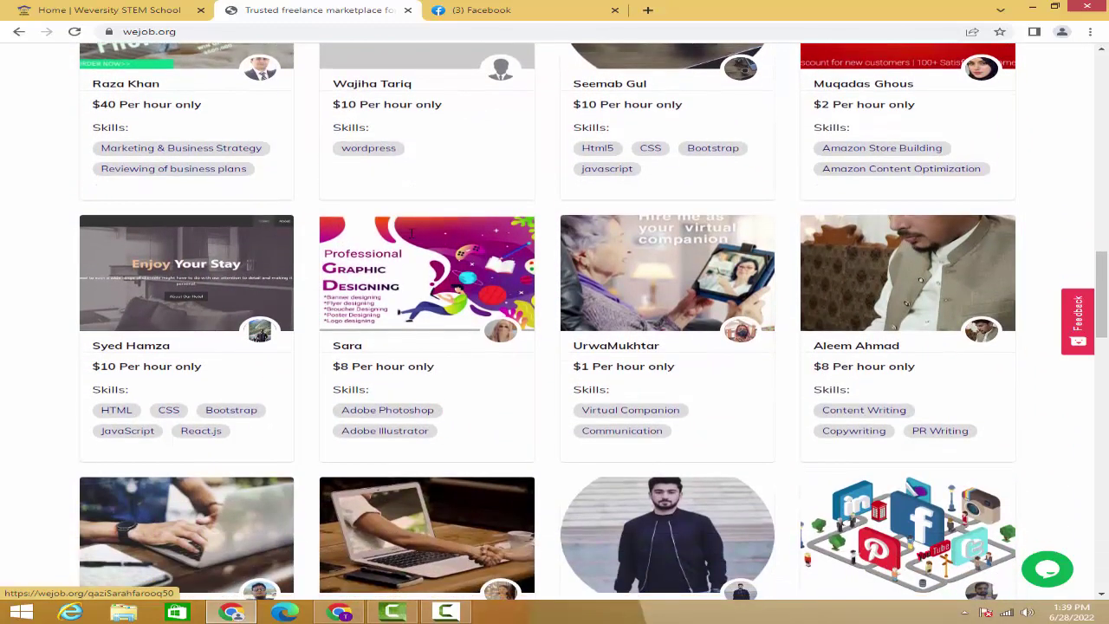
{"action": "scroll", "coordinate": [411, 232], "scroll_direction": "down", "scroll_amount": 2}
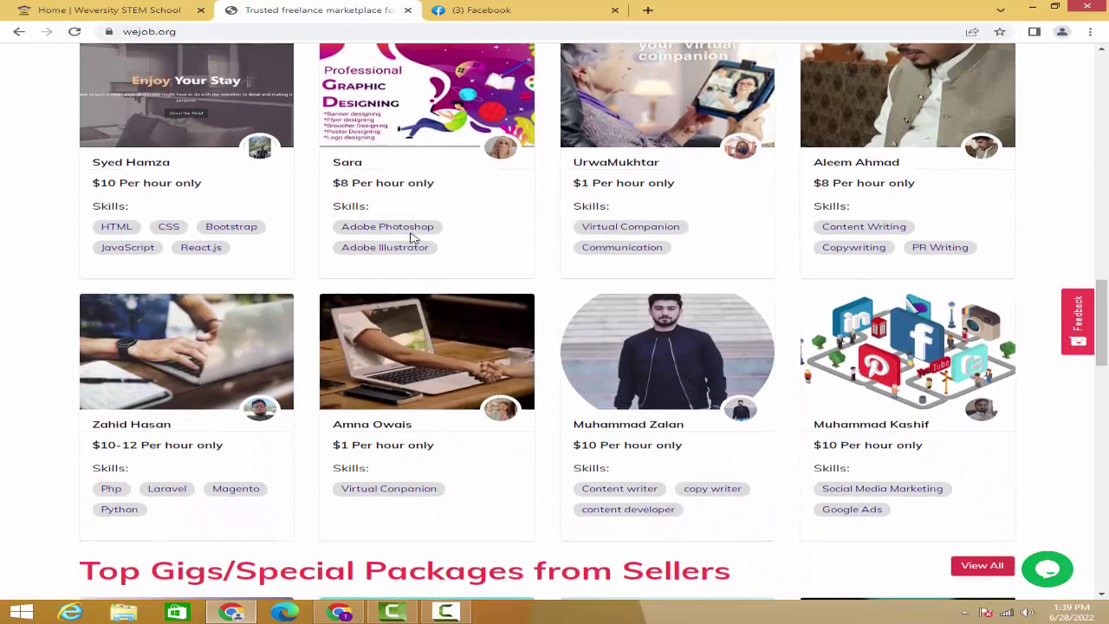
{"action": "scroll", "coordinate": [411, 238], "scroll_direction": "down", "scroll_amount": 3}
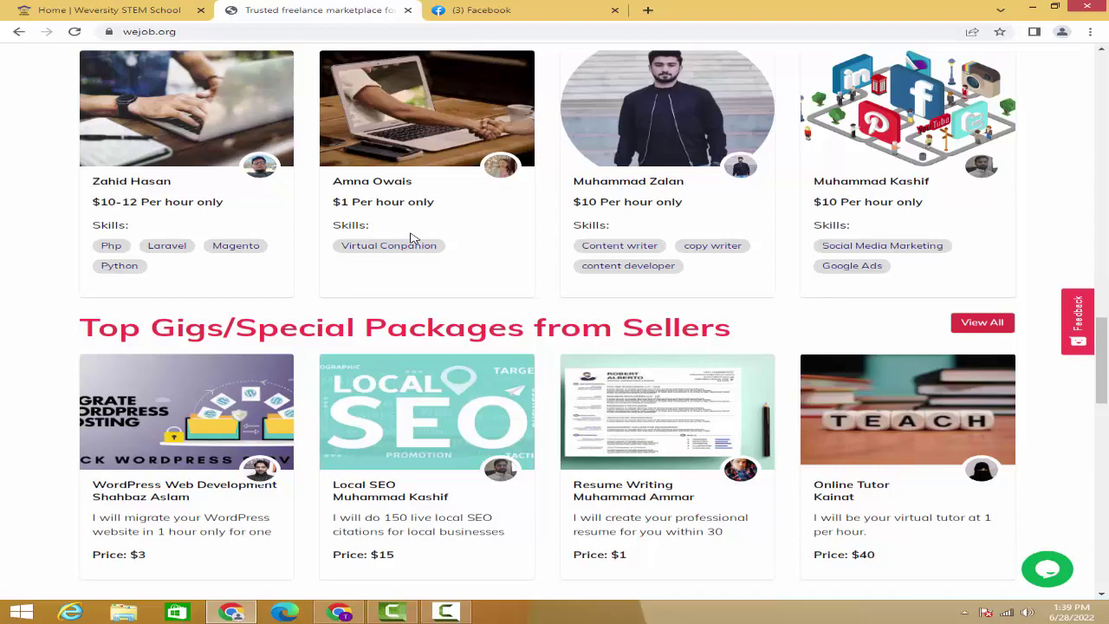
{"action": "scroll", "coordinate": [410, 238], "scroll_direction": "down", "scroll_amount": 4}
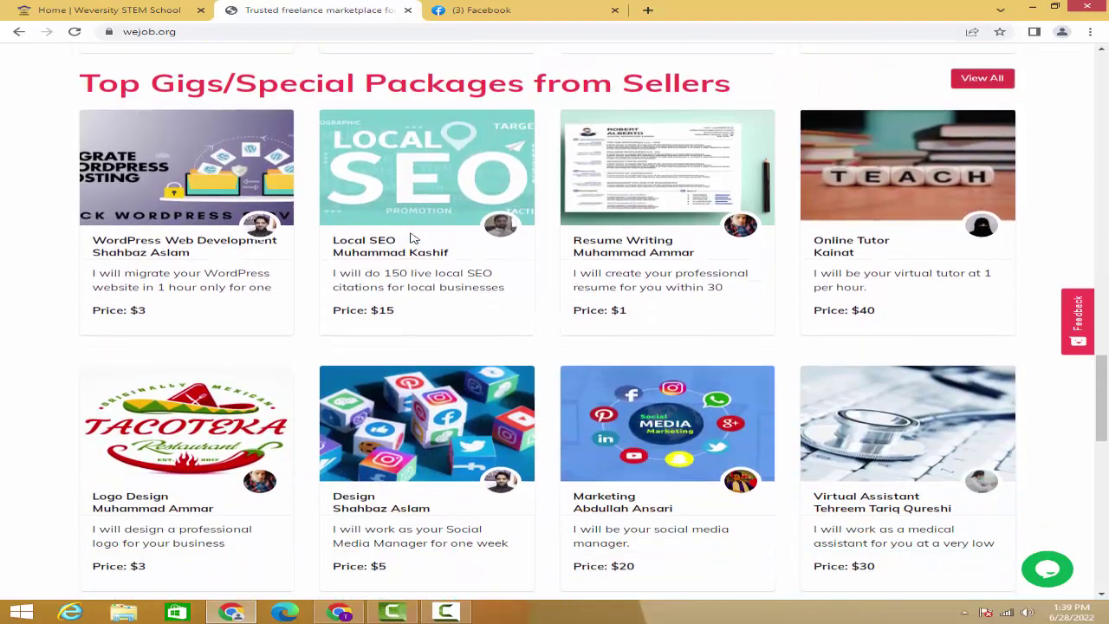
{"action": "scroll", "coordinate": [410, 239], "scroll_direction": "up", "scroll_amount": 5}
{"action": "scroll", "coordinate": [411, 239], "scroll_direction": "up", "scroll_amount": 20}
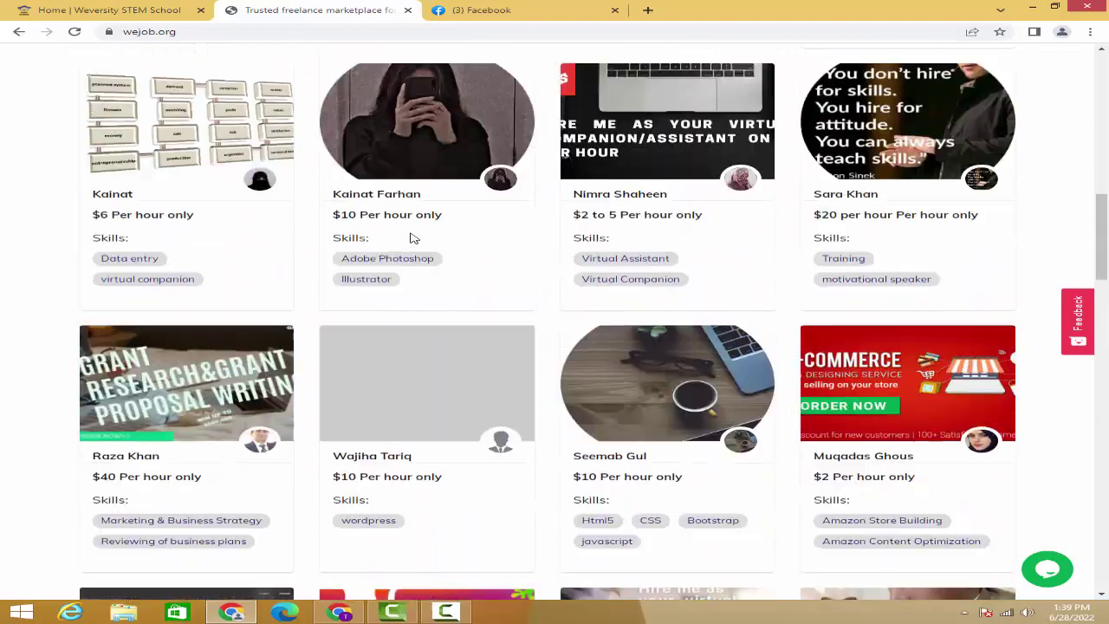
{"action": "scroll", "coordinate": [411, 239], "scroll_direction": "up", "scroll_amount": 1}
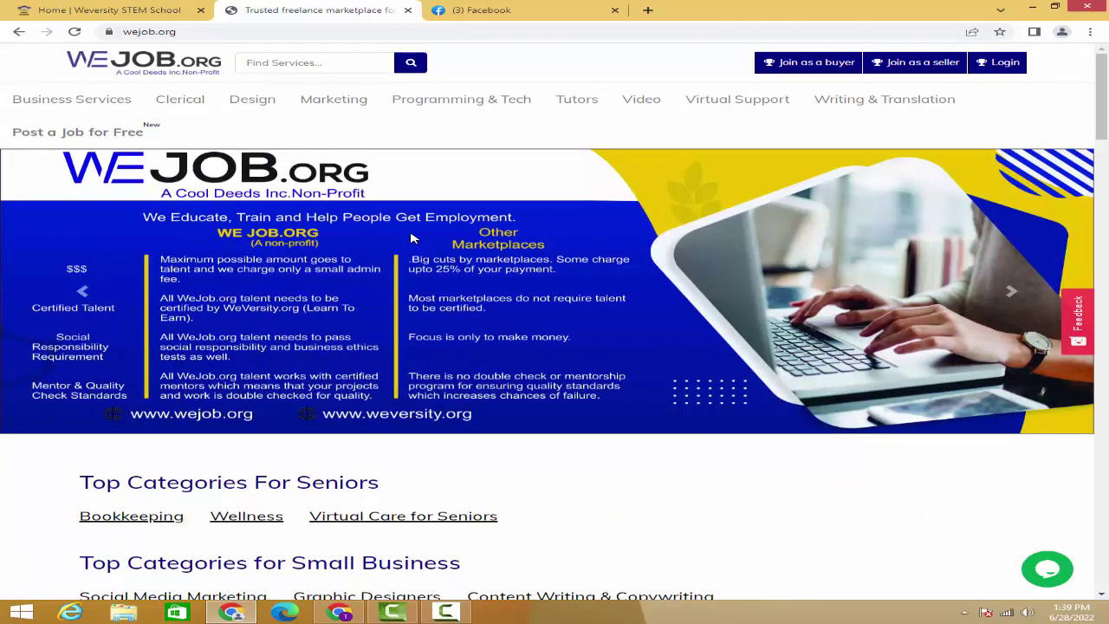
Switch to the Facebook home feed and check the options for Your Pages and profiles
{"action": "left_click", "coordinate": [475, 17]}
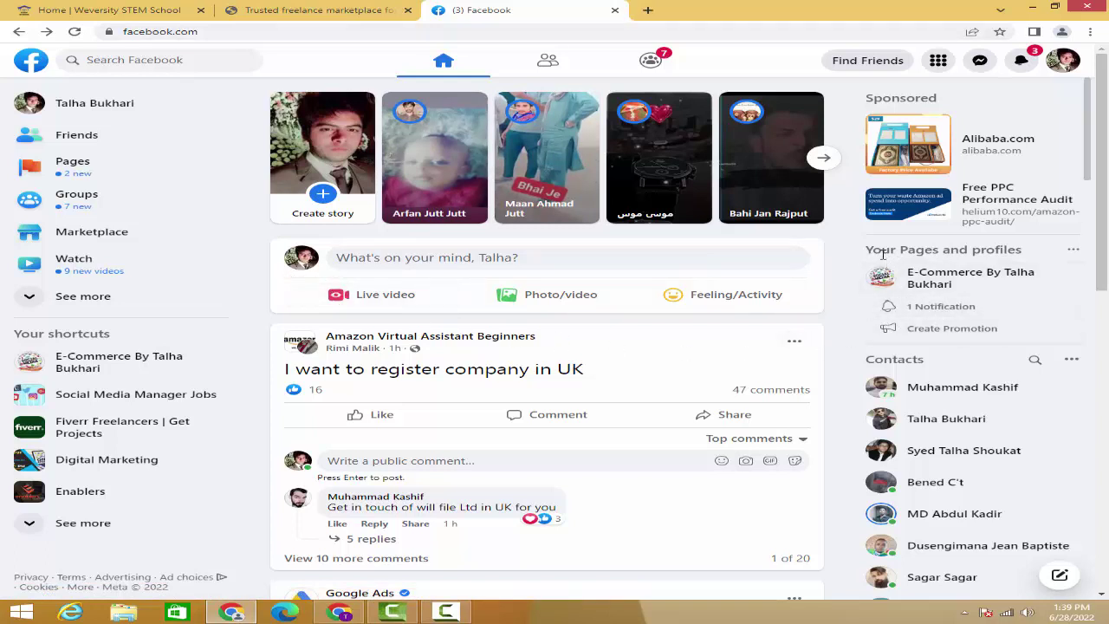
{"action": "left_click", "coordinate": [1074, 253]}
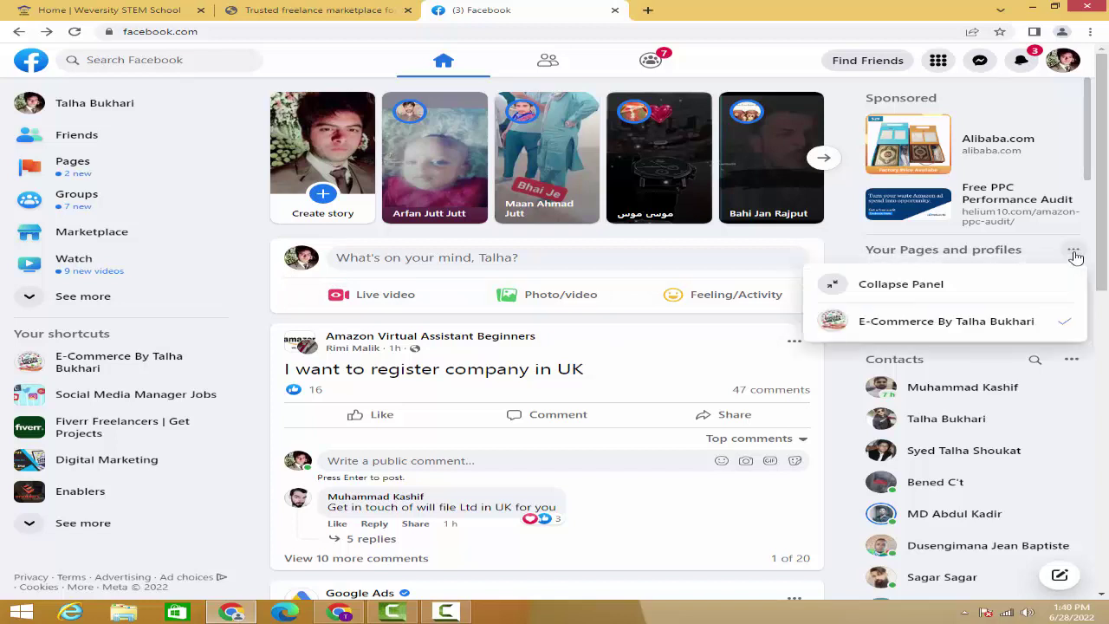
{"action": "left_click", "coordinate": [837, 362]}
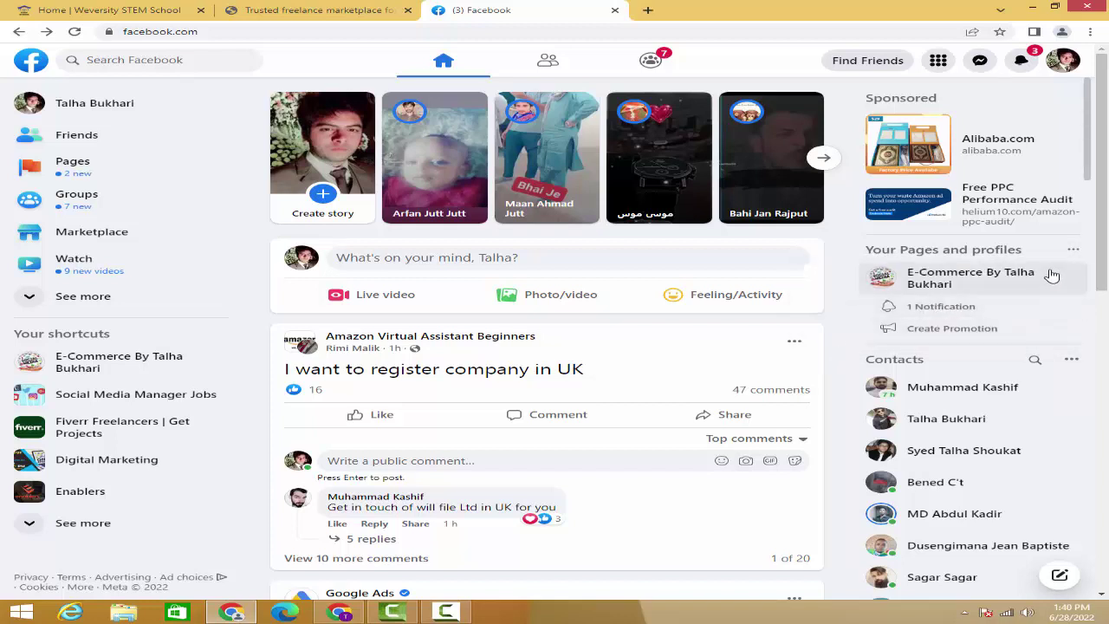
{"action": "left_click", "coordinate": [1074, 253]}
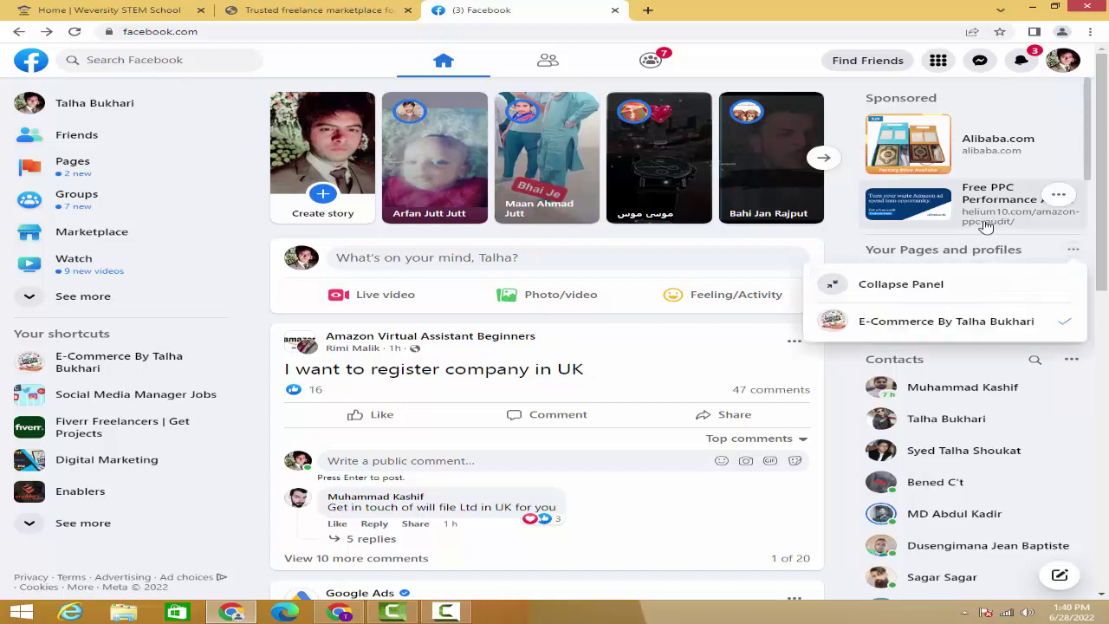
{"action": "left_click", "coordinate": [825, 352]}
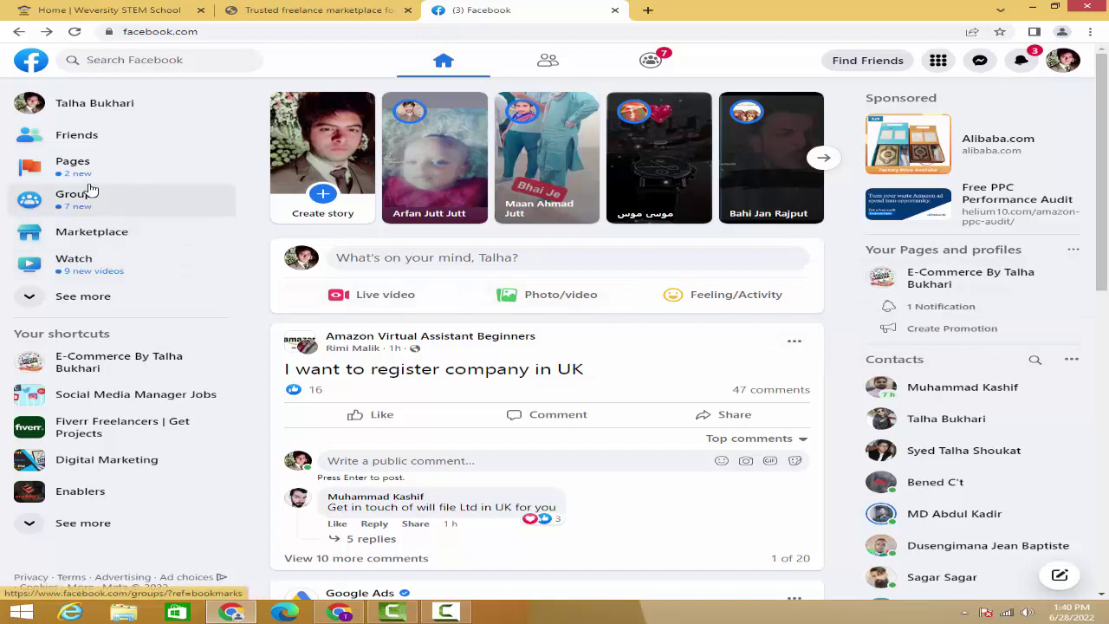
Open the list of managed Facebook Pages and bring up the Social Media Marketing Team page in a new tab
{"action": "left_click", "coordinate": [68, 169]}
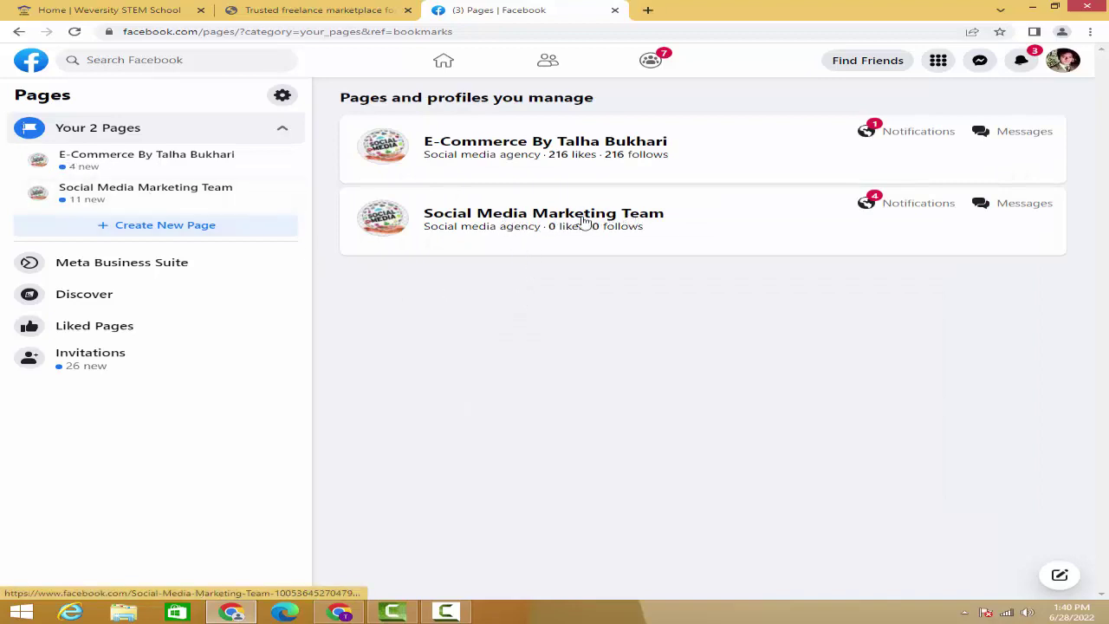
{"action": "right_click", "coordinate": [518, 218]}
{"action": "left_click", "coordinate": [559, 227]}
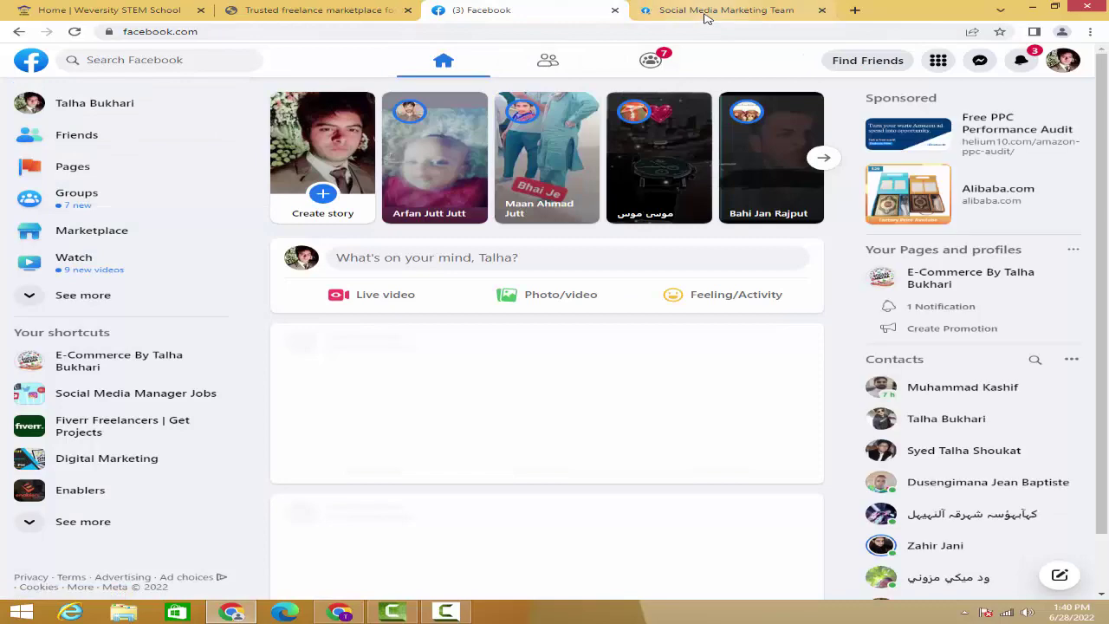
{"action": "left_click", "coordinate": [704, 10]}
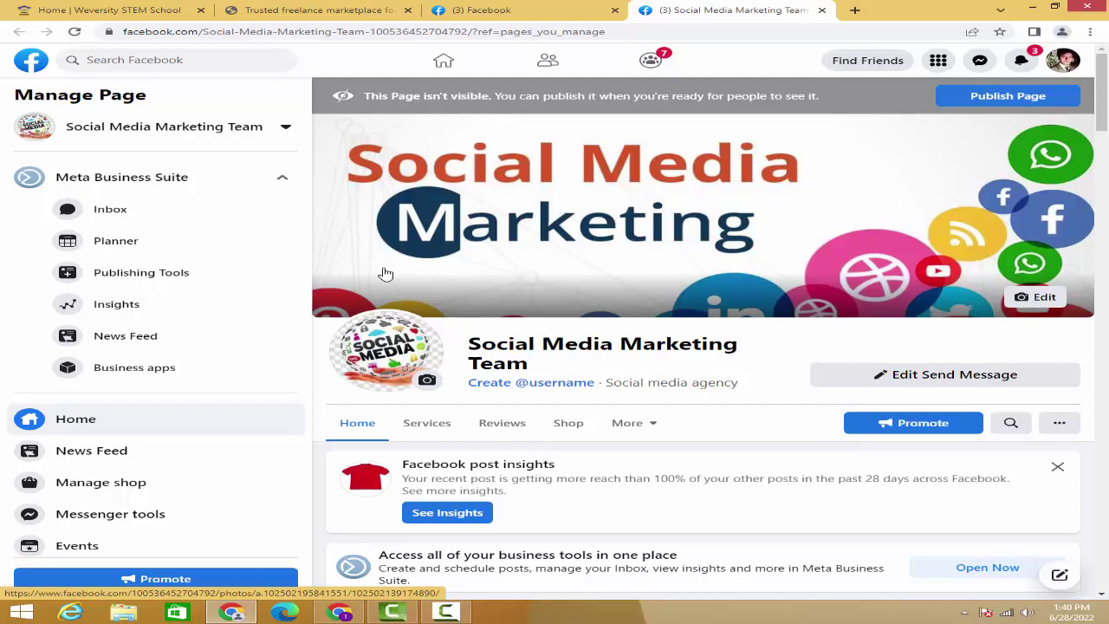
Review the Social Media Marketing Team page, including its business tools, insights, About details, offers and posts
{"action": "scroll", "coordinate": [386, 274], "scroll_direction": "down", "scroll_amount": 4}
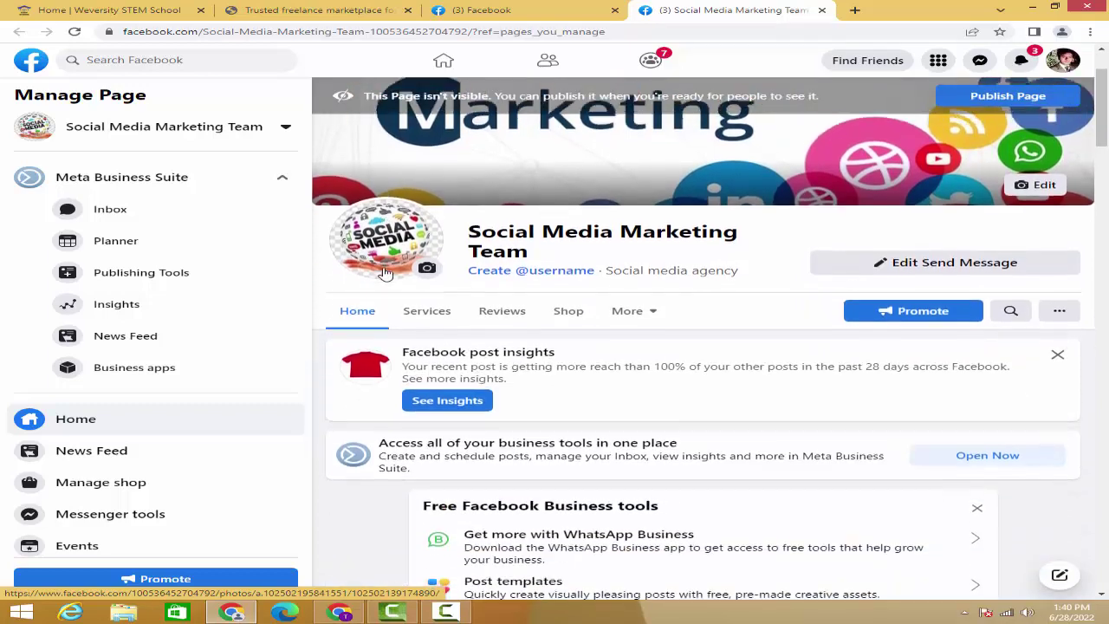
{"action": "scroll", "coordinate": [385, 273], "scroll_direction": "down", "scroll_amount": 2}
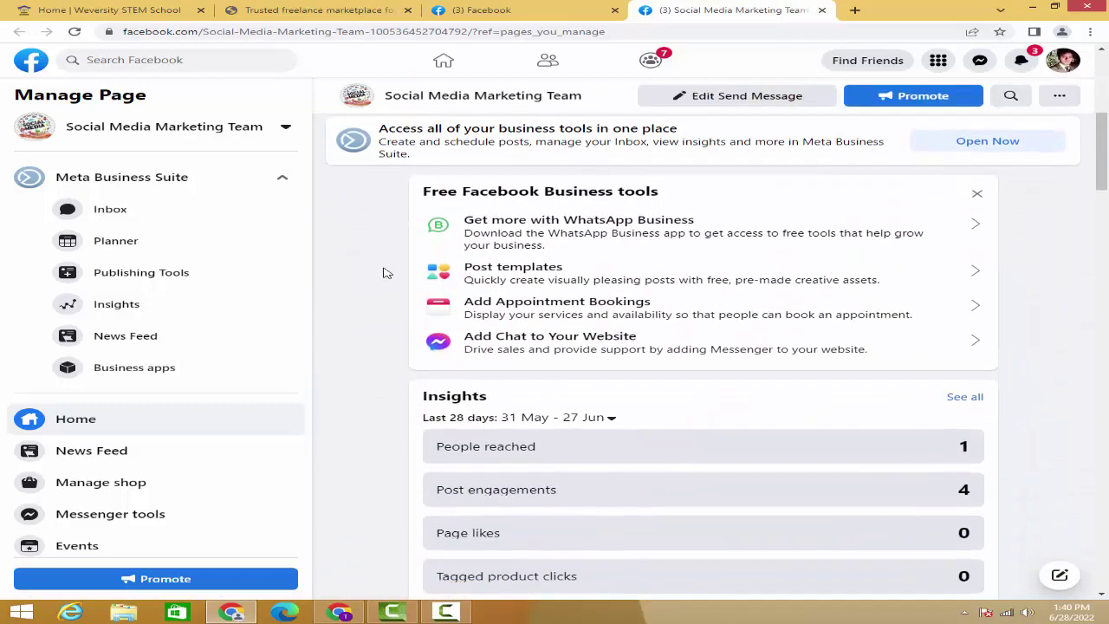
{"action": "scroll", "coordinate": [386, 274], "scroll_direction": "down", "scroll_amount": 2}
{"action": "scroll", "coordinate": [386, 274], "scroll_direction": "down", "scroll_amount": 5}
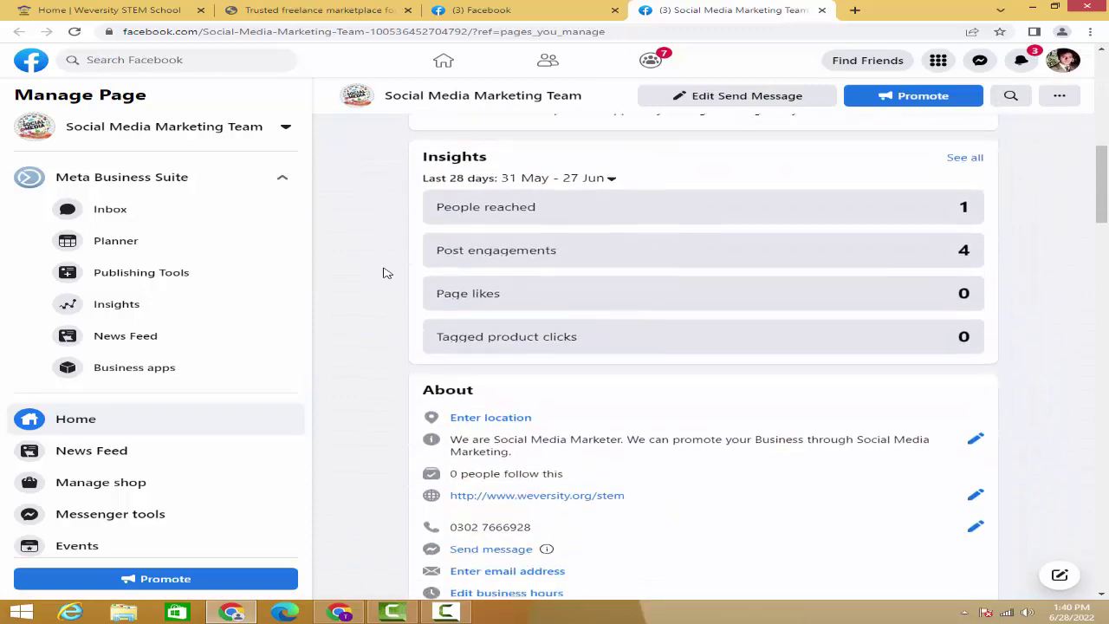
{"action": "scroll", "coordinate": [387, 273], "scroll_direction": "down", "scroll_amount": 6}
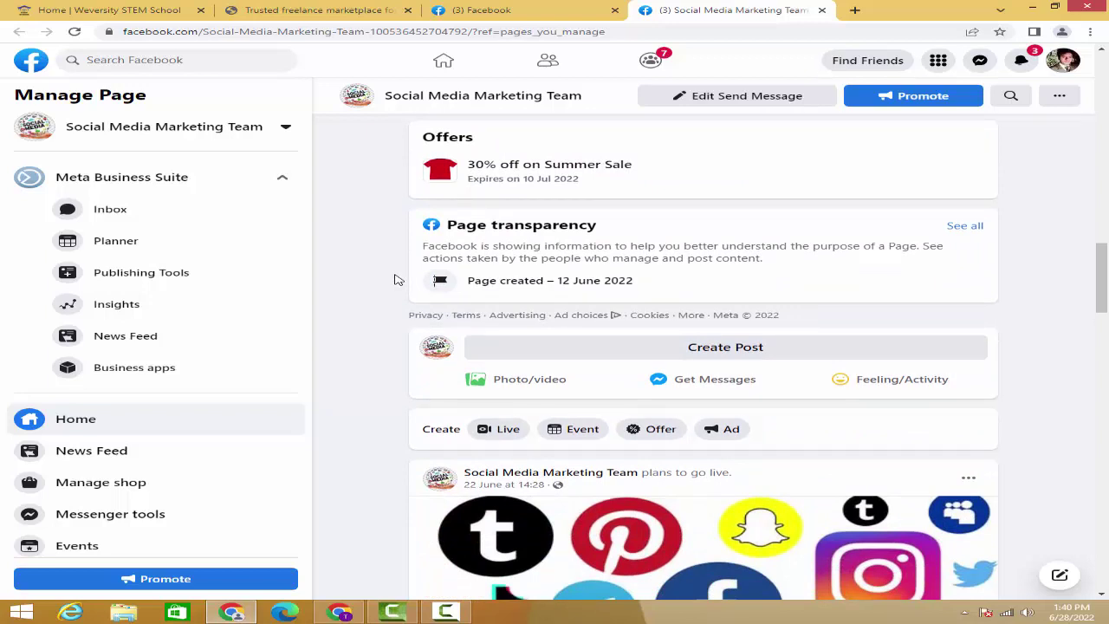
{"action": "scroll", "coordinate": [395, 279], "scroll_direction": "down", "scroll_amount": 4}
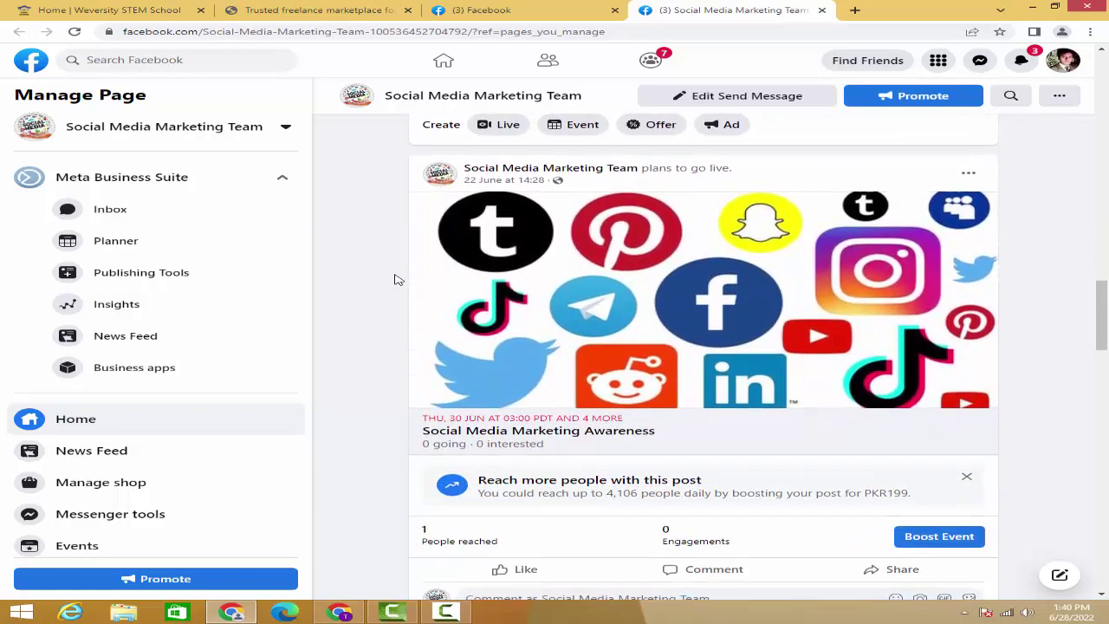
{"action": "scroll", "coordinate": [394, 279], "scroll_direction": "down", "scroll_amount": 2}
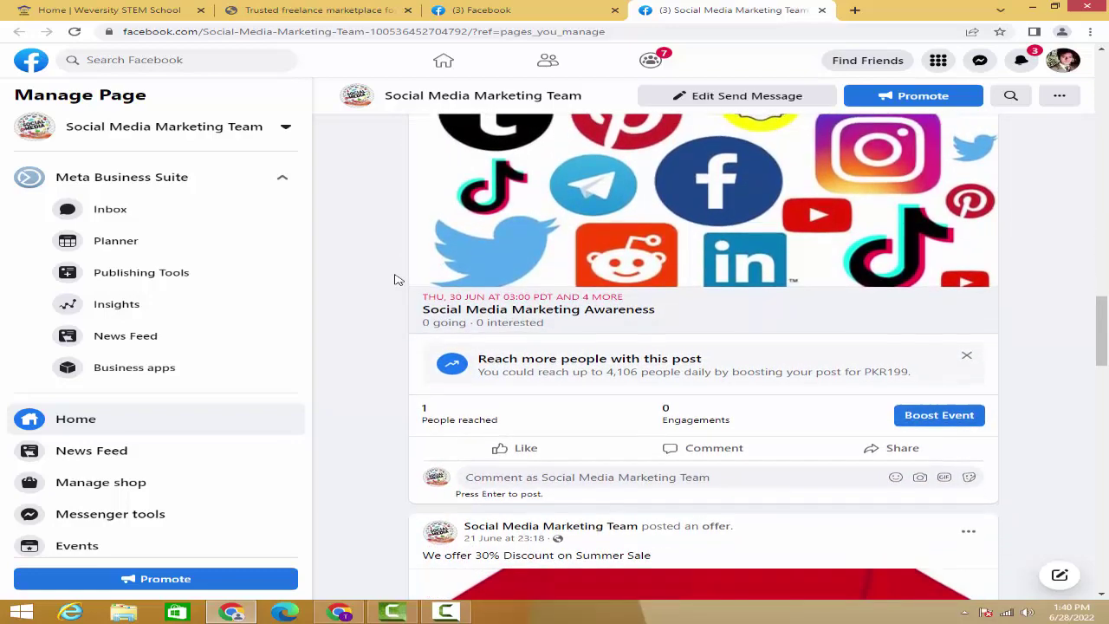
{"action": "scroll", "coordinate": [395, 280], "scroll_direction": "up", "scroll_amount": 10}
{"action": "scroll", "coordinate": [395, 279], "scroll_direction": "up", "scroll_amount": 7}
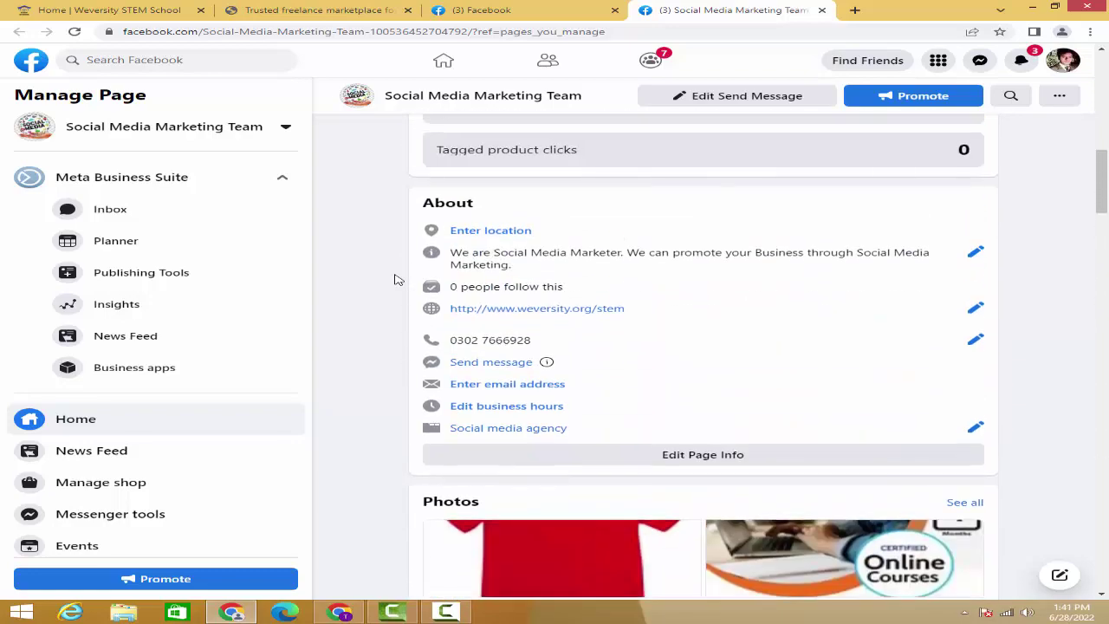
{"action": "scroll", "coordinate": [395, 279], "scroll_direction": "up", "scroll_amount": 2}
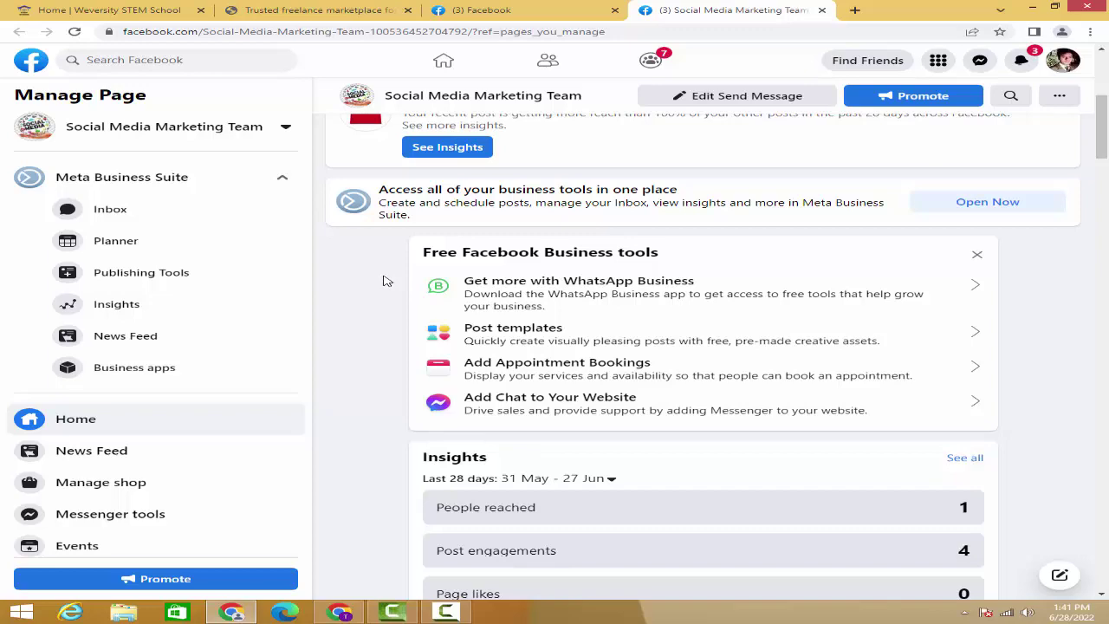
{"action": "scroll", "coordinate": [388, 281], "scroll_direction": "up", "scroll_amount": 3}
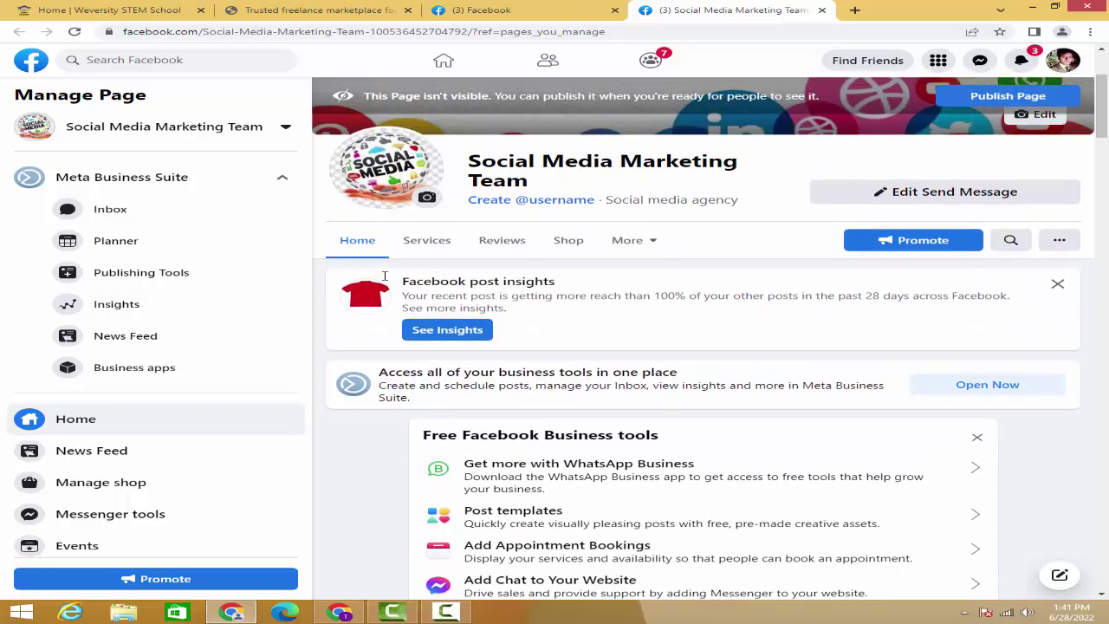
Publish the Social Media Marketing Team Page and reload it
{"action": "scroll", "coordinate": [385, 278], "scroll_direction": "up", "scroll_amount": 2}
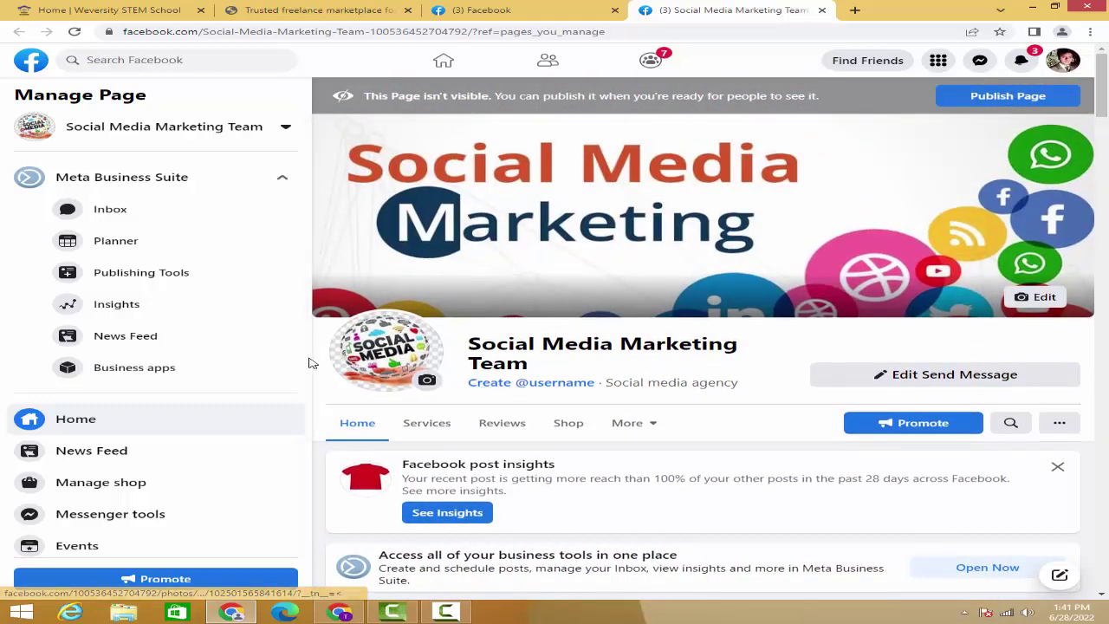
{"action": "left_click_drag", "start_coordinate": [307, 309], "coordinate": [314, 253]}
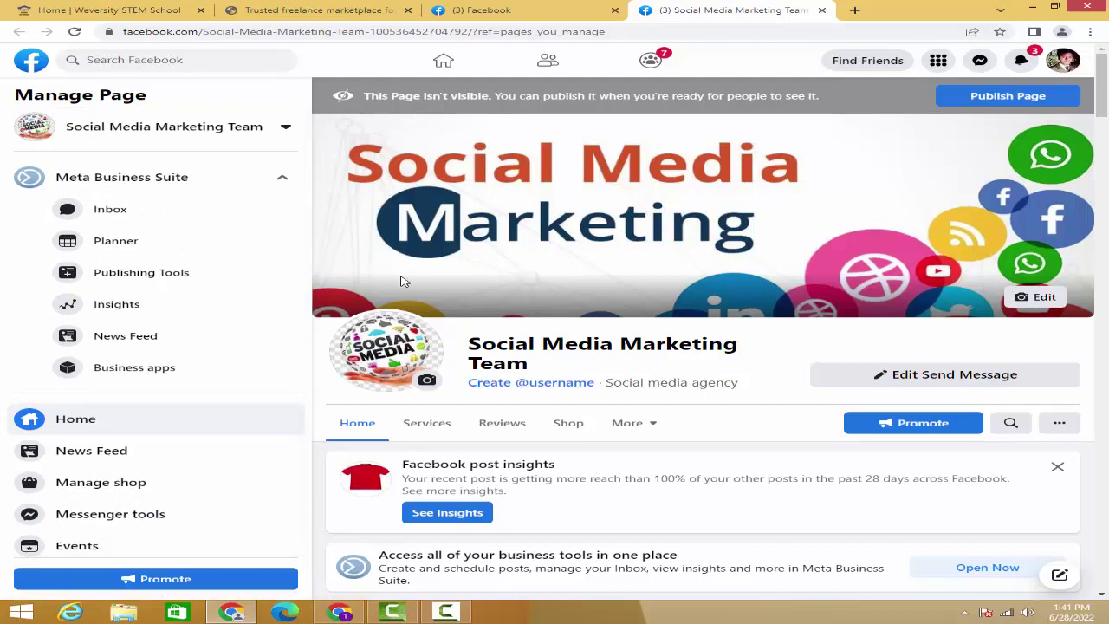
{"action": "scroll", "coordinate": [401, 281], "scroll_direction": "down", "scroll_amount": 1}
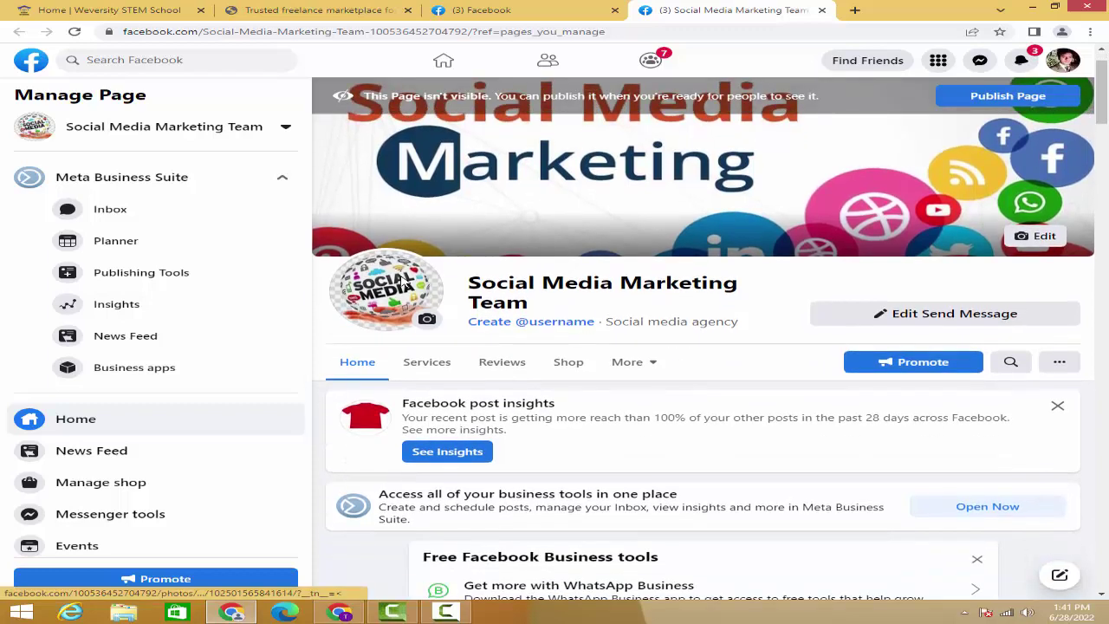
{"action": "left_click", "coordinate": [995, 102]}
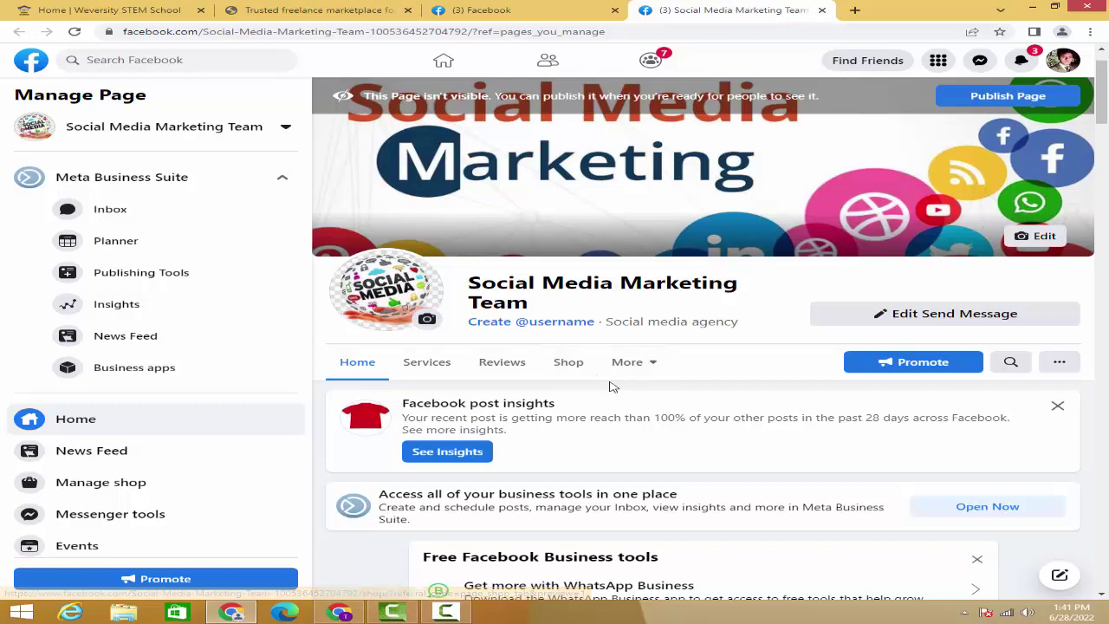
{"action": "scroll", "coordinate": [612, 387], "scroll_direction": "up", "scroll_amount": 1}
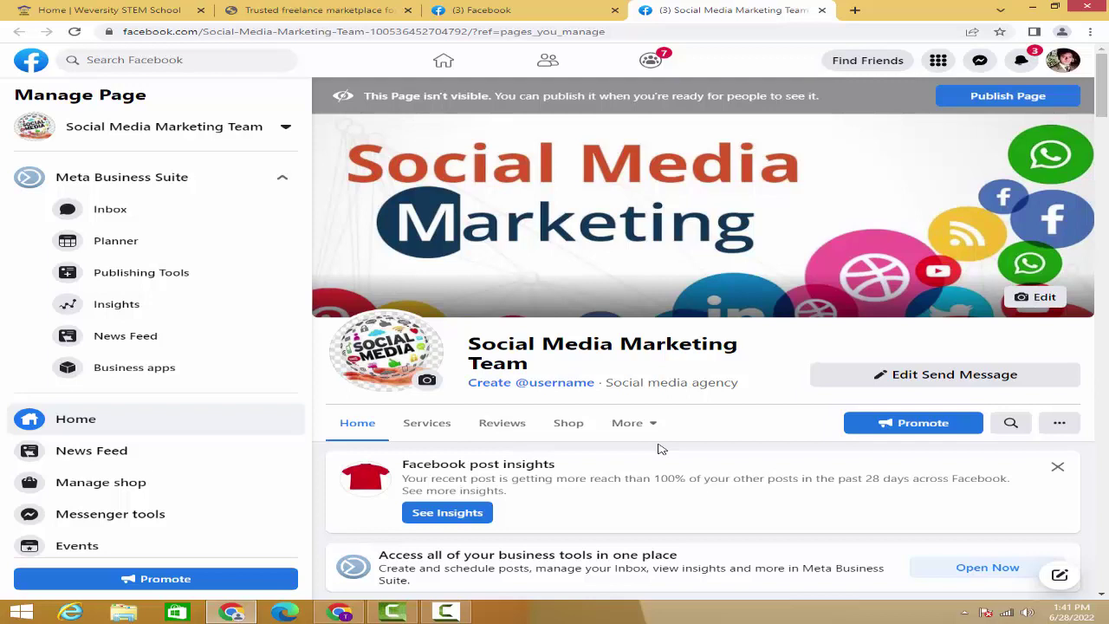
{"action": "left_click", "coordinate": [989, 103]}
{"action": "scroll", "coordinate": [520, 441], "scroll_direction": "down", "scroll_amount": 2}
{"action": "scroll", "coordinate": [523, 437], "scroll_direction": "up", "scroll_amount": 1}
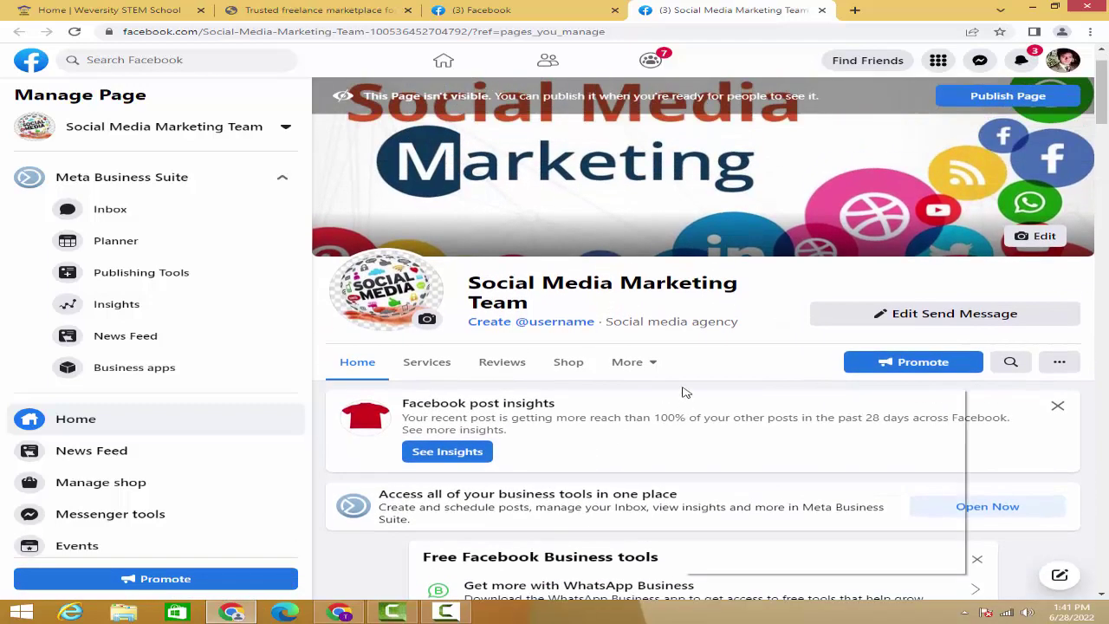
{"action": "right_click", "coordinate": [683, 390]}
{"action": "left_click", "coordinate": [732, 426]}
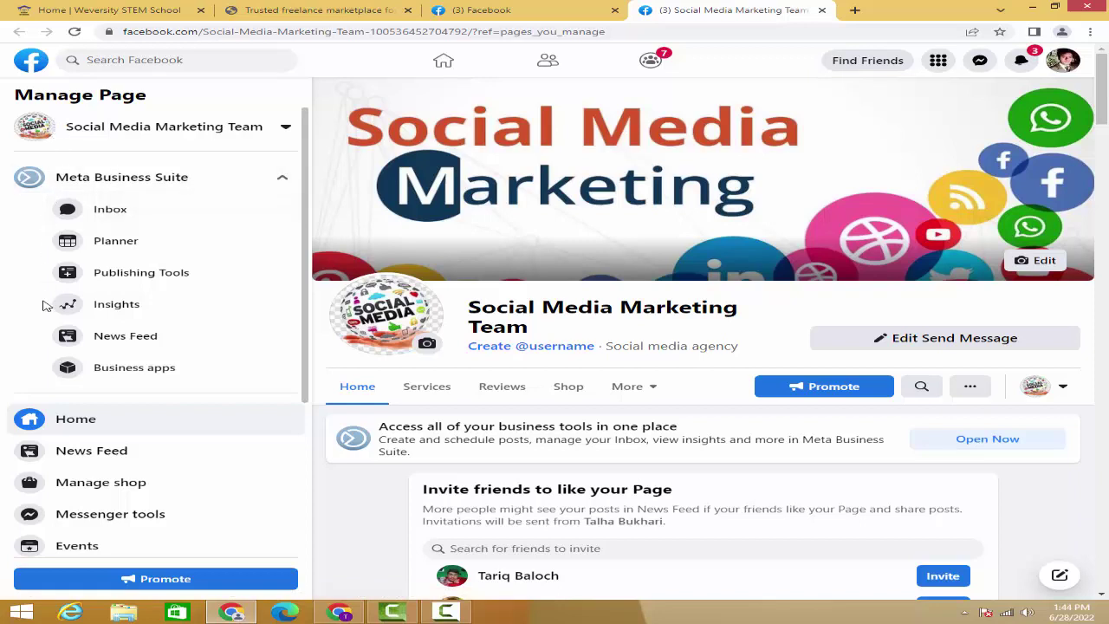
Dismiss the new notification and open the General section of the Page's settings
{"action": "scroll", "coordinate": [78, 348], "scroll_direction": "down", "scroll_amount": 3}
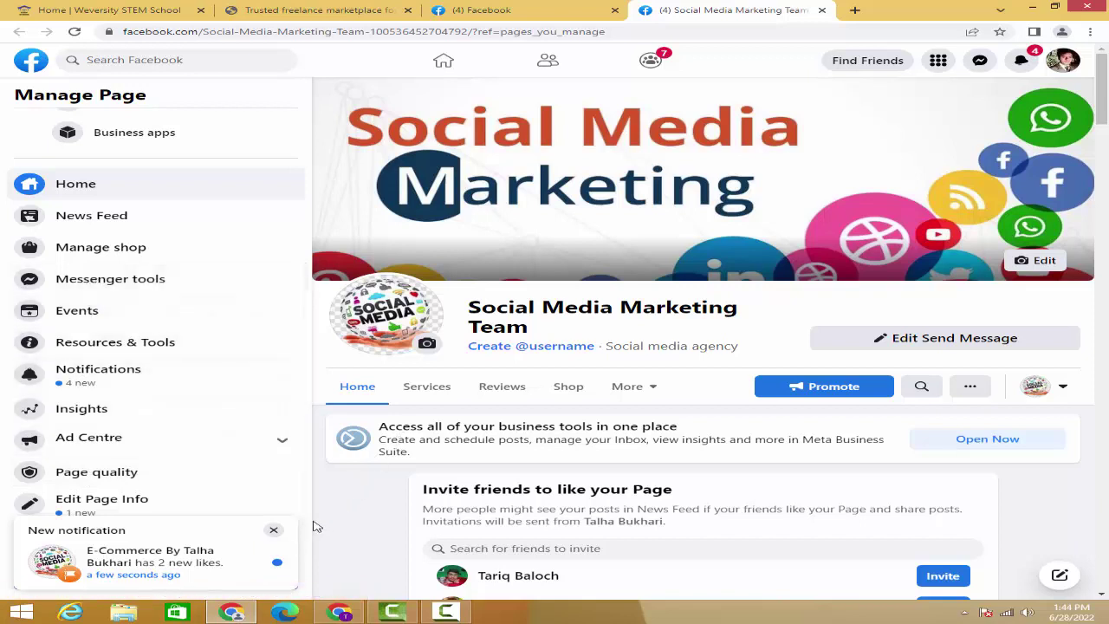
{"action": "left_click", "coordinate": [274, 530]}
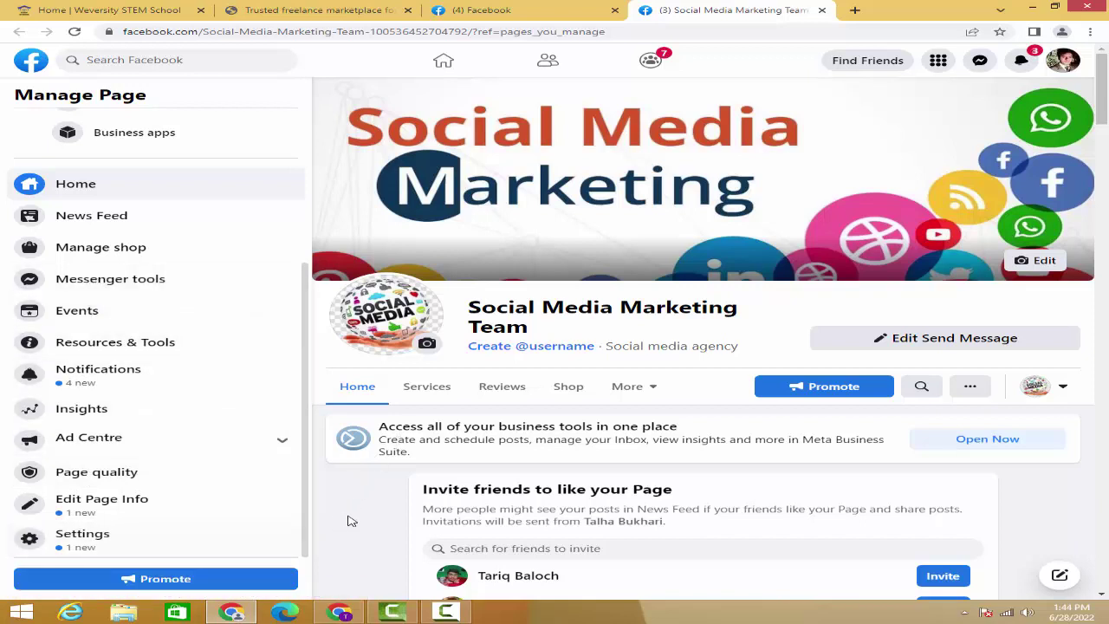
{"action": "left_click", "coordinate": [97, 537]}
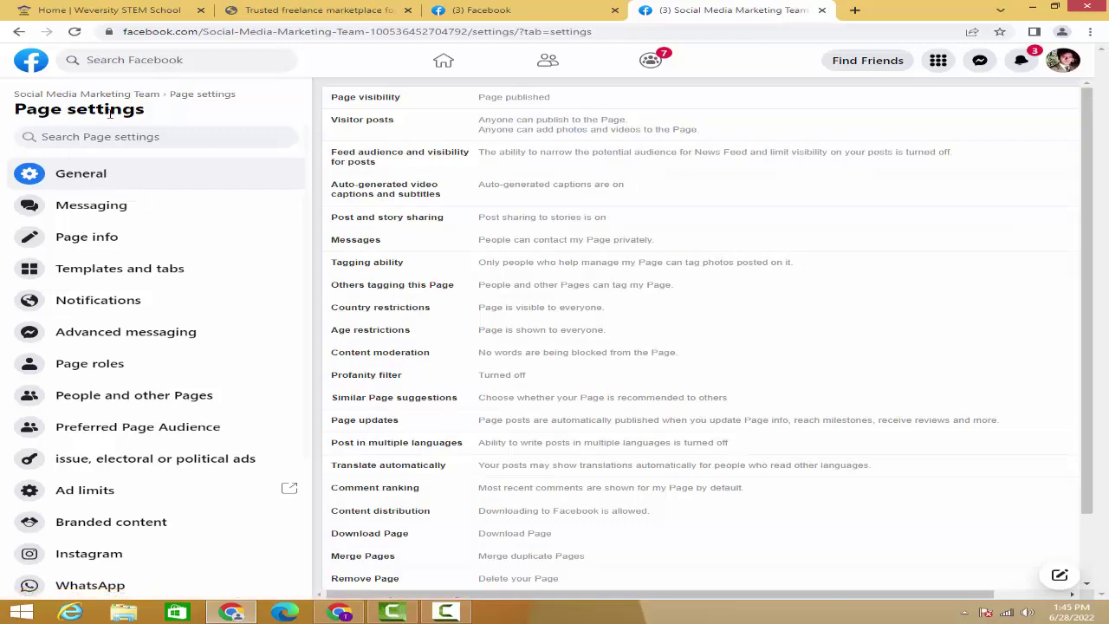
{"action": "left_click_drag", "start_coordinate": [16, 110], "coordinate": [153, 126]}
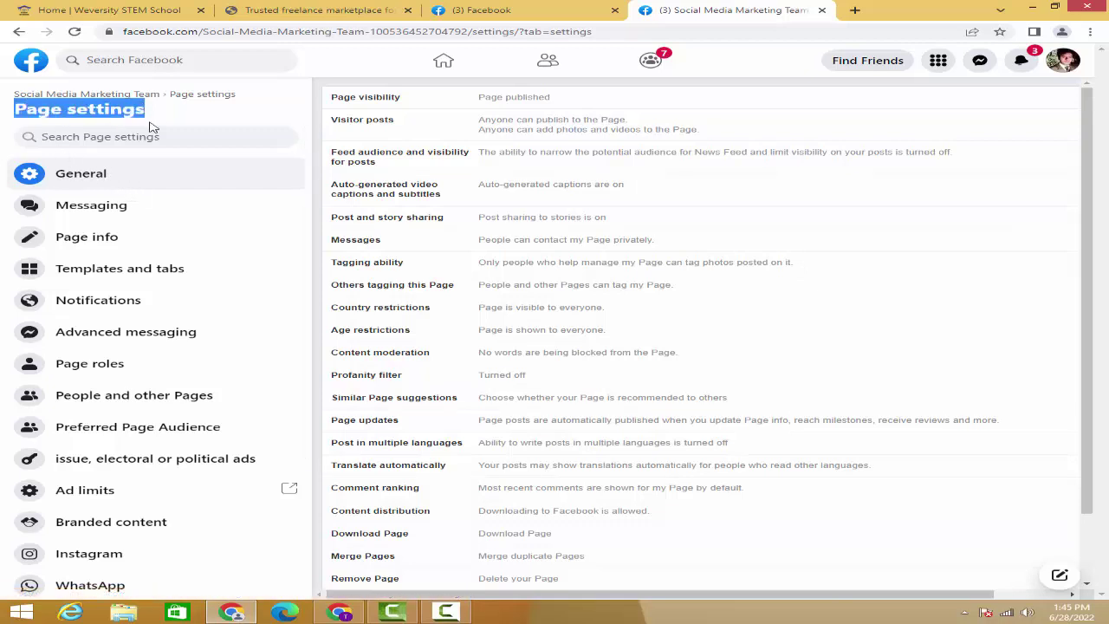
{"action": "left_click", "coordinate": [92, 178]}
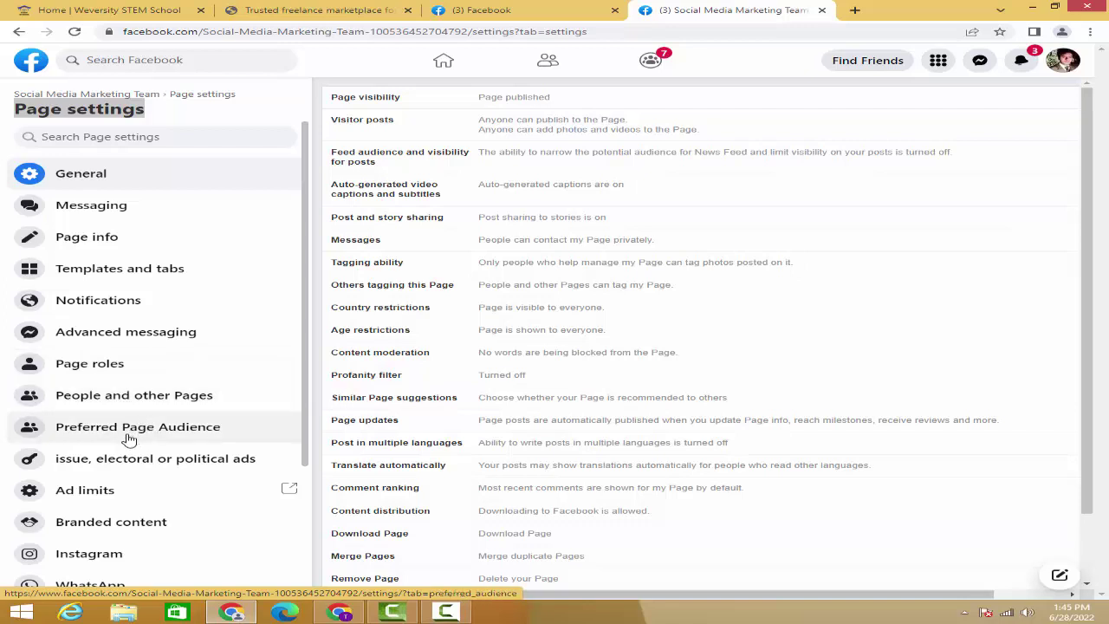
Look through the Page settings categories, check the Messaging settings and return to the General settings
{"action": "scroll", "coordinate": [135, 460], "scroll_direction": "down", "scroll_amount": 2}
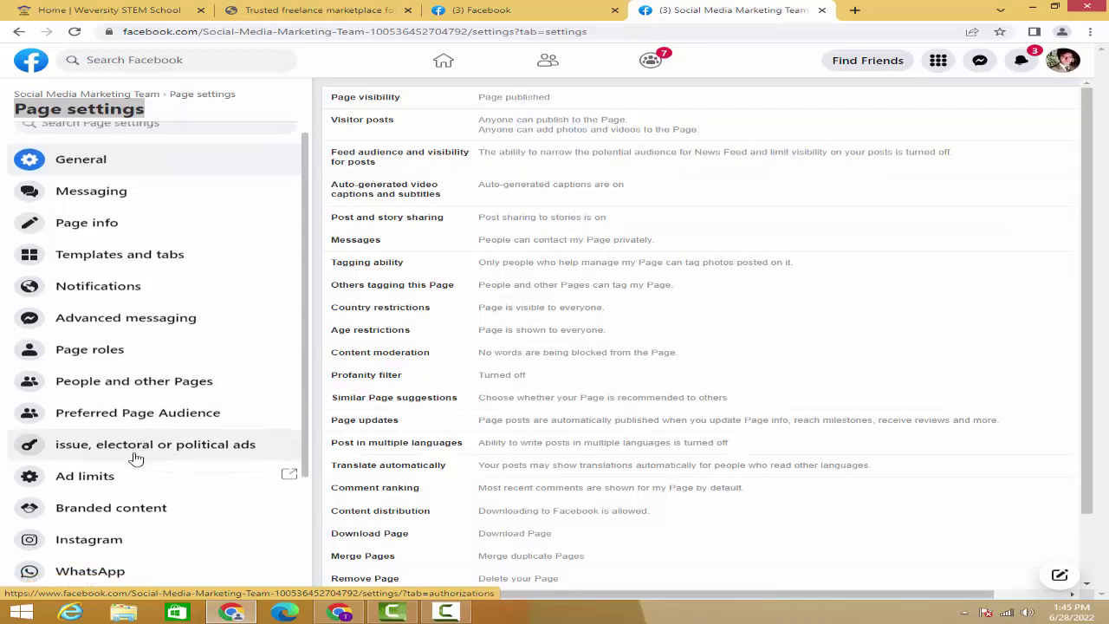
{"action": "scroll", "coordinate": [135, 457], "scroll_direction": "up", "scroll_amount": 2}
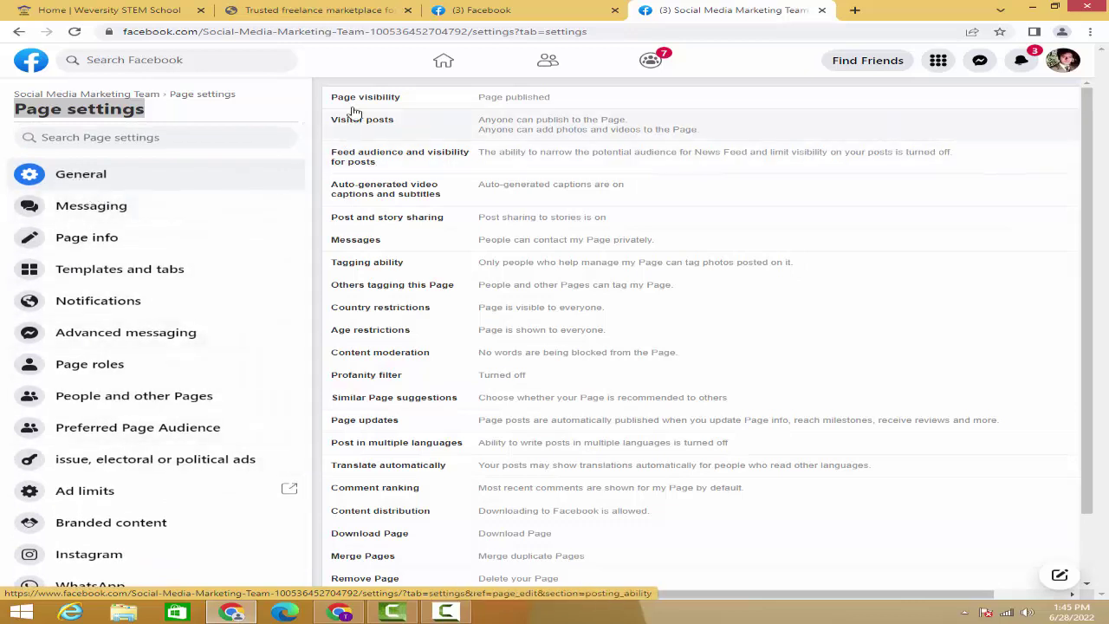
{"action": "left_click_drag", "start_coordinate": [371, 81], "coordinate": [124, 208]}
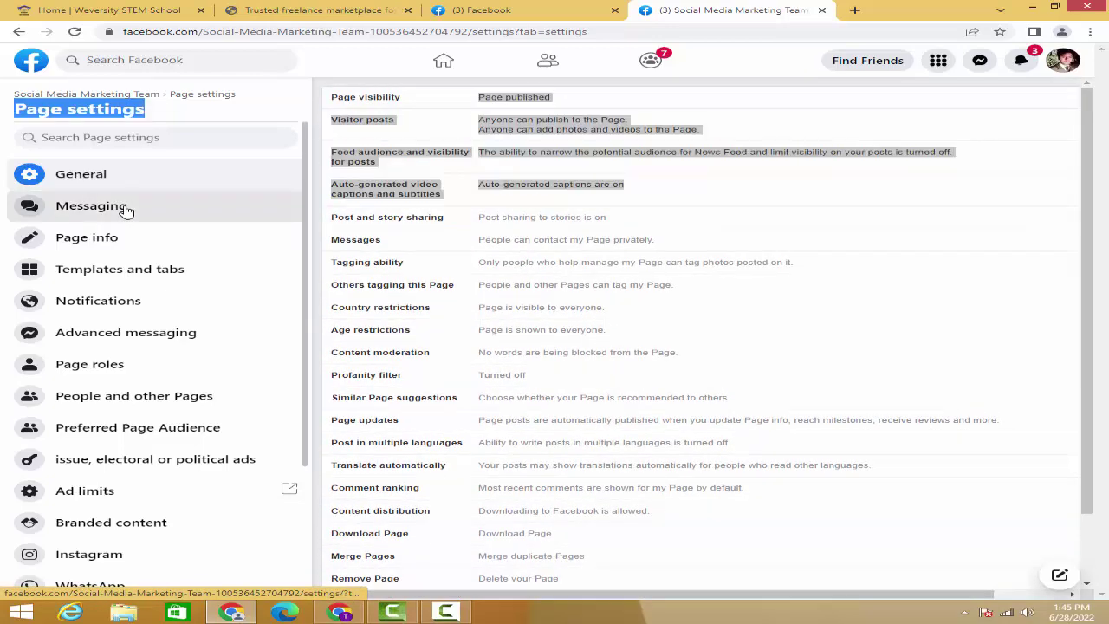
{"action": "left_click", "coordinate": [130, 210]}
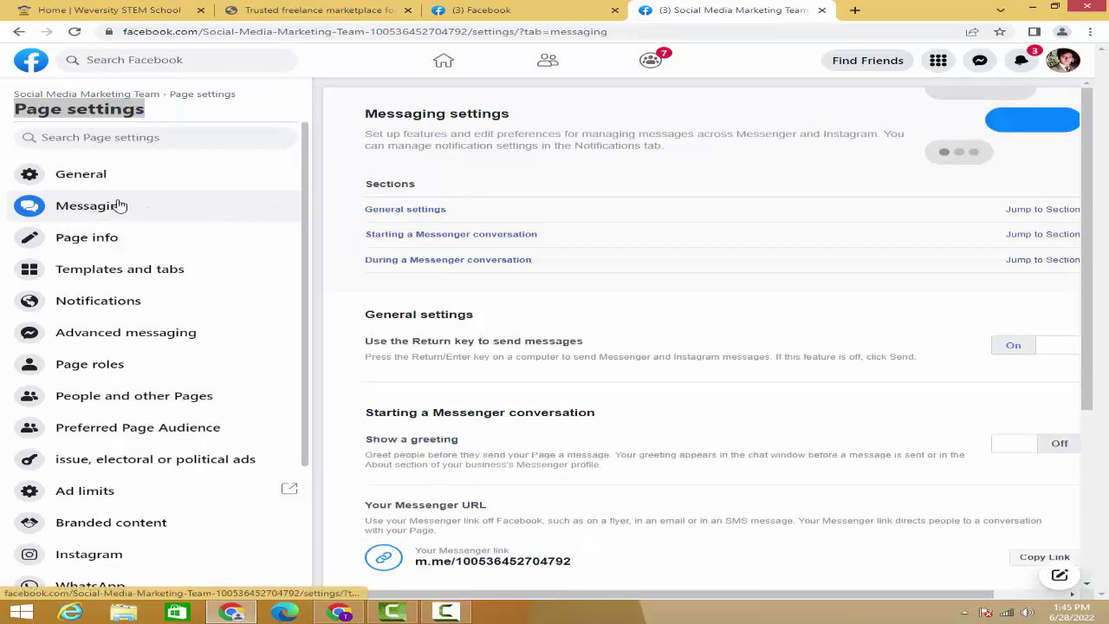
{"action": "left_click", "coordinate": [91, 178]}
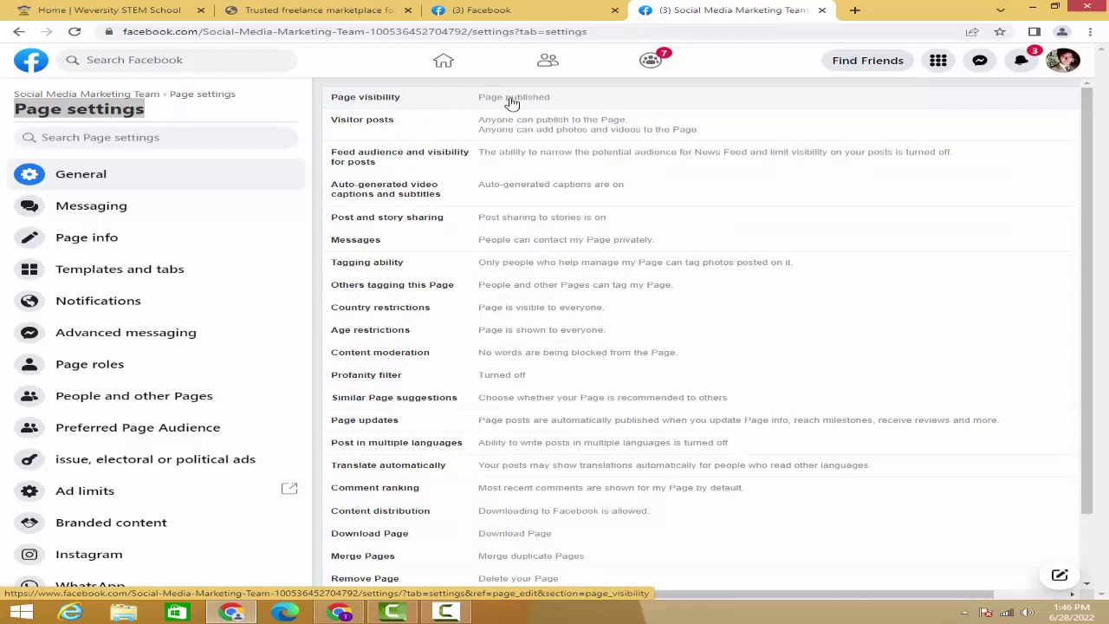
{"action": "left_click_drag", "start_coordinate": [692, 596], "coordinate": [667, 595]}
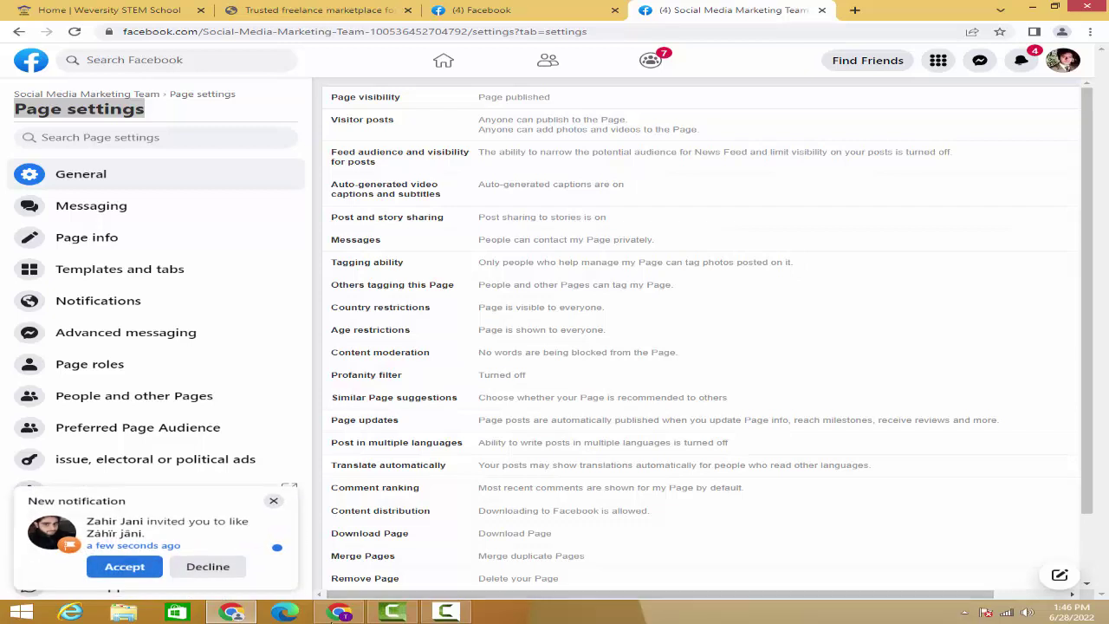
{"action": "left_click", "coordinate": [274, 500]}
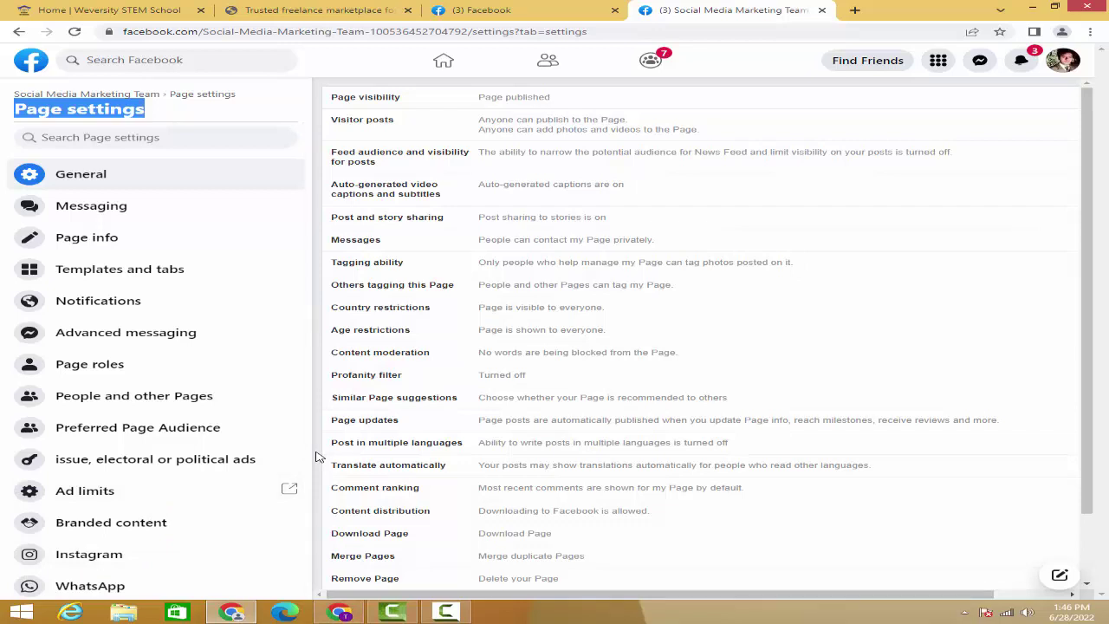
{"action": "left_click", "coordinate": [253, 110]}
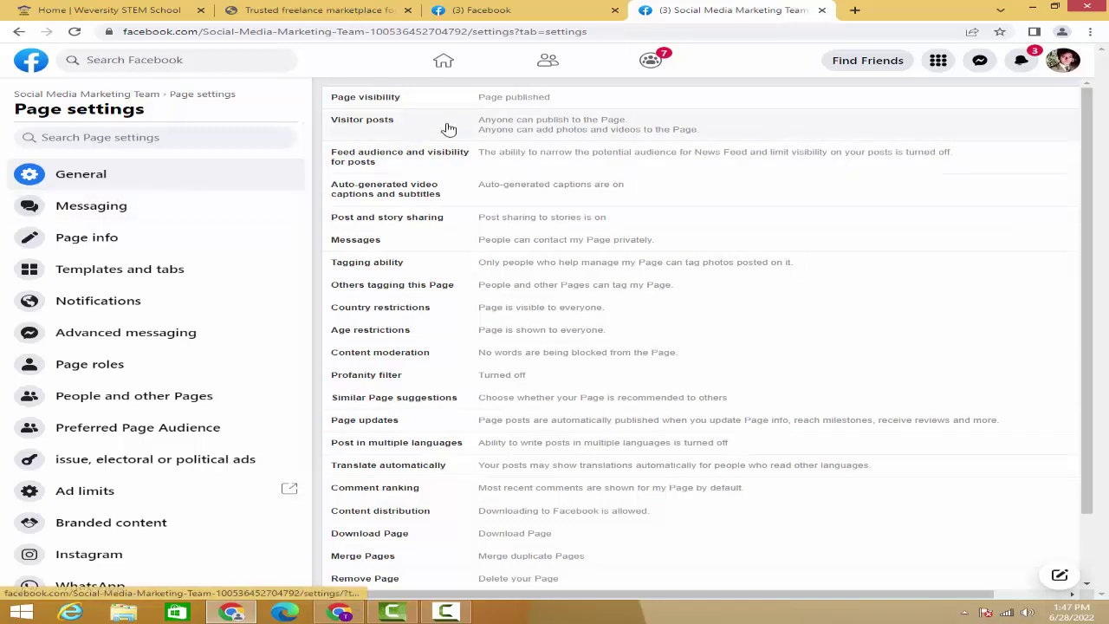
Try the Page unpublished option under Page visibility, reselect Page published and cancel the edit
{"action": "left_click", "coordinate": [547, 102]}
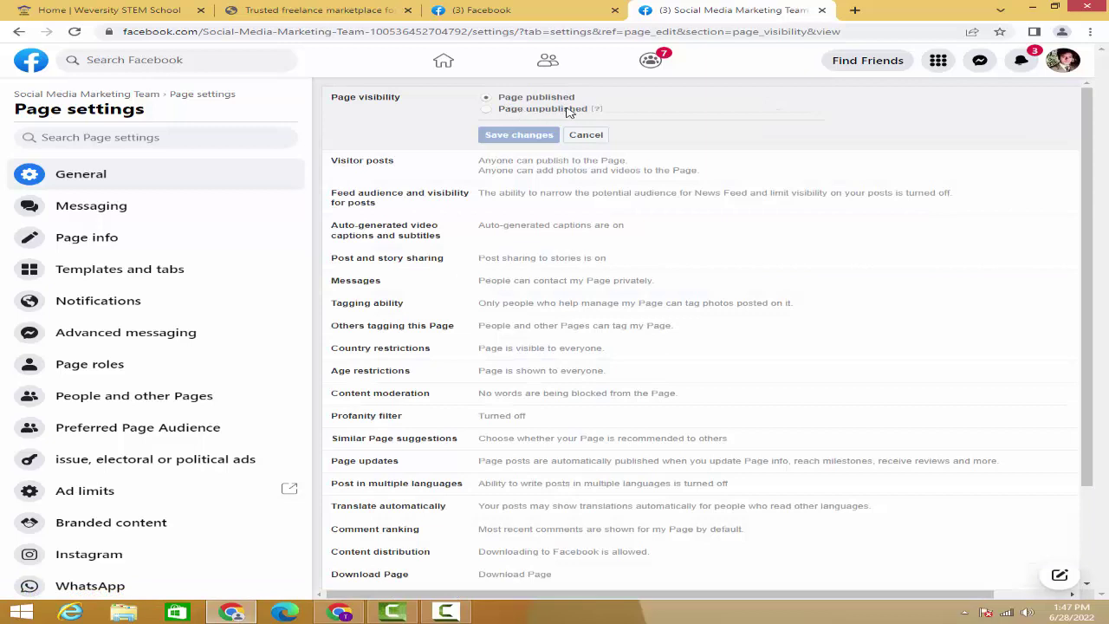
{"action": "left_click", "coordinate": [488, 110]}
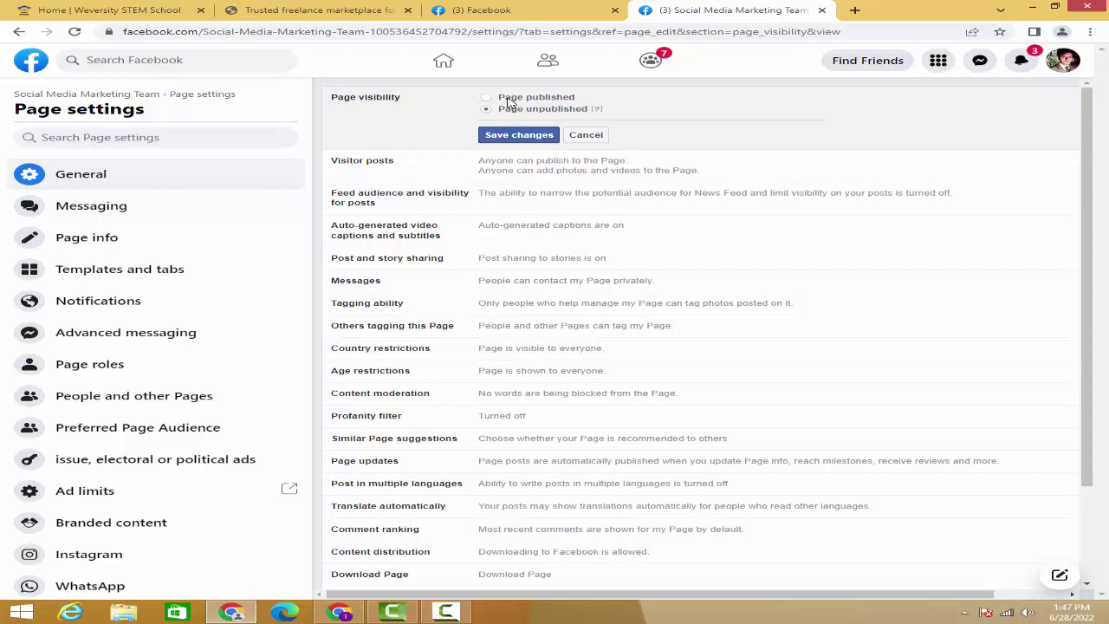
{"action": "left_click", "coordinate": [511, 99]}
{"action": "left_click", "coordinate": [586, 136]}
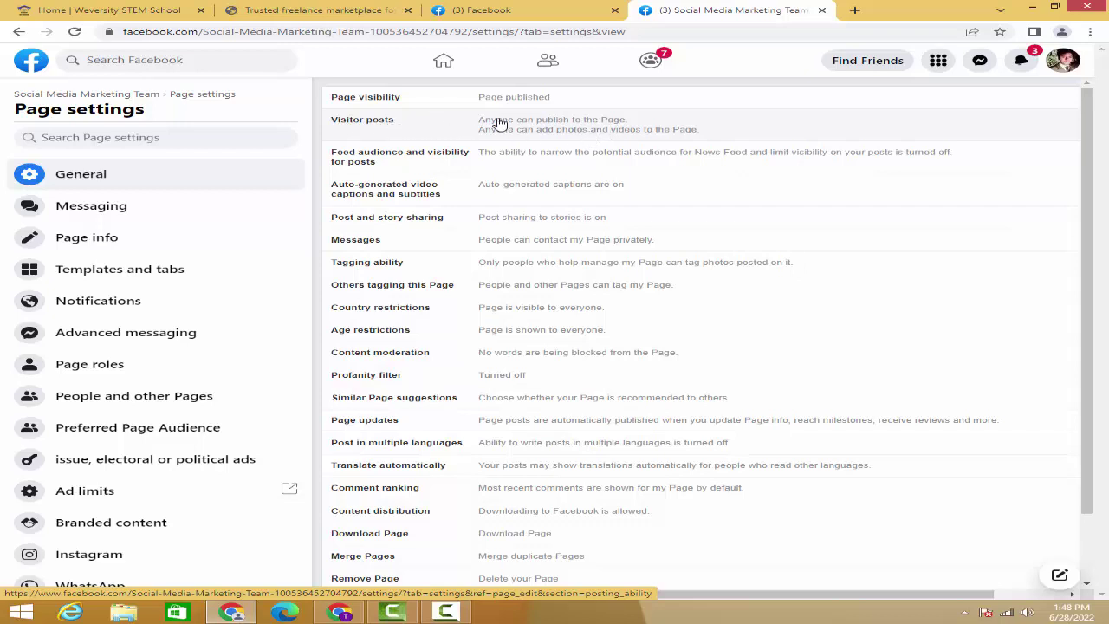
Try the Visitor posts options for reviewing and disabling other people's posts, restore the original choices and cancel the edit
{"action": "left_click", "coordinate": [539, 123]}
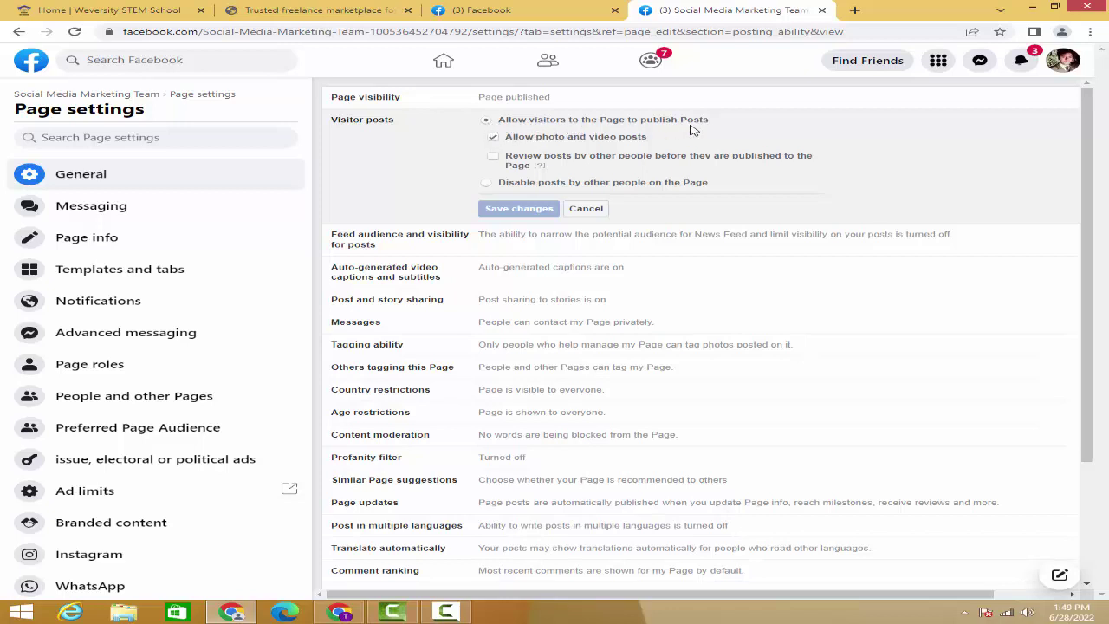
{"action": "left_click_drag", "start_coordinate": [714, 122], "coordinate": [508, 124]}
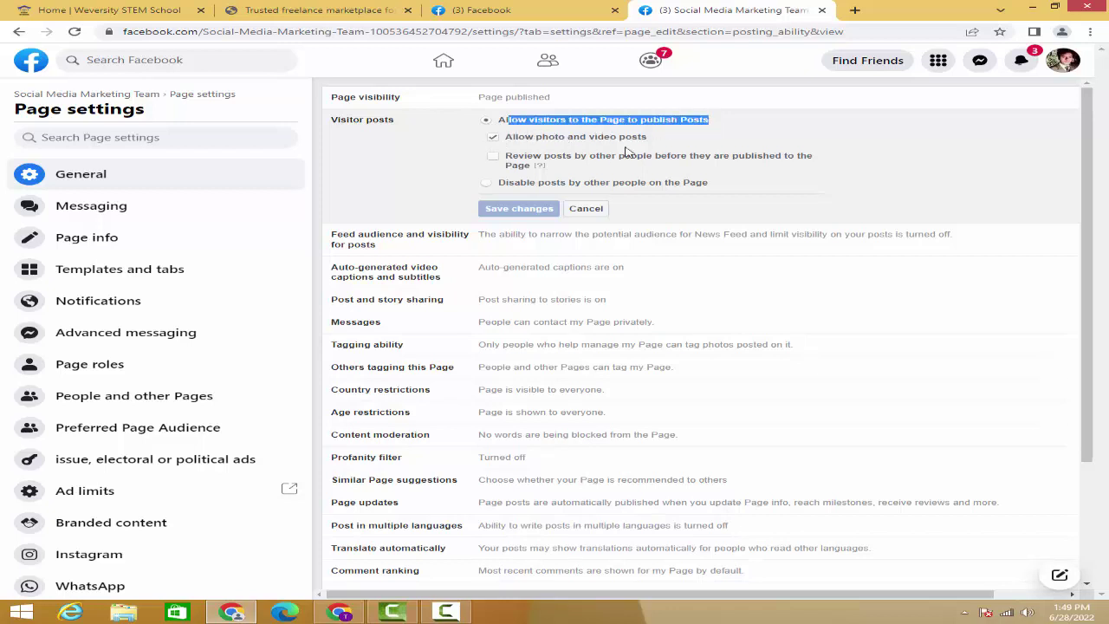
{"action": "left_click_drag", "start_coordinate": [650, 139], "coordinate": [518, 152]}
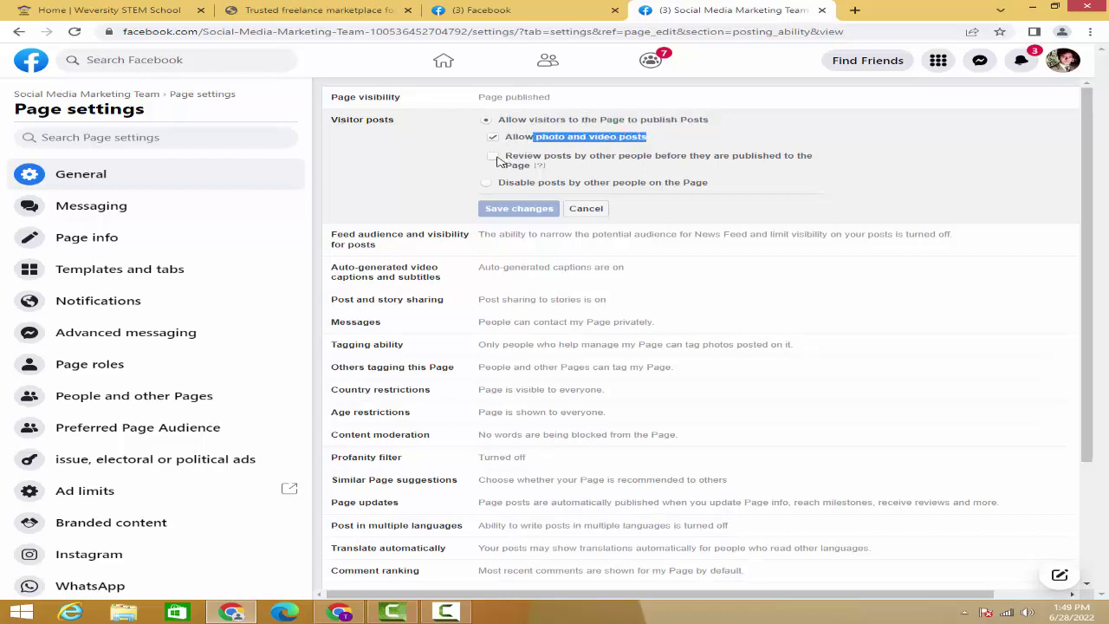
{"action": "left_click", "coordinate": [494, 157]}
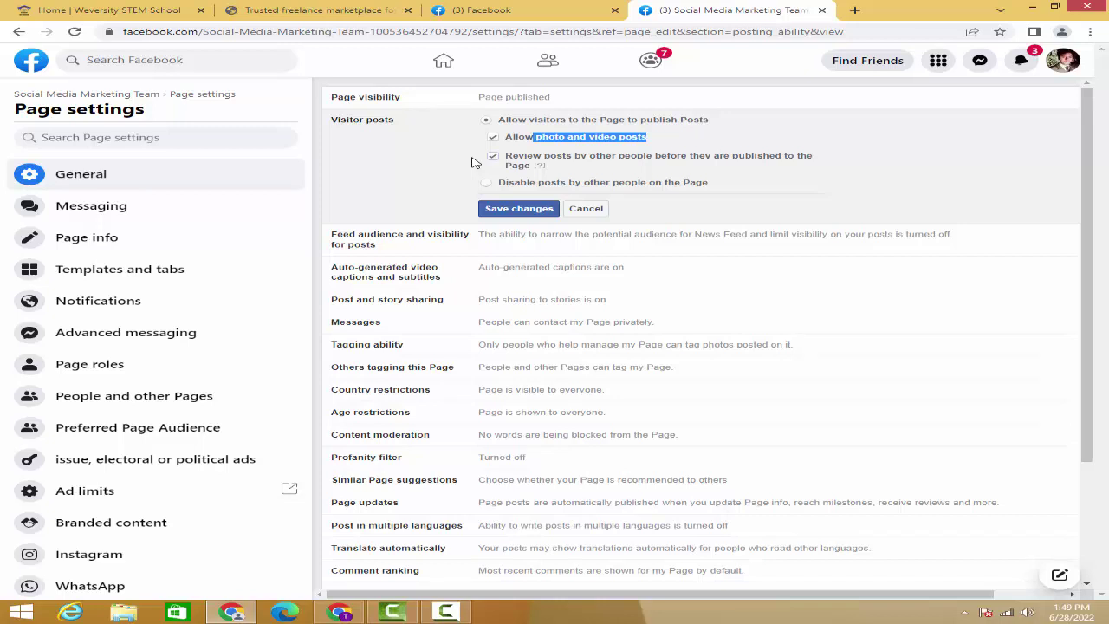
{"action": "left_click", "coordinate": [716, 192]}
{"action": "left_click_drag", "start_coordinate": [541, 196], "coordinate": [493, 188]}
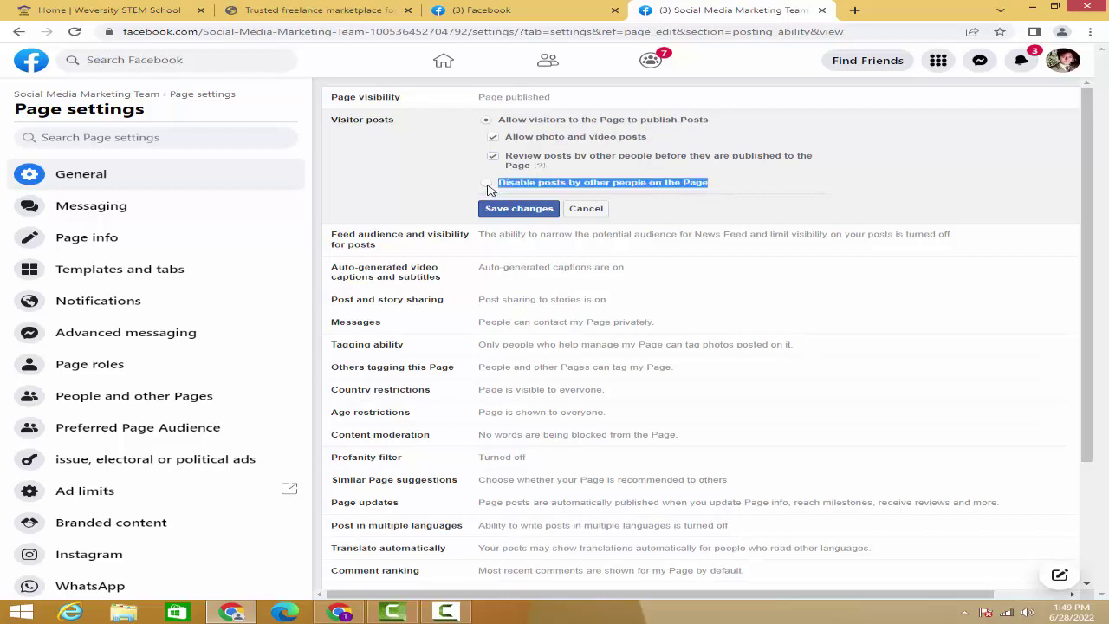
{"action": "left_click", "coordinate": [487, 184]}
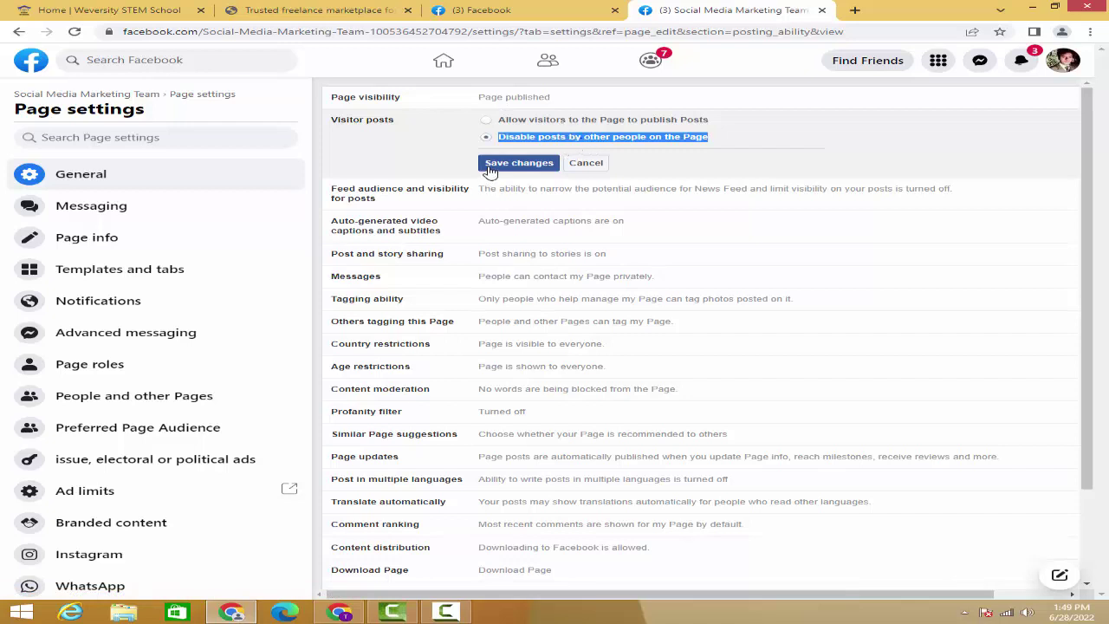
{"action": "left_click", "coordinate": [486, 121]}
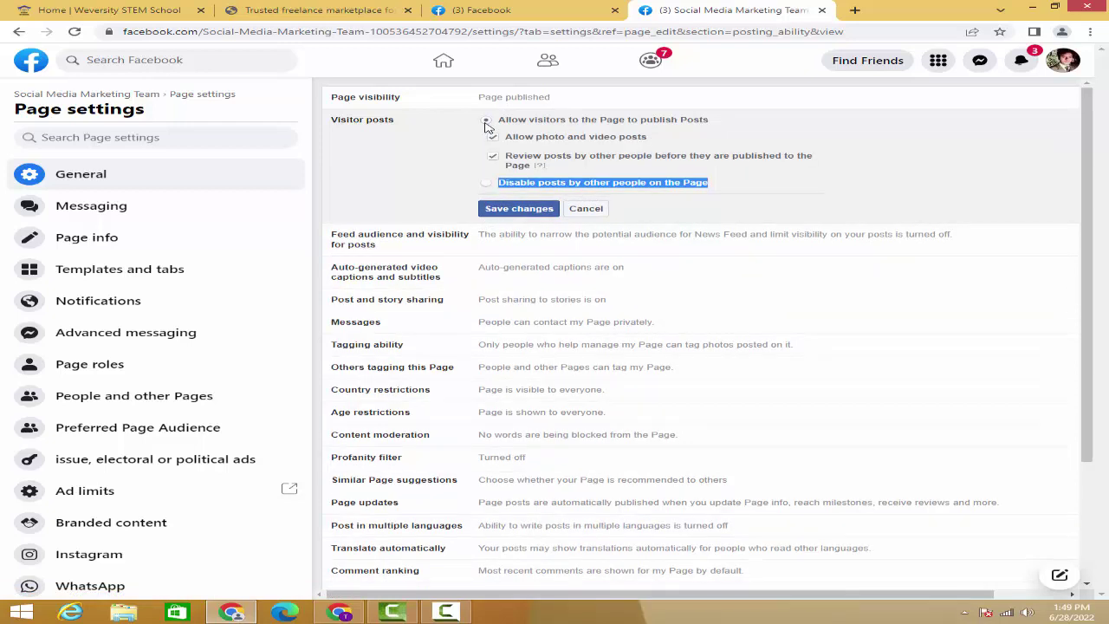
{"action": "left_click", "coordinate": [493, 156]}
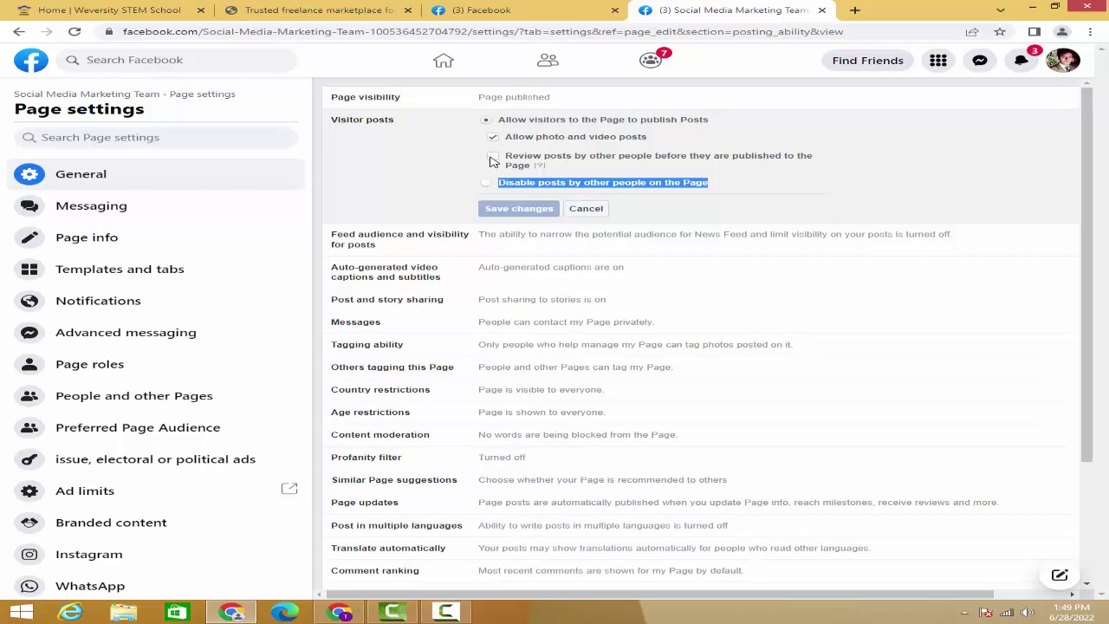
{"action": "left_click", "coordinate": [585, 210]}
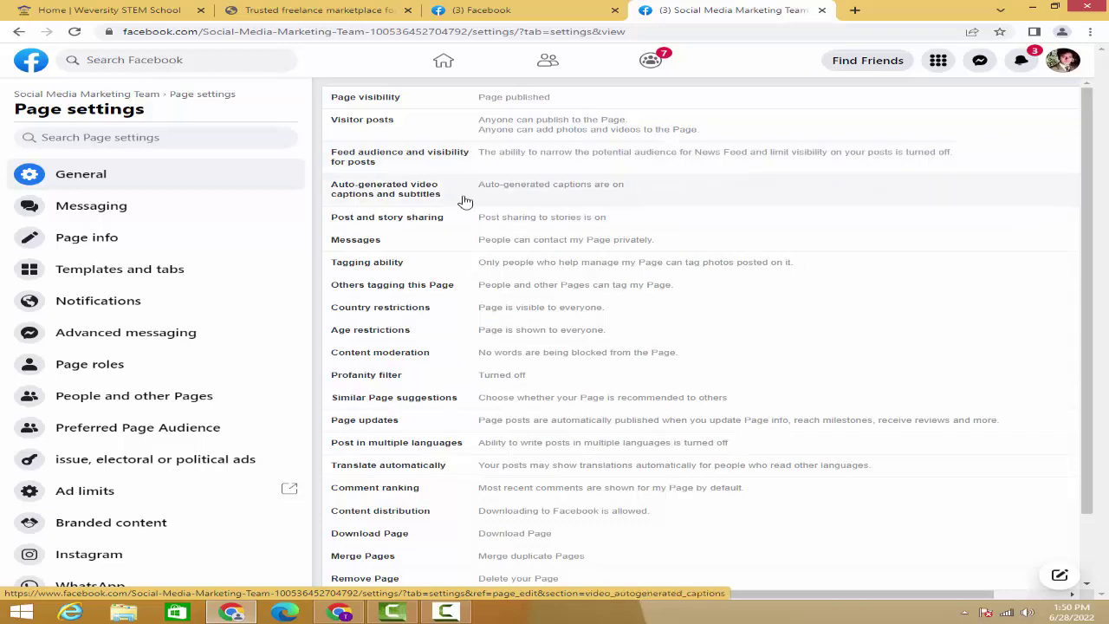
Allow News Feed audience selection and post visibility options for this Page and save the change
{"action": "left_click", "coordinate": [570, 156]}
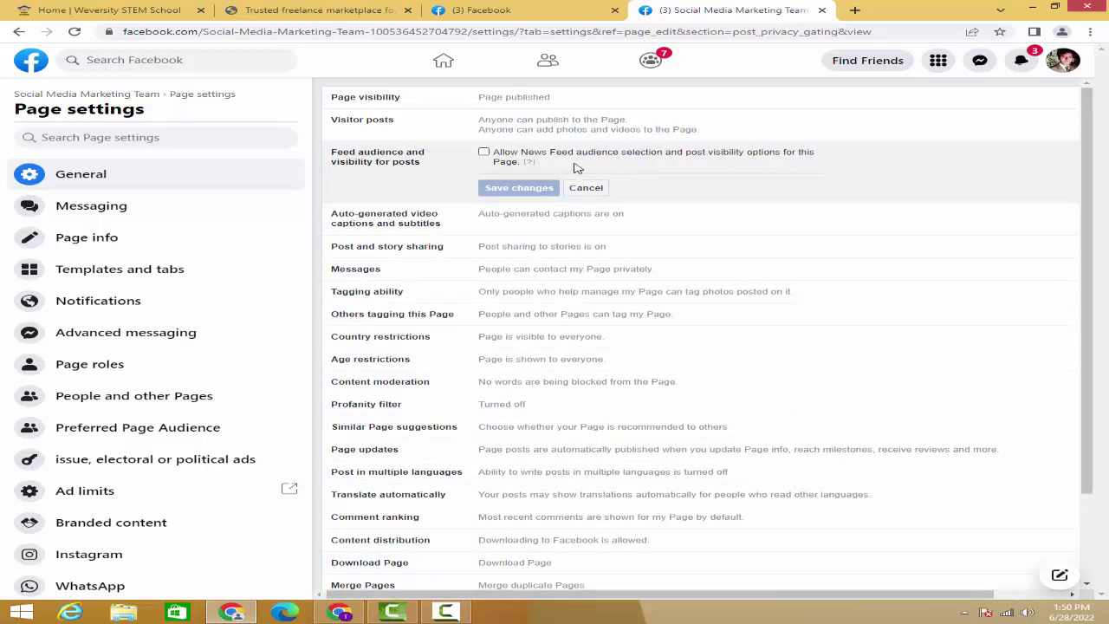
{"action": "left_click", "coordinate": [486, 154]}
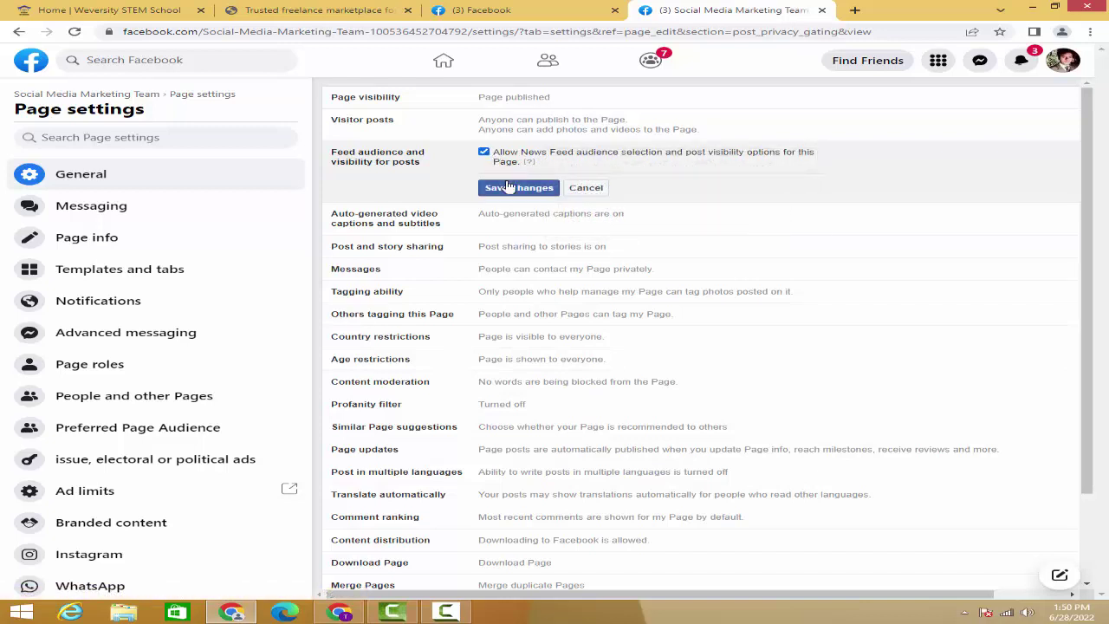
{"action": "left_click", "coordinate": [518, 187]}
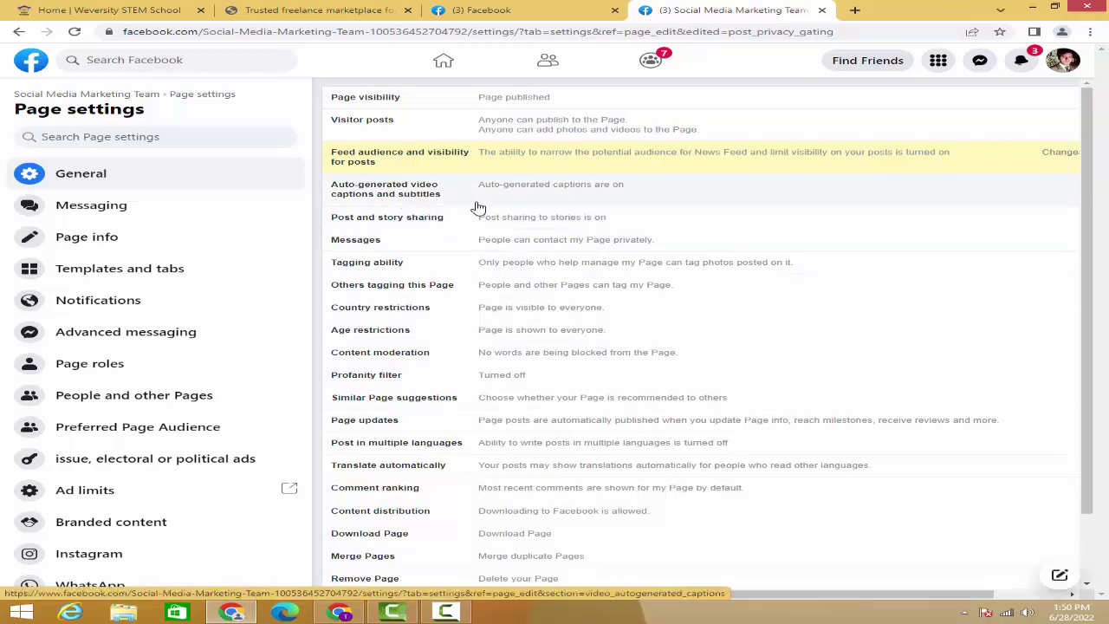
Try the Don't auto-generate captions or subtitles option for Page videos and cancel the edit
{"action": "left_click", "coordinate": [575, 192]}
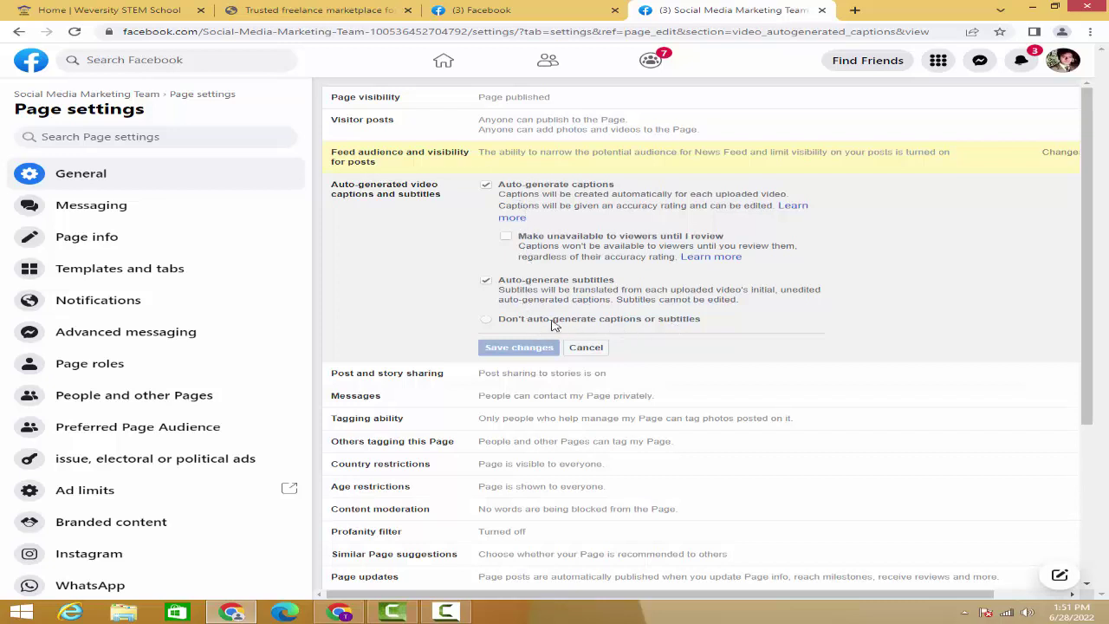
{"action": "left_click", "coordinate": [486, 319]}
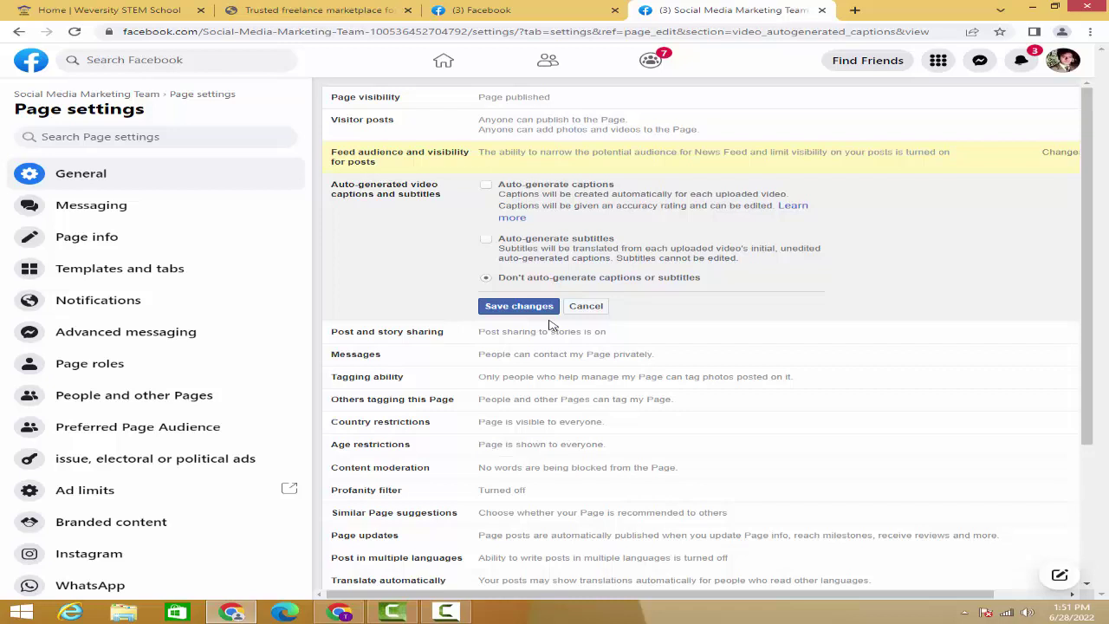
{"action": "left_click", "coordinate": [587, 307]}
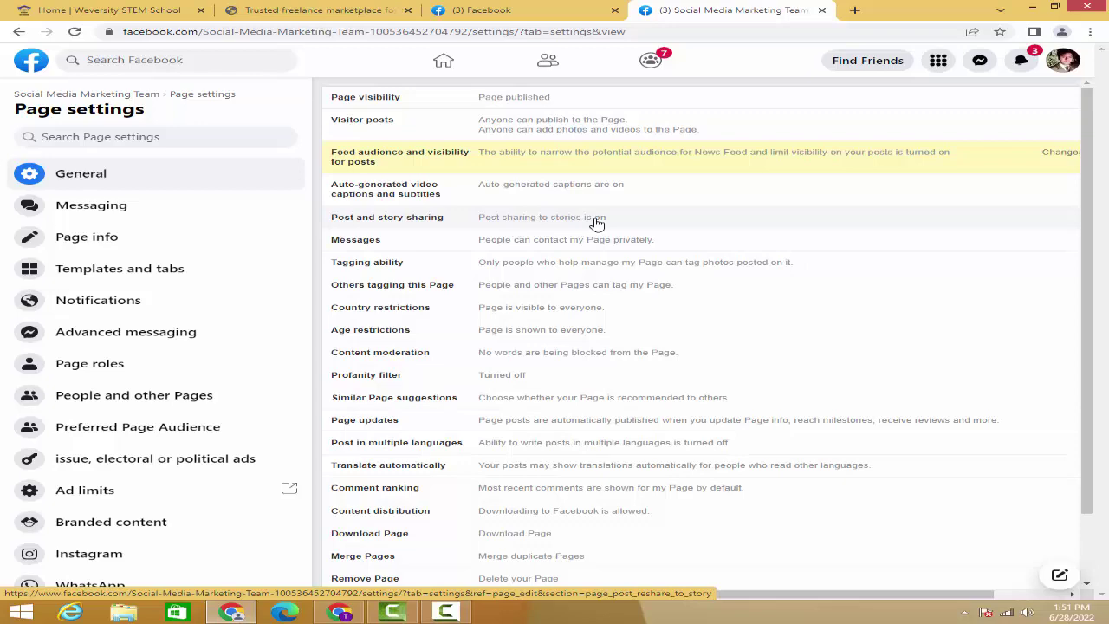
View the stories from the Facebook home feed, then review the Page's Post and story sharing options without changing them
{"action": "left_click", "coordinate": [520, 11]}
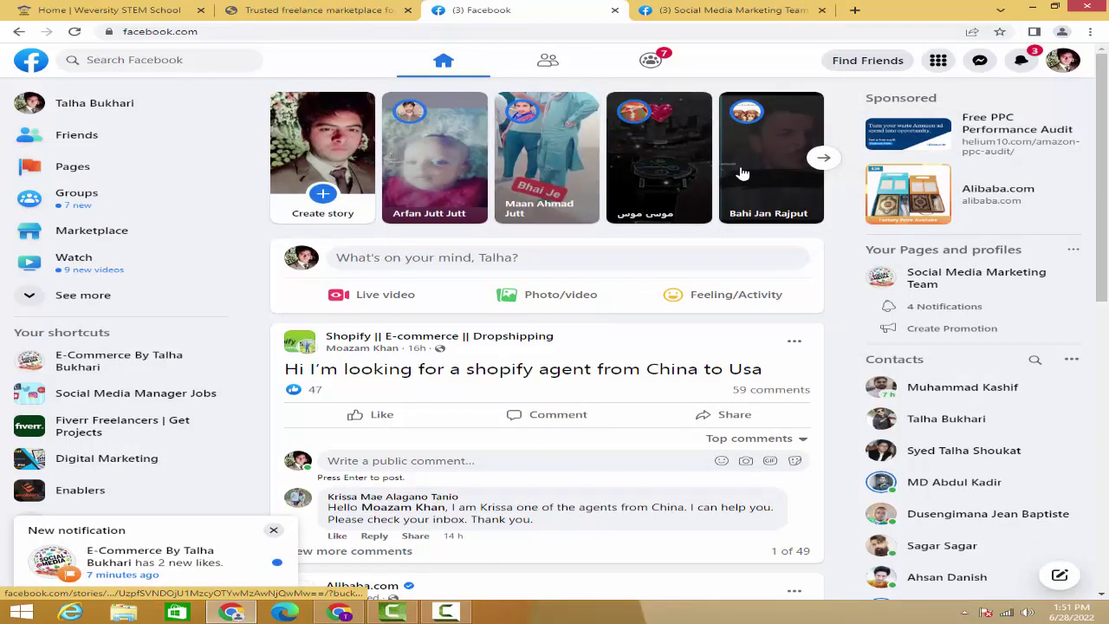
{"action": "left_click", "coordinate": [811, 173]}
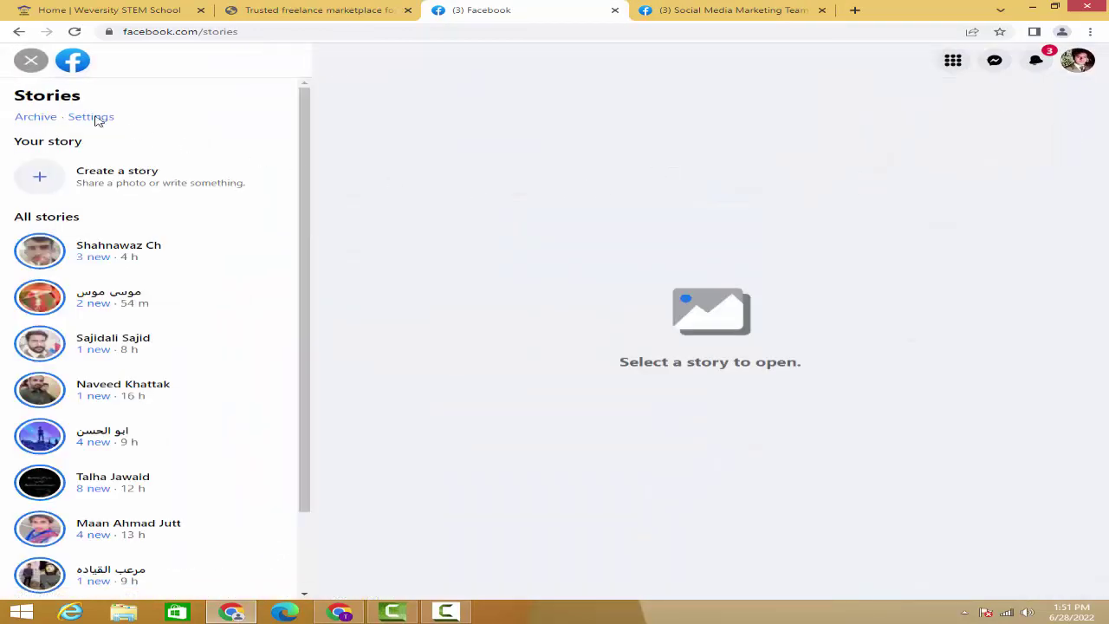
{"action": "left_click", "coordinate": [30, 63]}
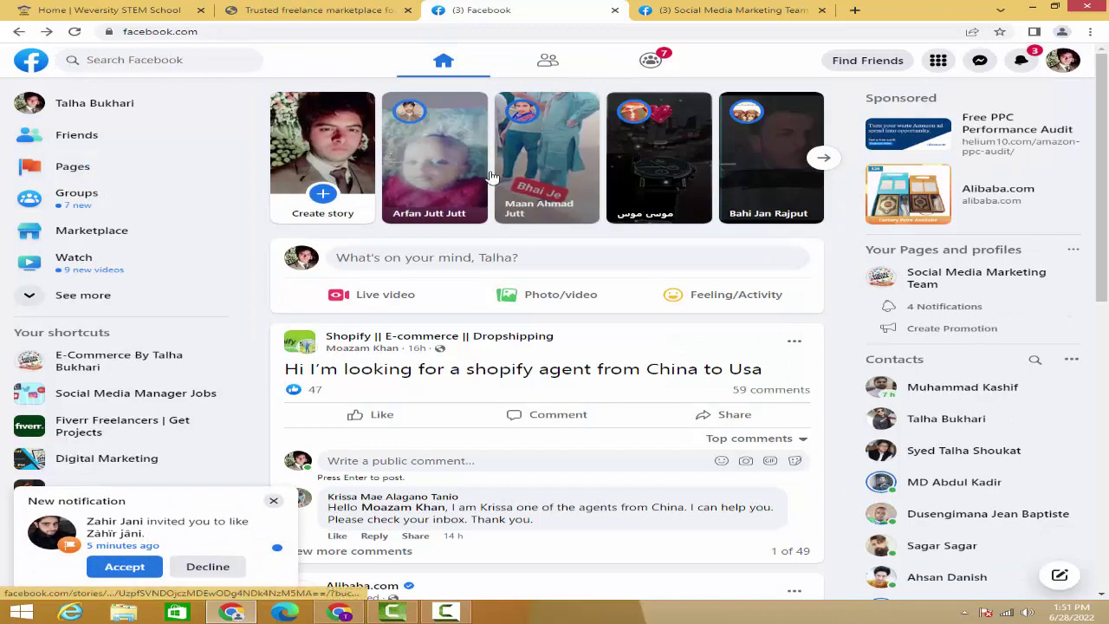
{"action": "left_click", "coordinate": [732, 9]}
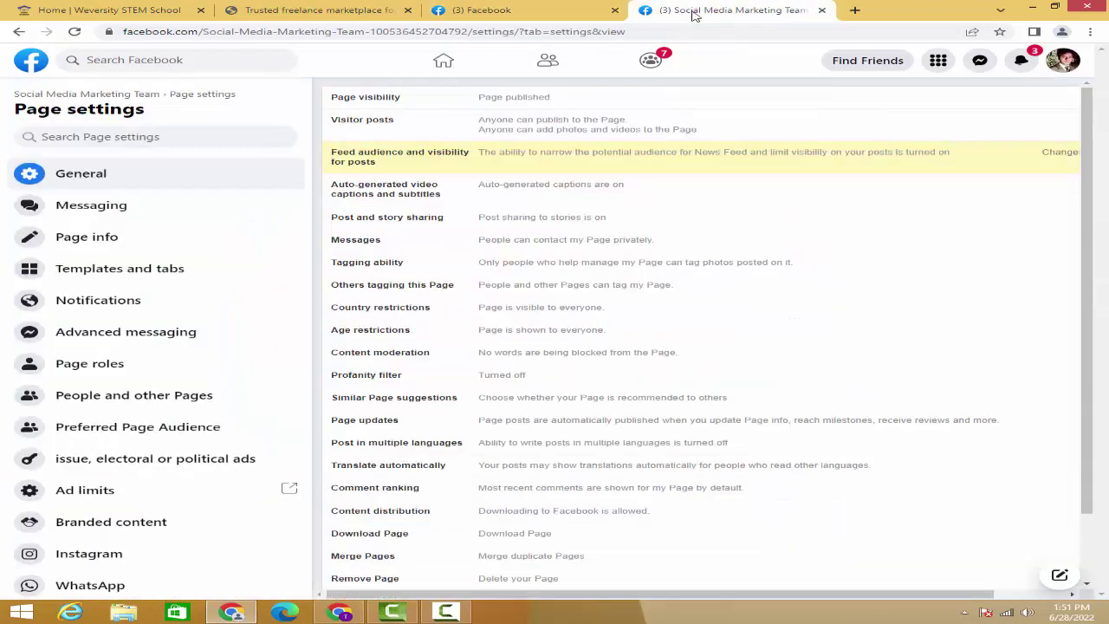
{"action": "left_click", "coordinate": [606, 223]}
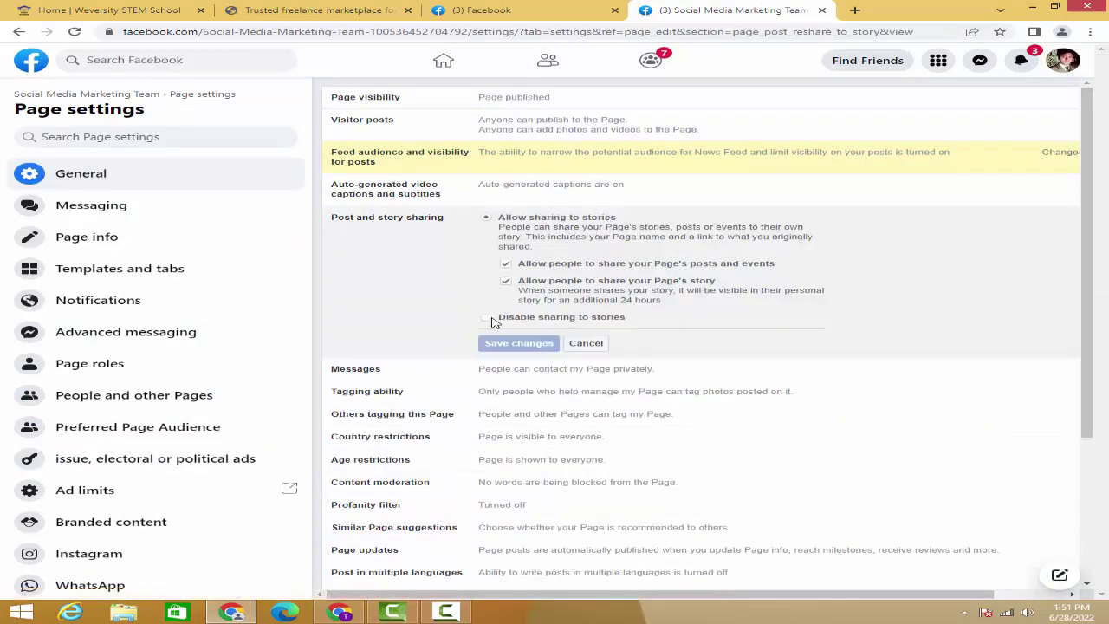
{"action": "left_click", "coordinate": [588, 344]}
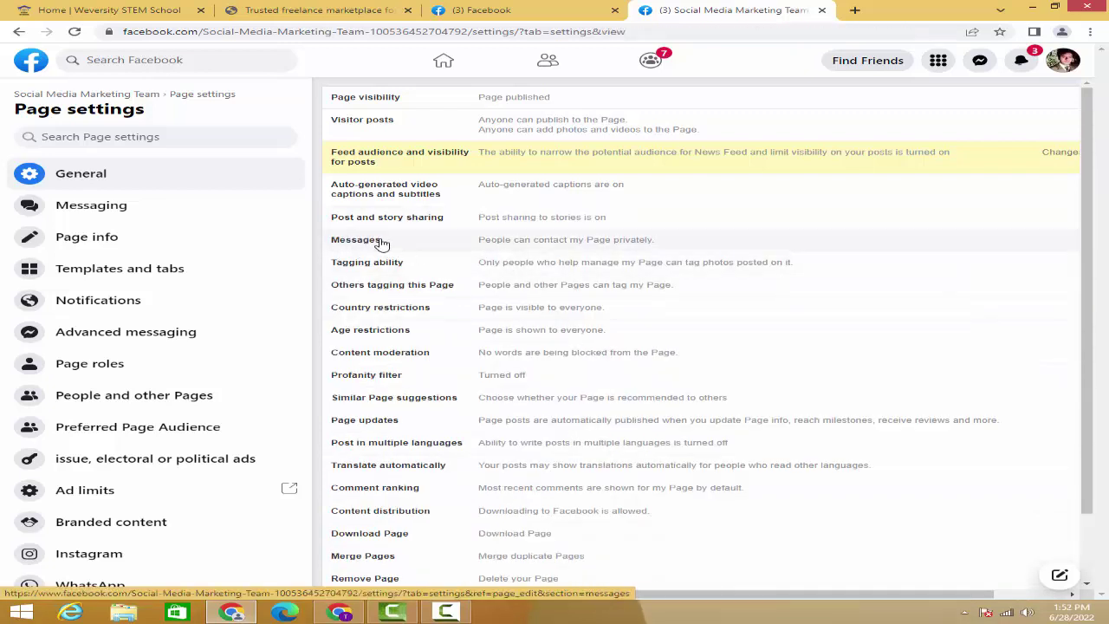
Try turning off private contact through the Message button in the Messages setting and cancel the edit
{"action": "left_click", "coordinate": [621, 246]}
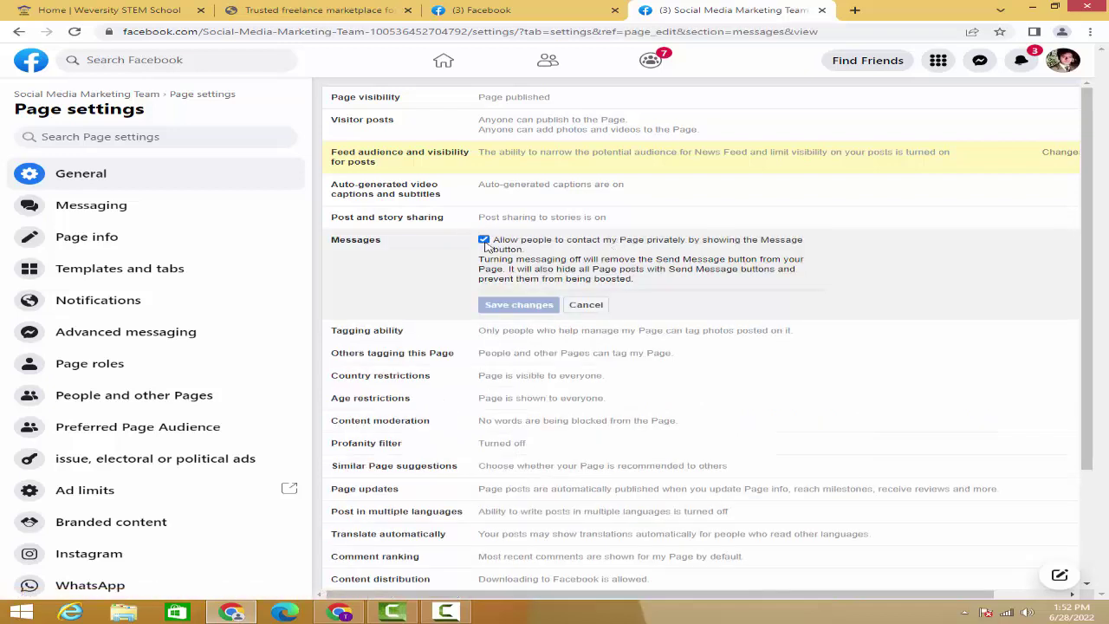
{"action": "left_click", "coordinate": [485, 242]}
{"action": "left_click", "coordinate": [586, 305]}
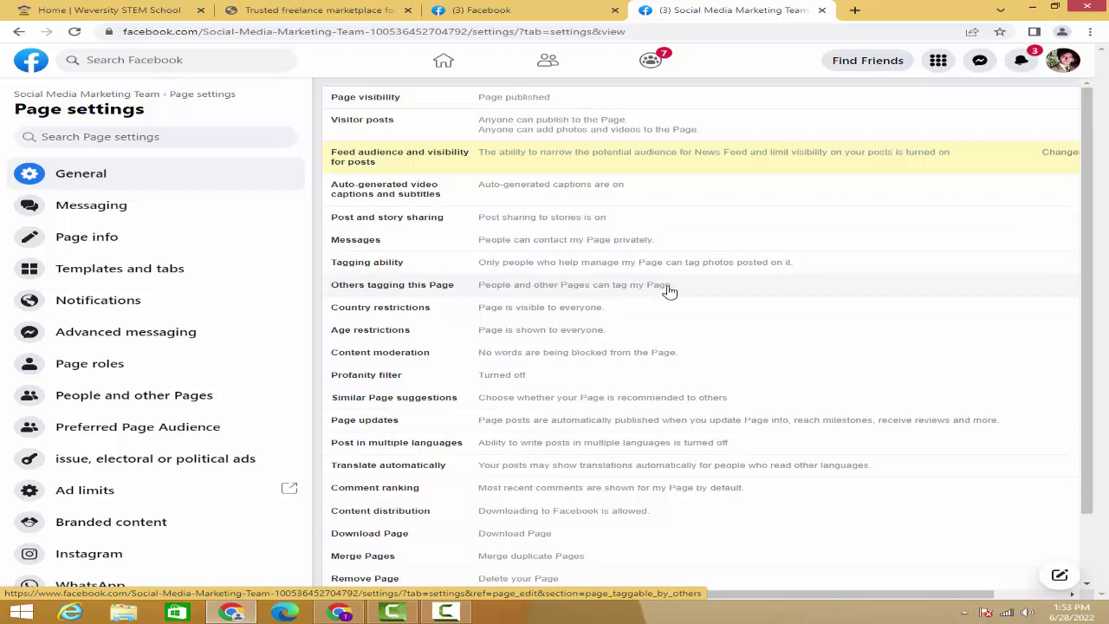
Try disallowing people and other Pages from tagging Social Media Marketing Team, allow it again and cancel the edit
{"action": "left_click", "coordinate": [573, 293]}
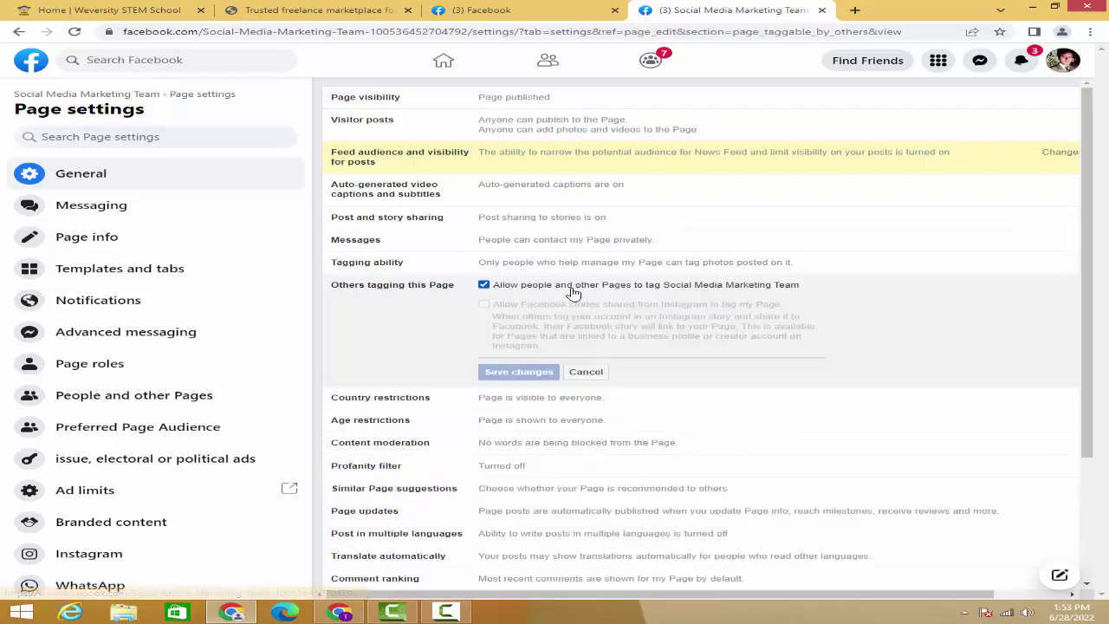
{"action": "left_click", "coordinate": [484, 286]}
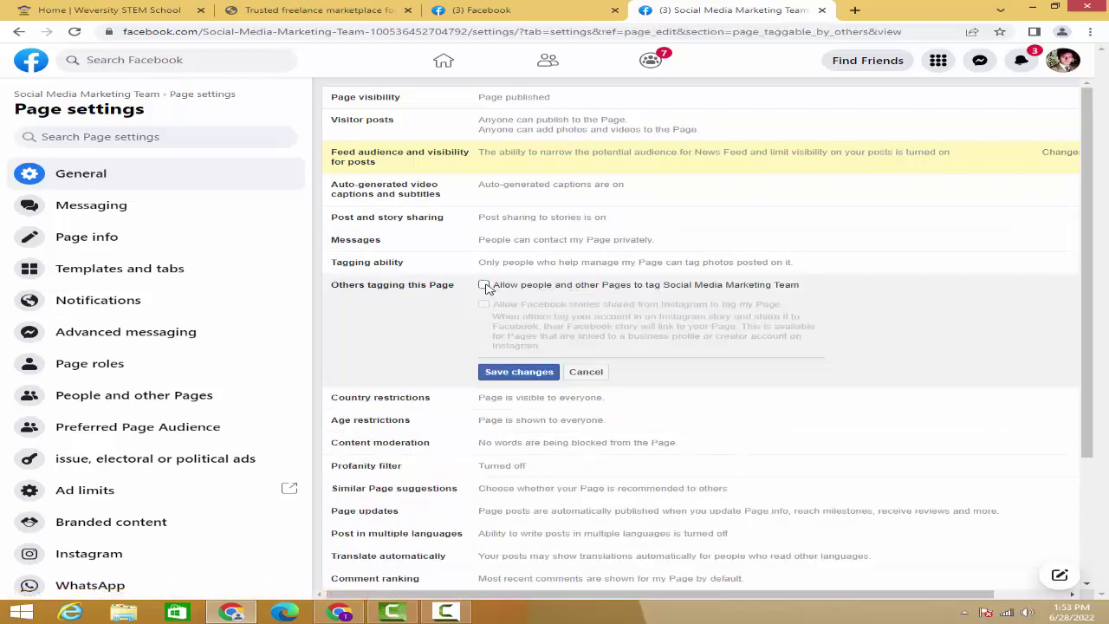
{"action": "left_click", "coordinate": [484, 286]}
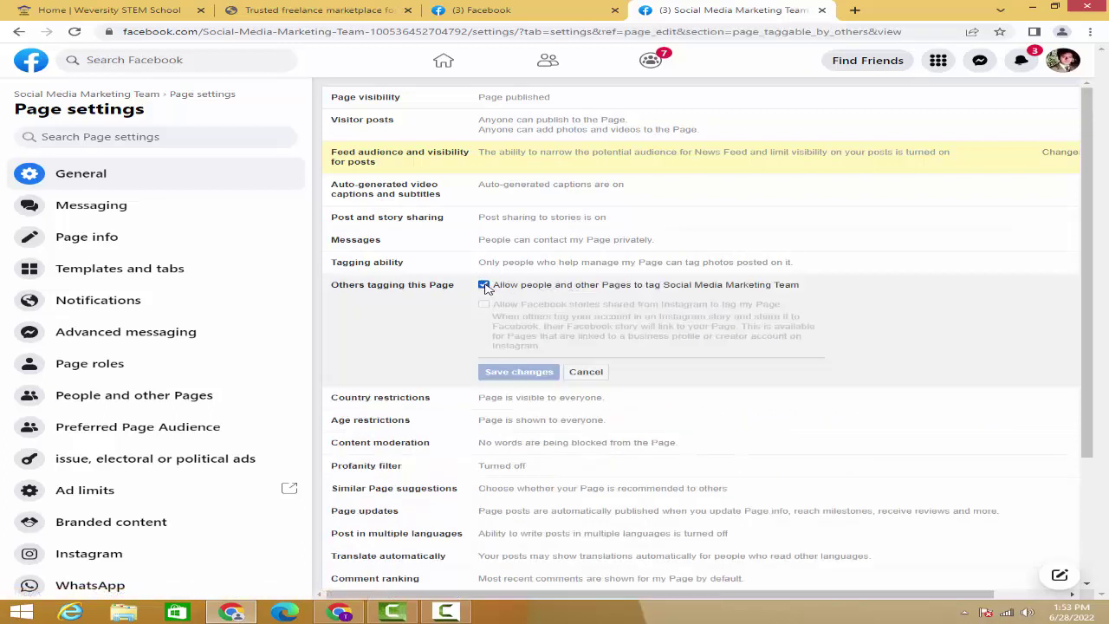
{"action": "left_click", "coordinate": [591, 374]}
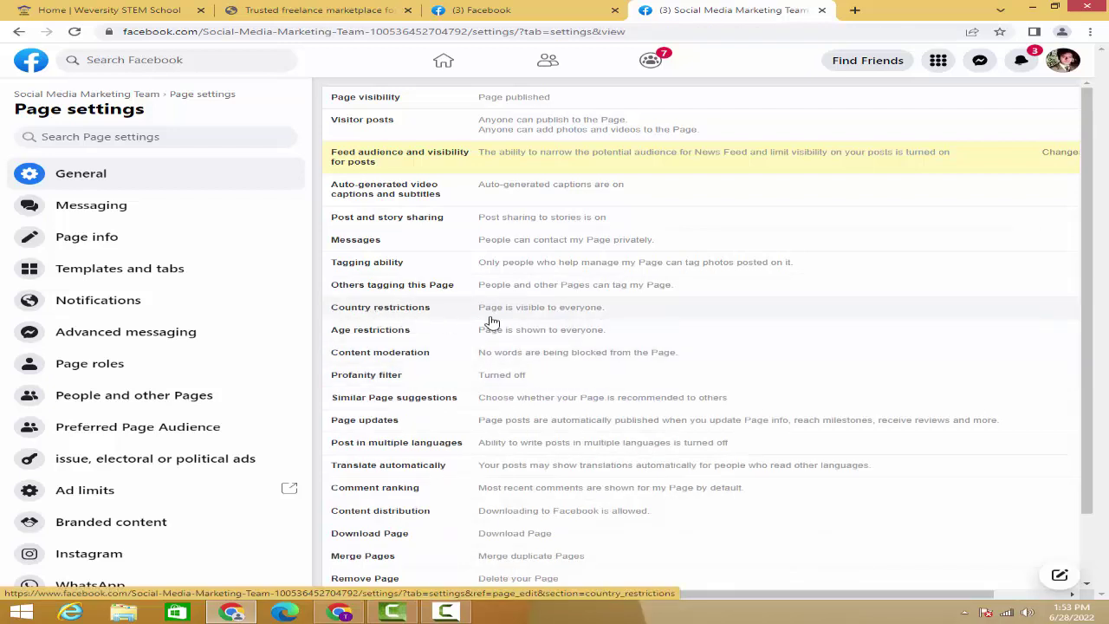
Try India and Israel as countries the Page is hidden from under Country restrictions, and remove both entries
{"action": "left_click", "coordinate": [582, 314]}
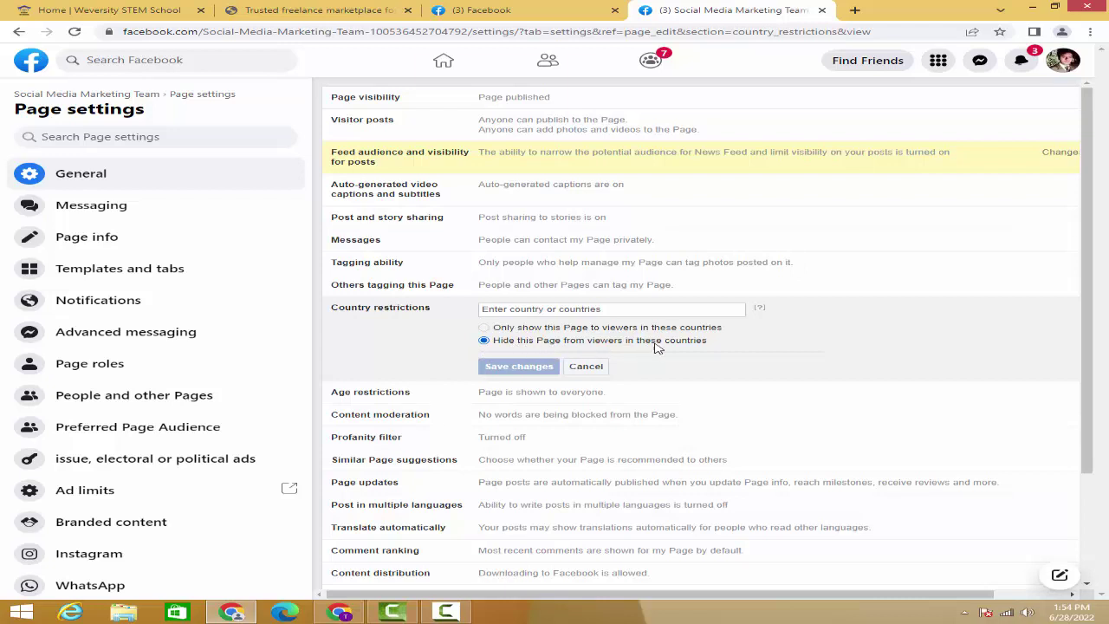
{"action": "left_click", "coordinate": [539, 310]}
{"action": "type", "text": "india"}
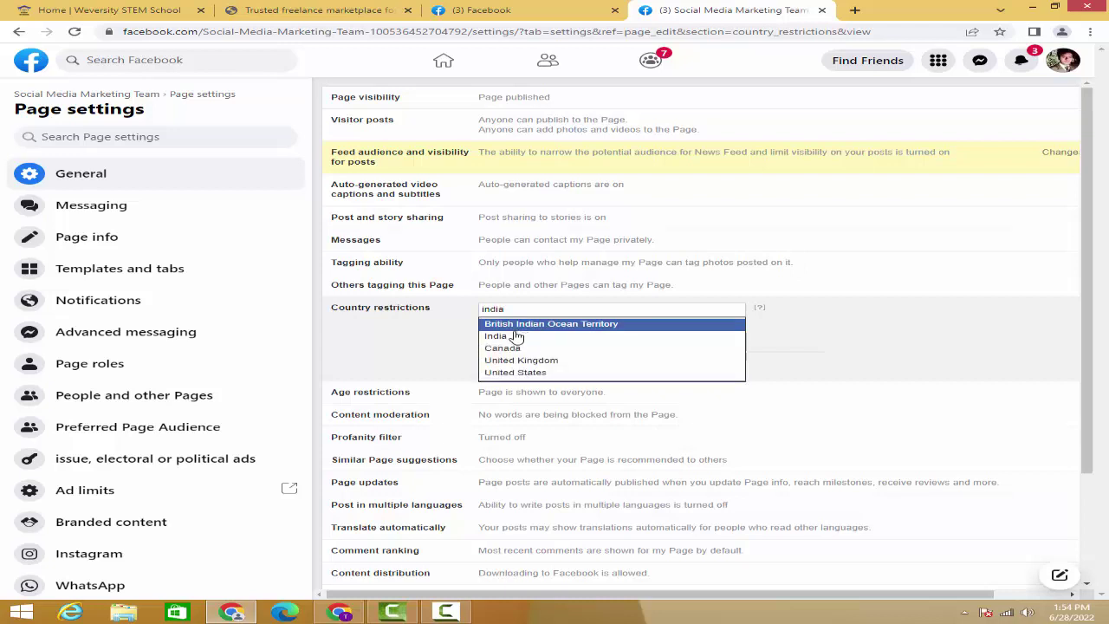
{"action": "left_click", "coordinate": [516, 337]}
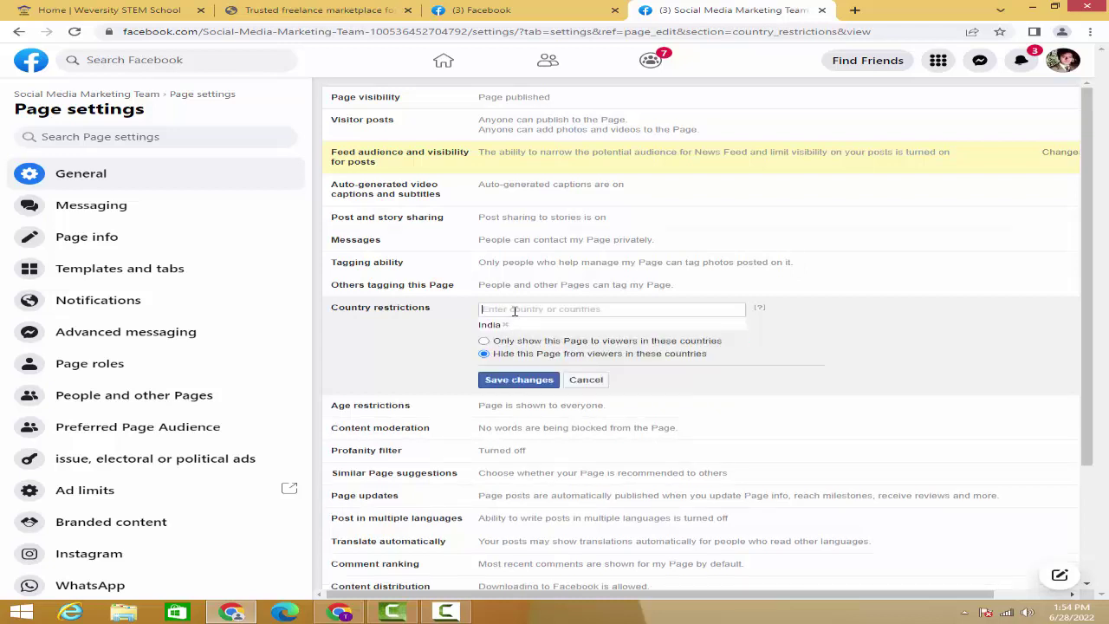
{"action": "type", "text": "israe"}
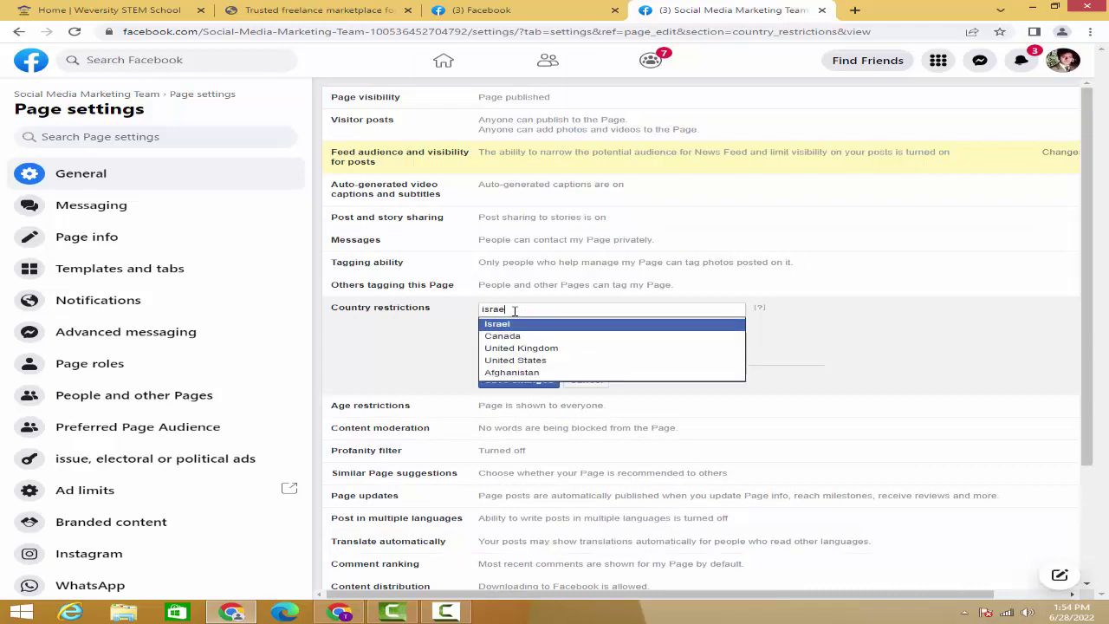
{"action": "type", "text": "l"}
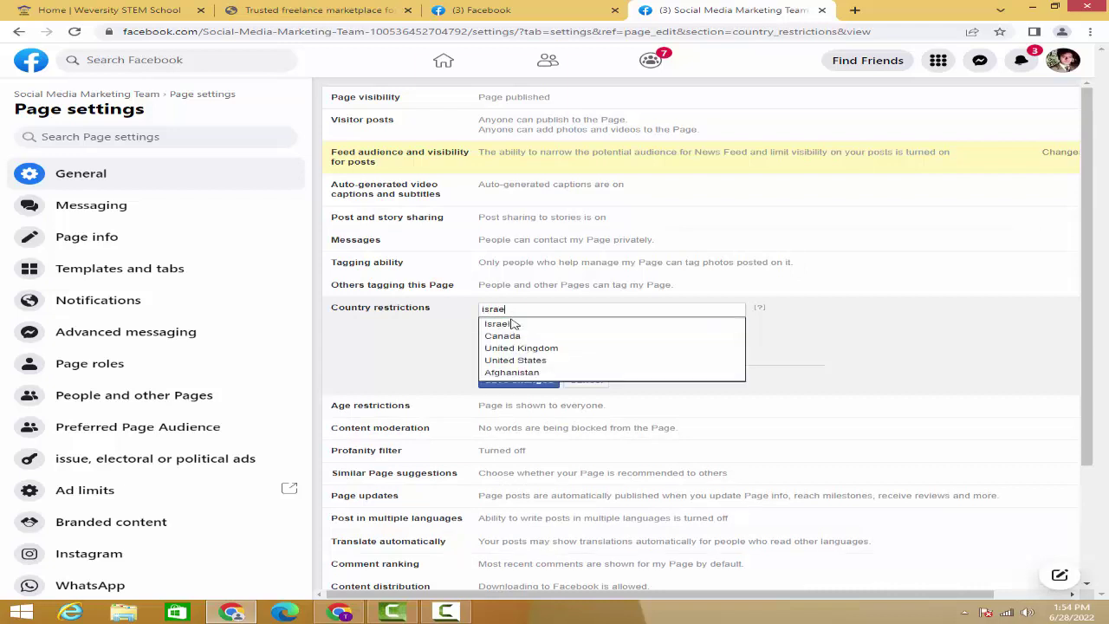
{"action": "left_click", "coordinate": [511, 324]}
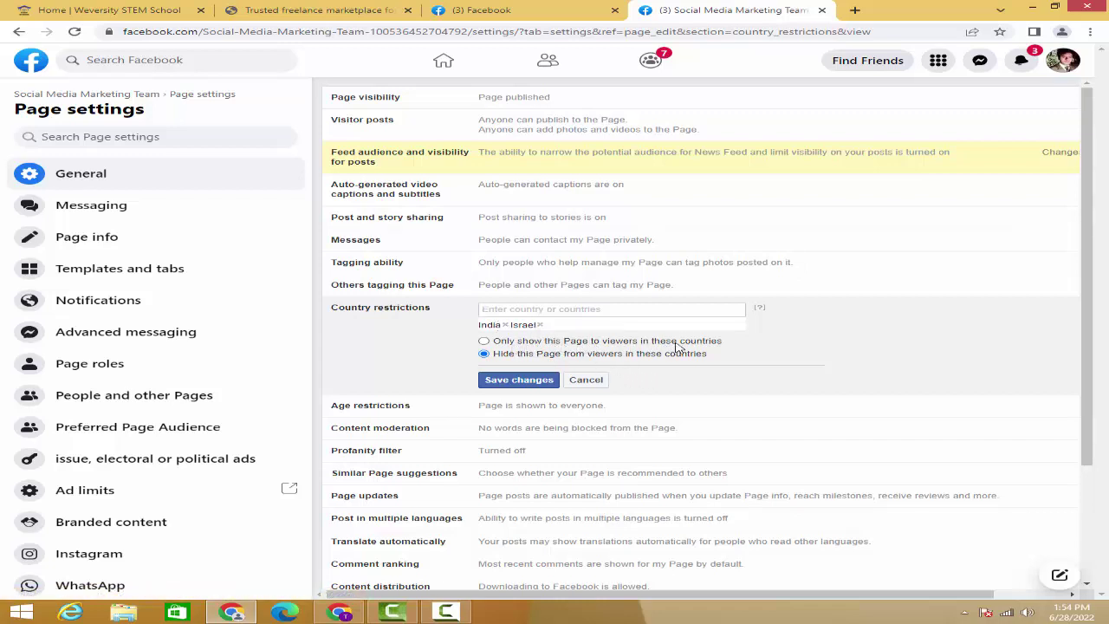
{"action": "left_click", "coordinate": [540, 325]}
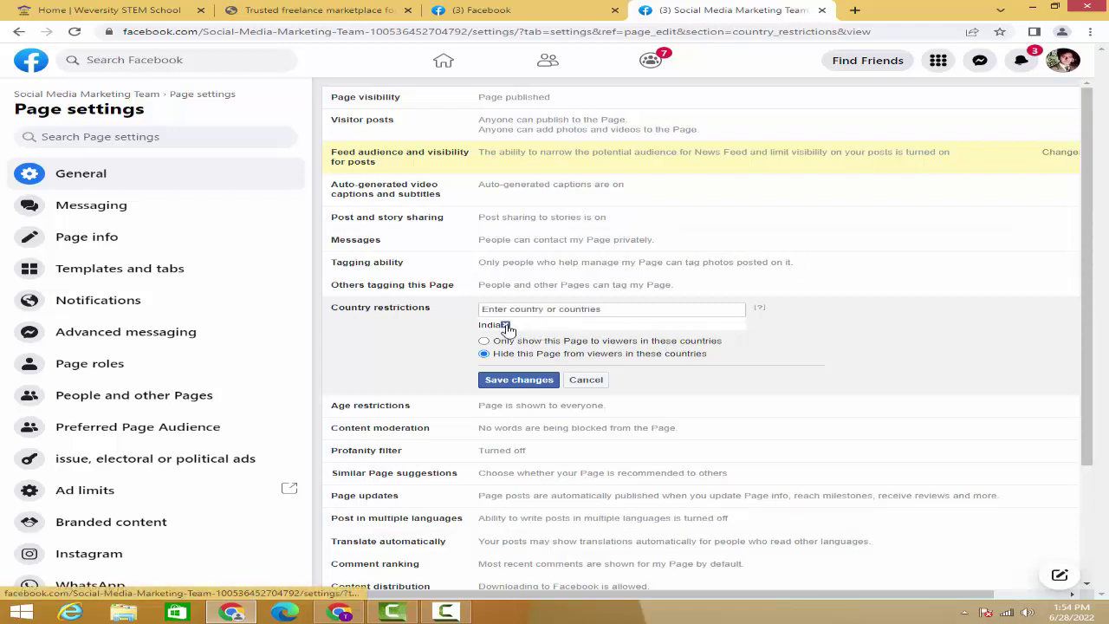
{"action": "left_click", "coordinate": [505, 325]}
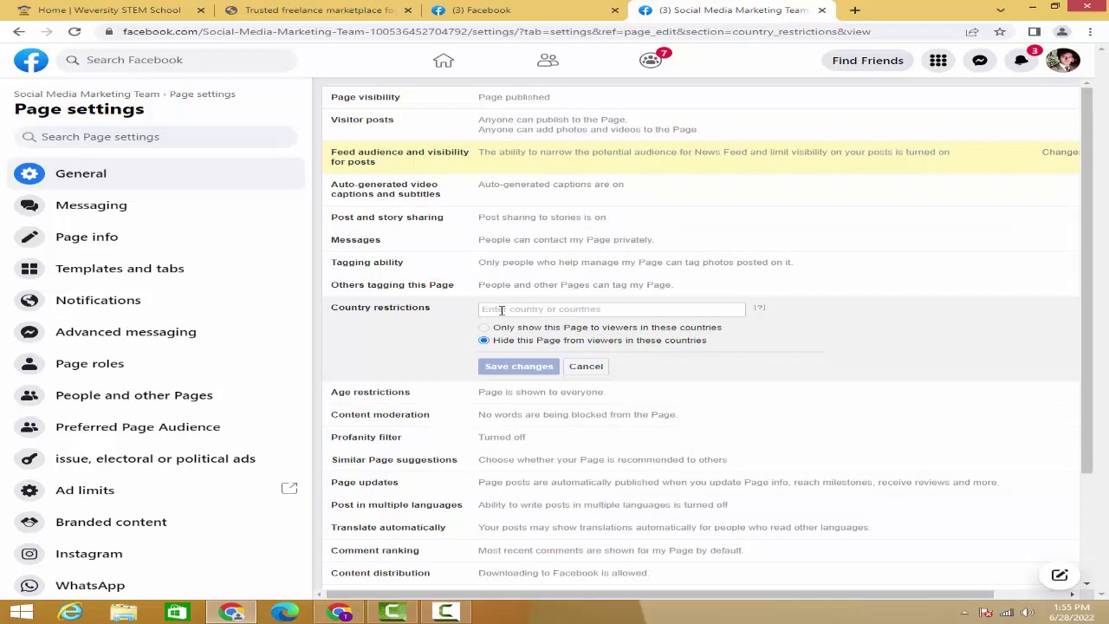
Try restricting the Page to Pakistan with Only show this Page to viewers in these countries, and cancel the edit
{"action": "left_click", "coordinate": [501, 310]}
{"action": "type", "text": "pakistan"}
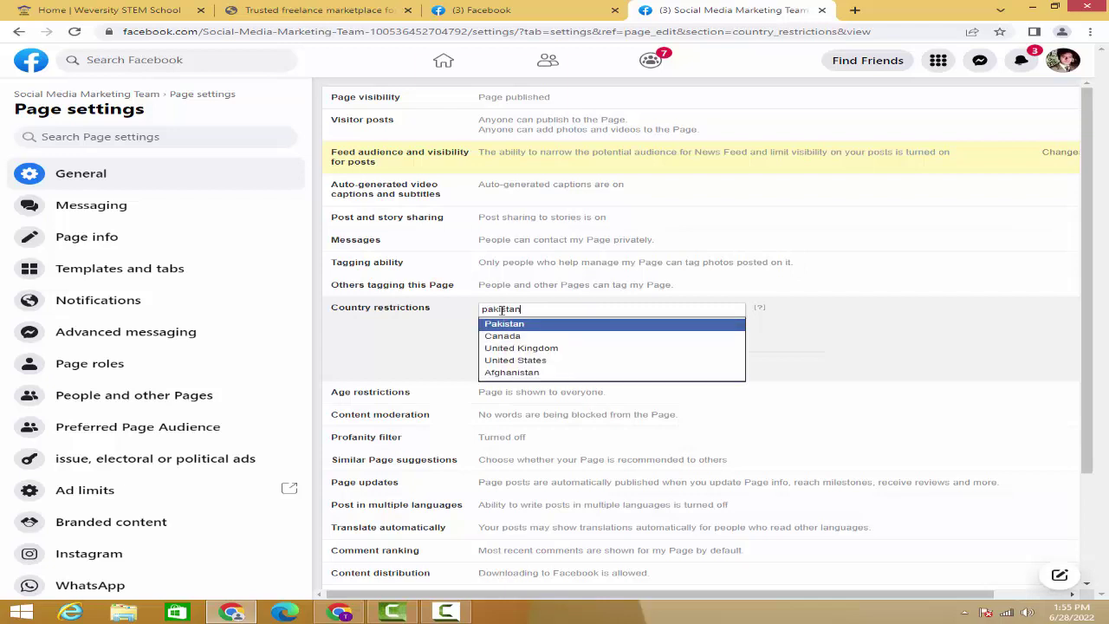
{"action": "left_click", "coordinate": [502, 326]}
{"action": "left_click", "coordinate": [485, 353]}
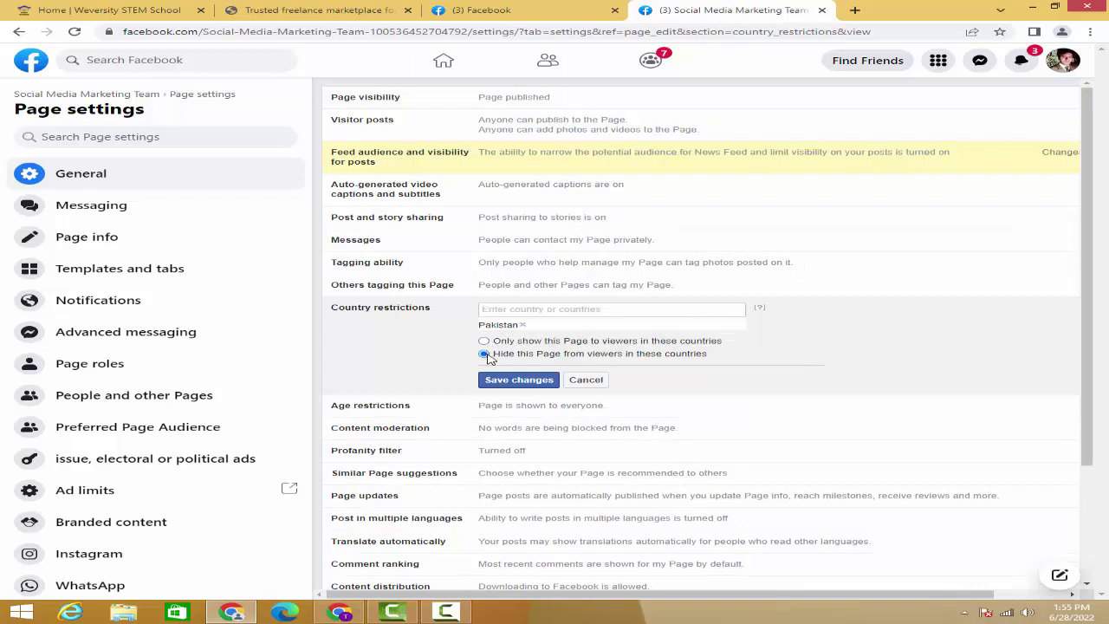
{"action": "left_click", "coordinate": [490, 343]}
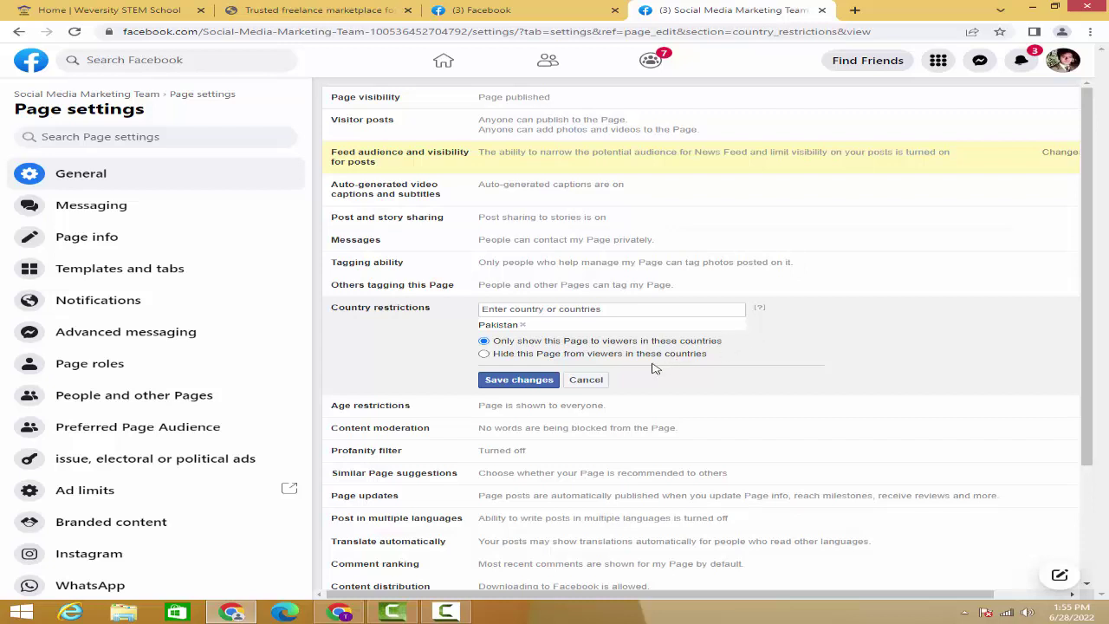
{"action": "left_click", "coordinate": [579, 379]}
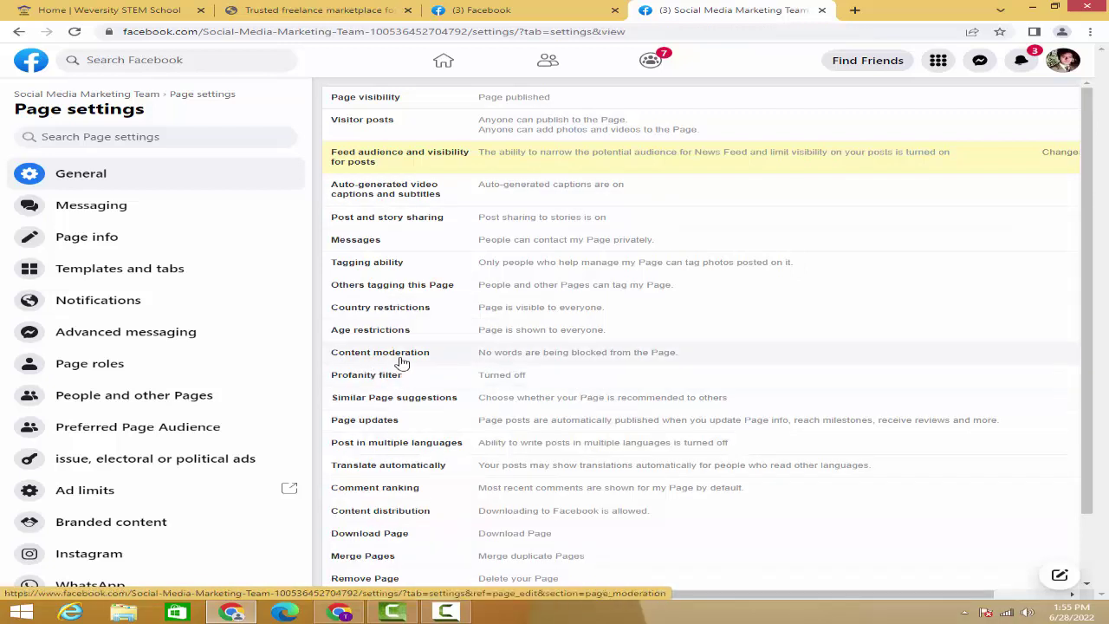
Review the Age restrictions choices, keep Public and cancel the edit
{"action": "left_click", "coordinate": [547, 334]}
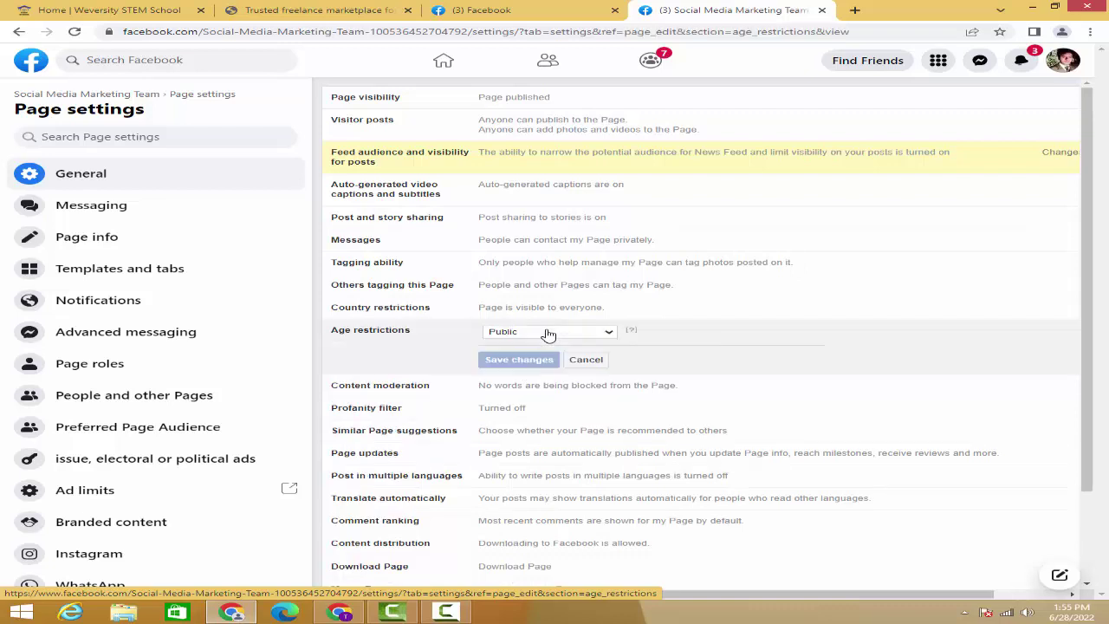
{"action": "left_click", "coordinate": [609, 333]}
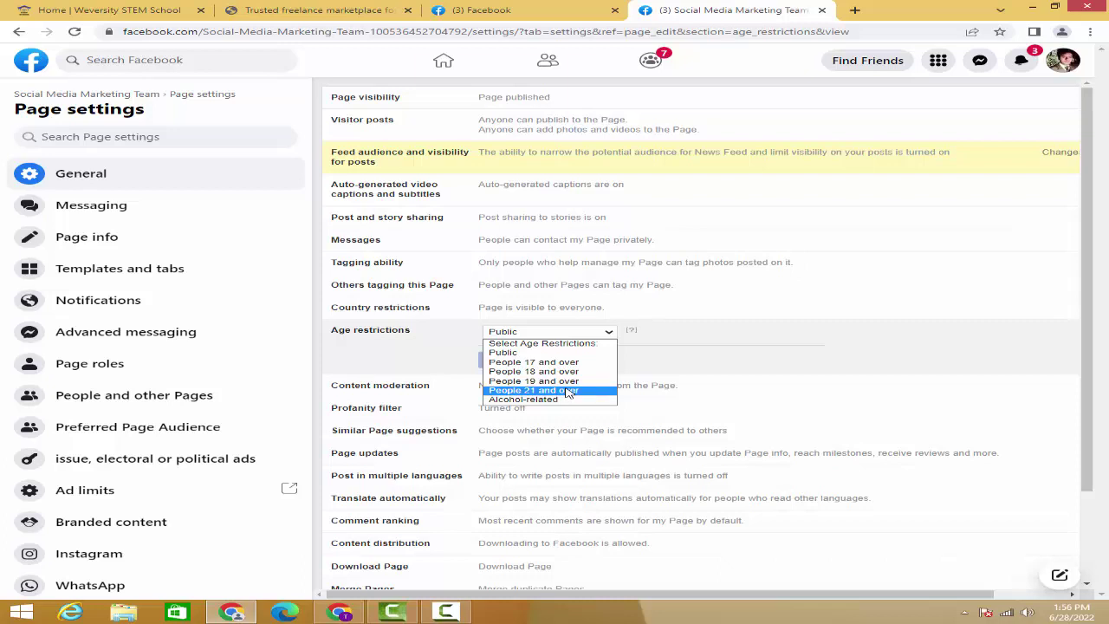
{"action": "left_click", "coordinate": [546, 353]}
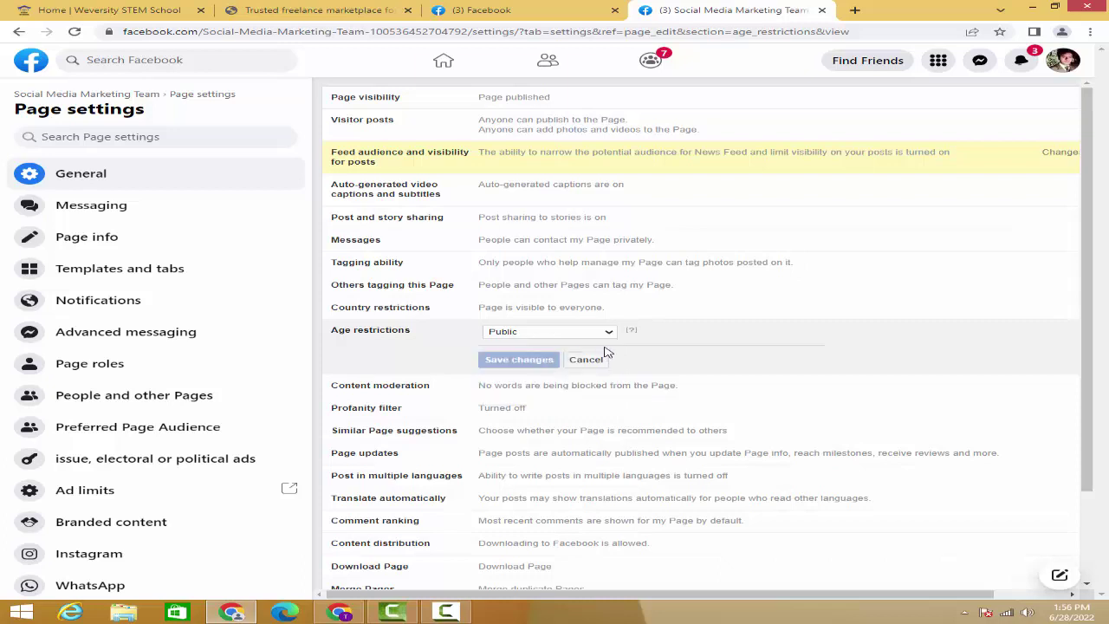
{"action": "left_click", "coordinate": [586, 360]}
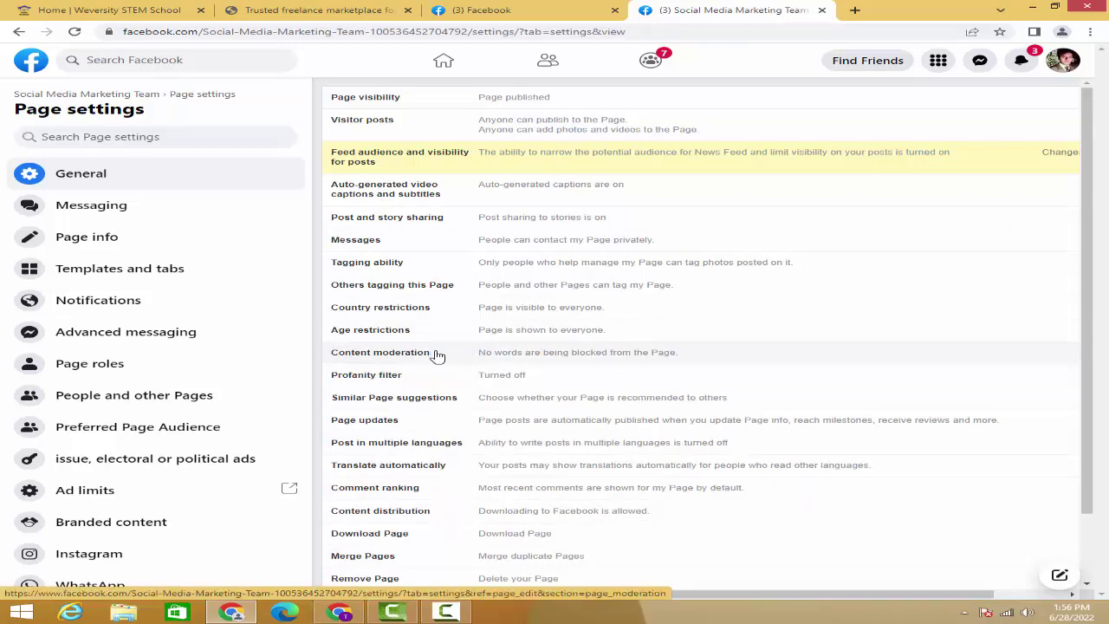
Try three emojis from the Smileys & people set as hidden content under Content moderation, and clear the entry
{"action": "left_click", "coordinate": [599, 361]}
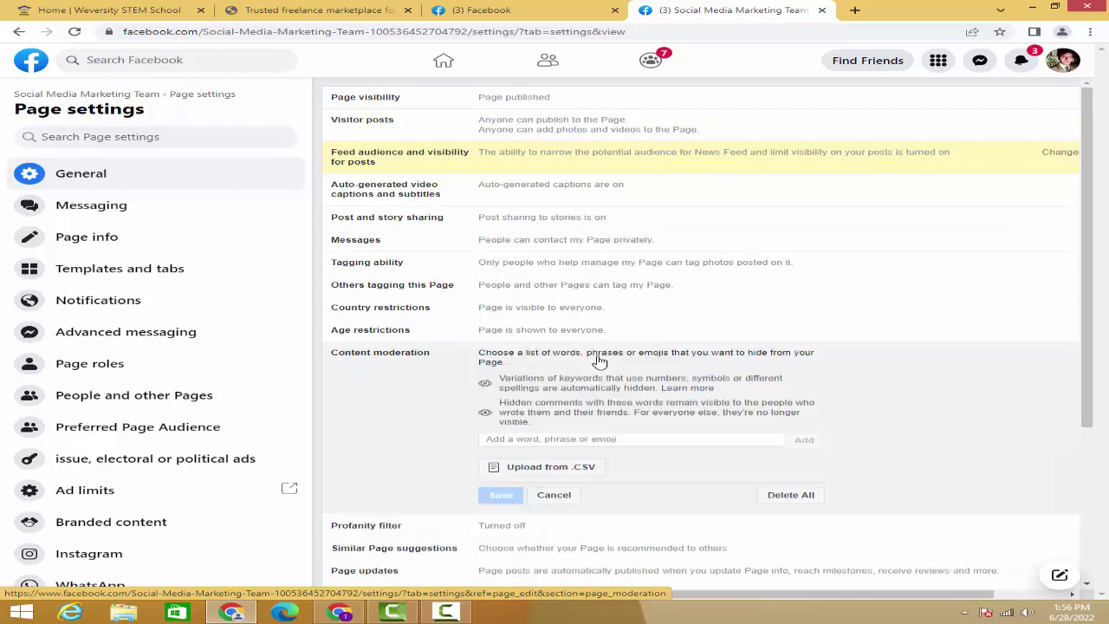
{"action": "left_click", "coordinate": [524, 439]}
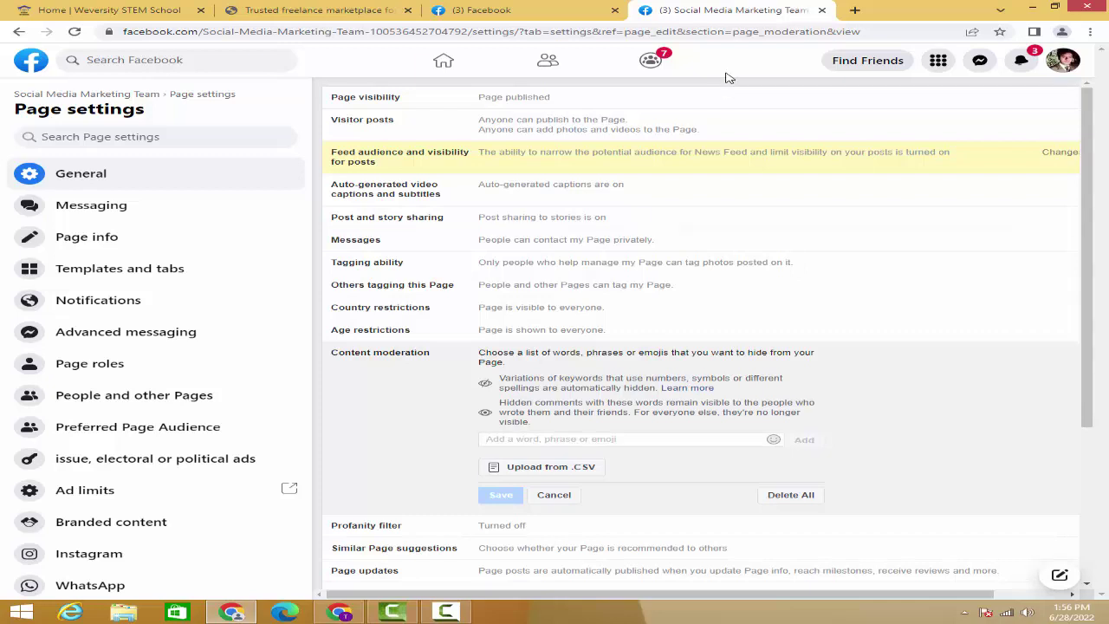
{"action": "left_click", "coordinate": [774, 441]}
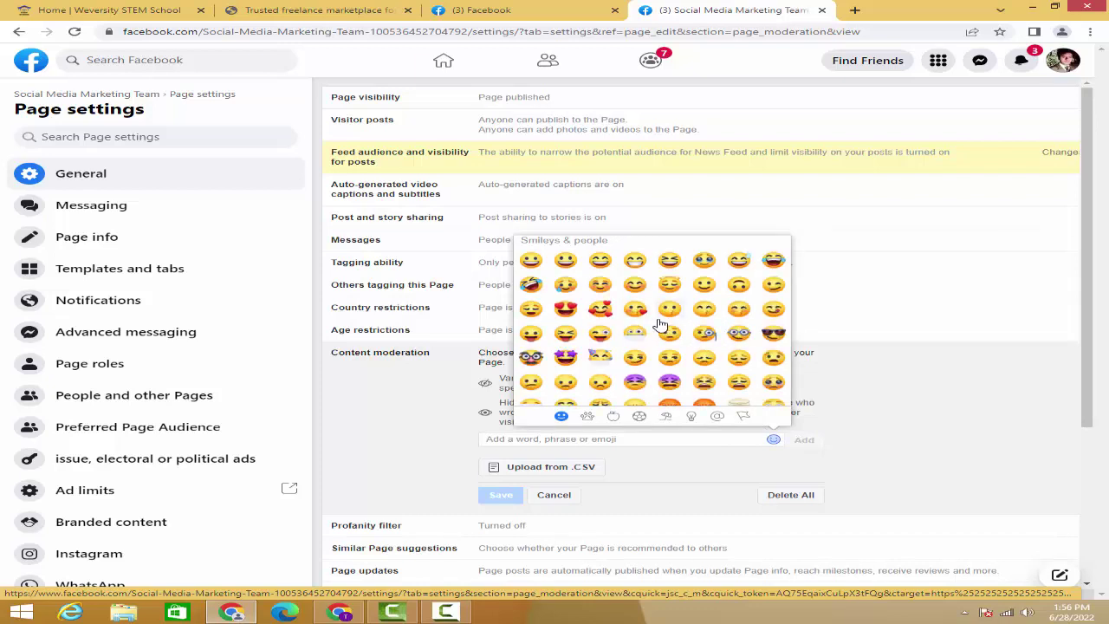
{"action": "scroll", "coordinate": [661, 325], "scroll_direction": "down", "scroll_amount": 3}
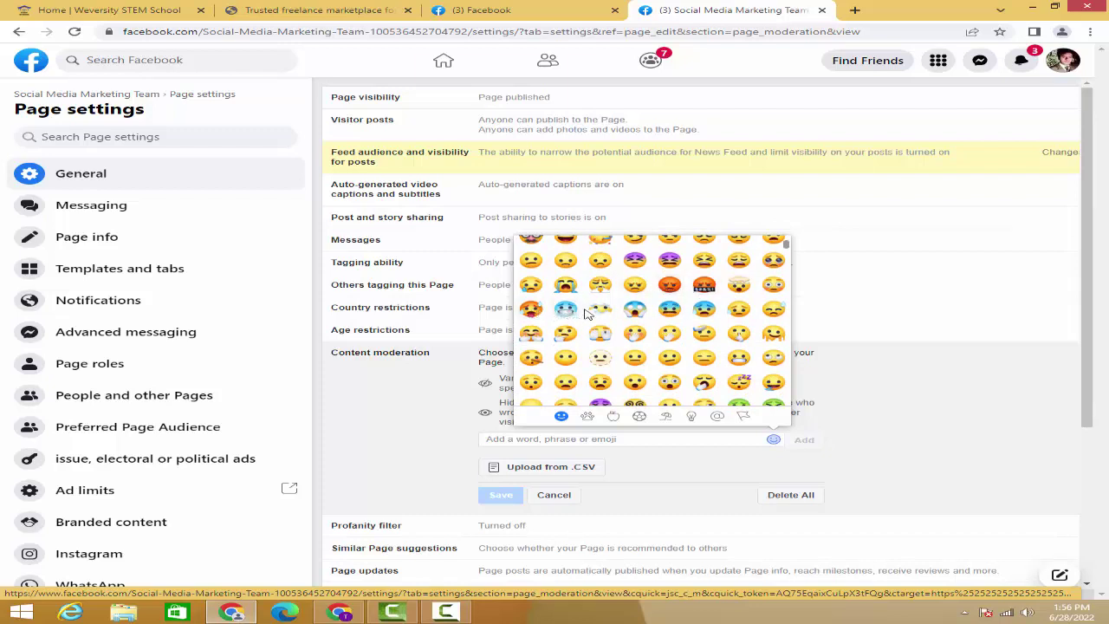
{"action": "scroll", "coordinate": [706, 326], "scroll_direction": "down", "scroll_amount": 3}
{"action": "scroll", "coordinate": [706, 328], "scroll_direction": "down", "scroll_amount": 2}
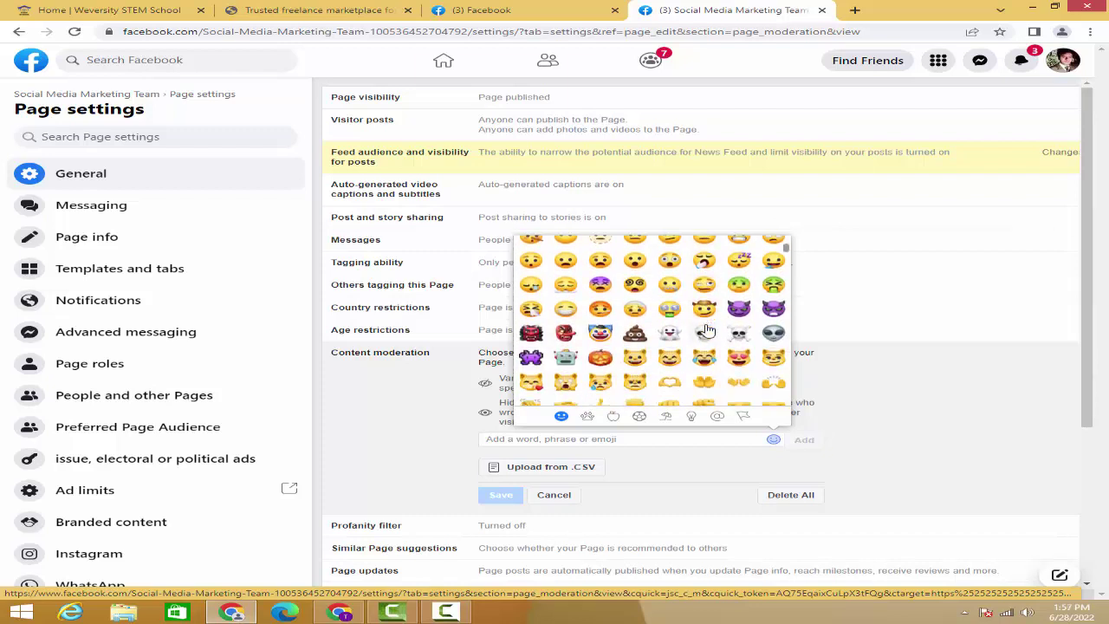
{"action": "scroll", "coordinate": [706, 330], "scroll_direction": "down", "scroll_amount": 2}
{"action": "scroll", "coordinate": [706, 327], "scroll_direction": "up", "scroll_amount": 3}
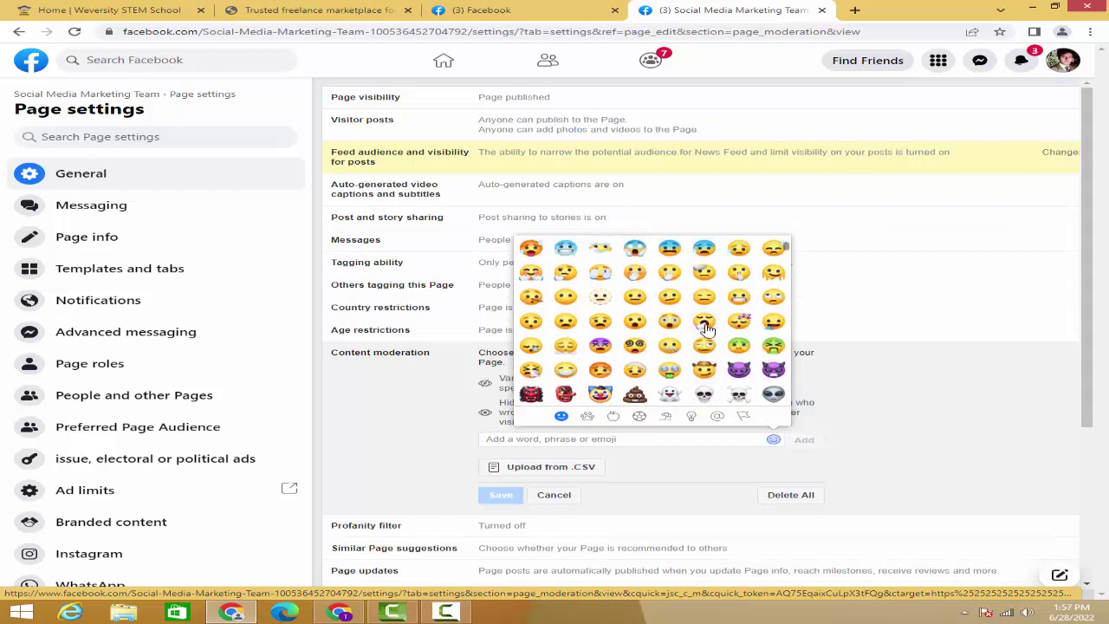
{"action": "scroll", "coordinate": [706, 328], "scroll_direction": "up", "scroll_amount": 2}
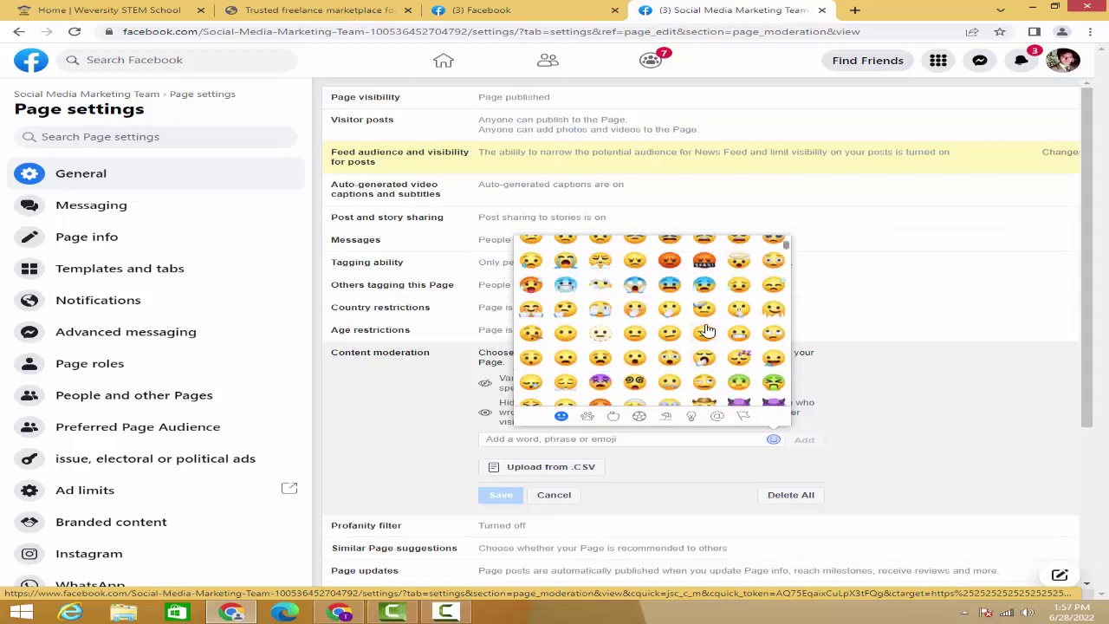
{"action": "left_click", "coordinate": [669, 293]}
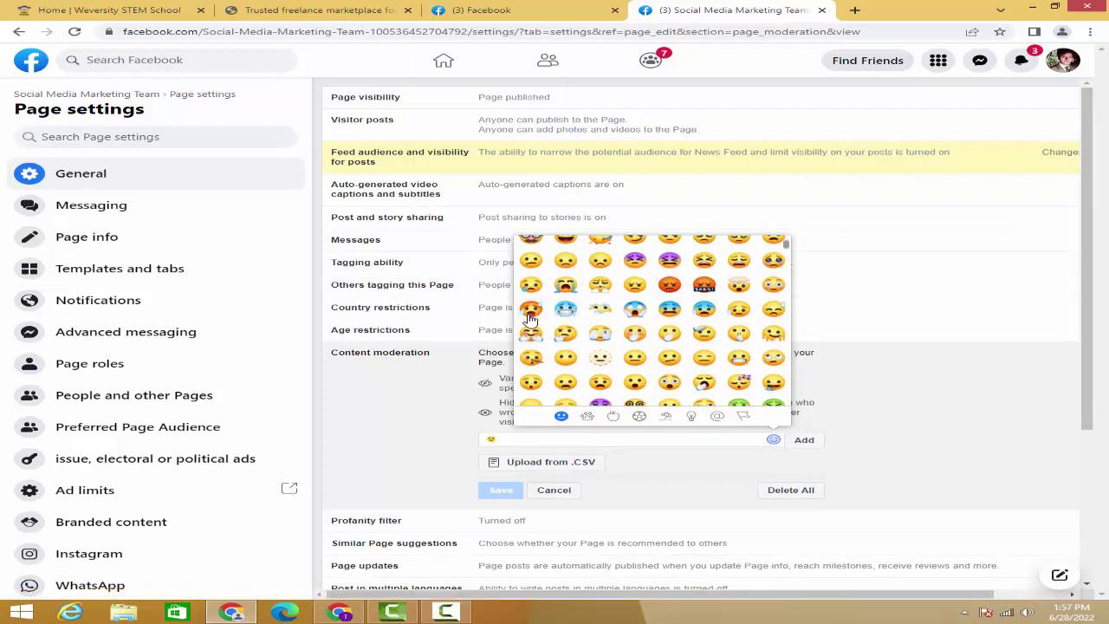
{"action": "left_click", "coordinate": [532, 382]}
{"action": "left_click", "coordinate": [670, 352]}
{"action": "left_click", "coordinate": [577, 439]}
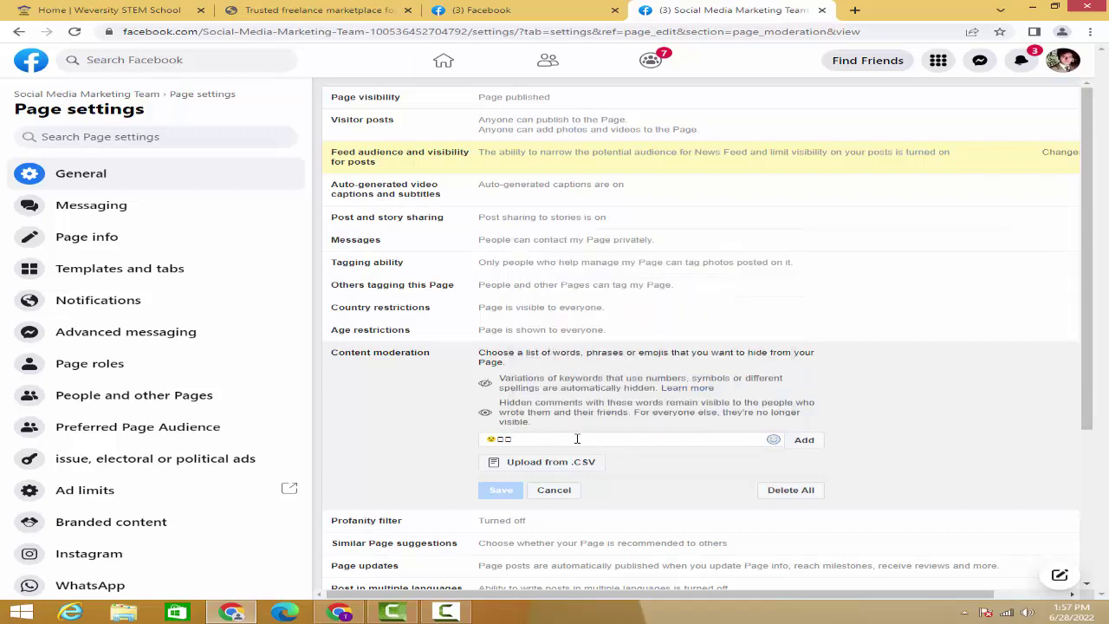
{"action": "key", "text": "Return"}
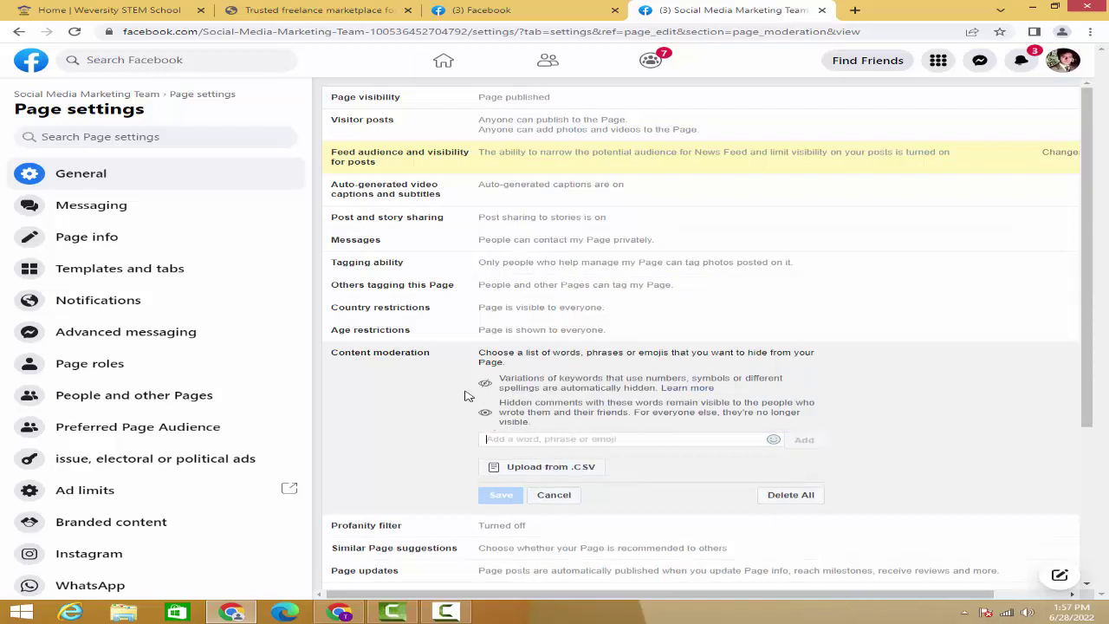
Look at the .CSV upload option for the Content moderation list, dismiss the file chooser and cancel the edit
{"action": "left_click", "coordinate": [578, 469]}
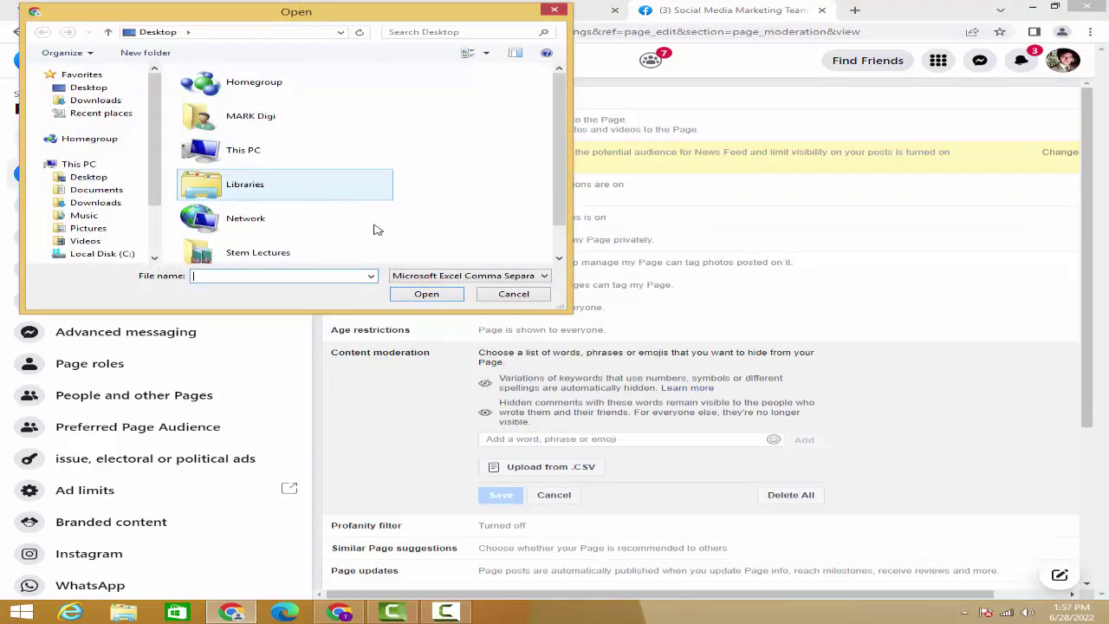
{"action": "left_click", "coordinate": [498, 296]}
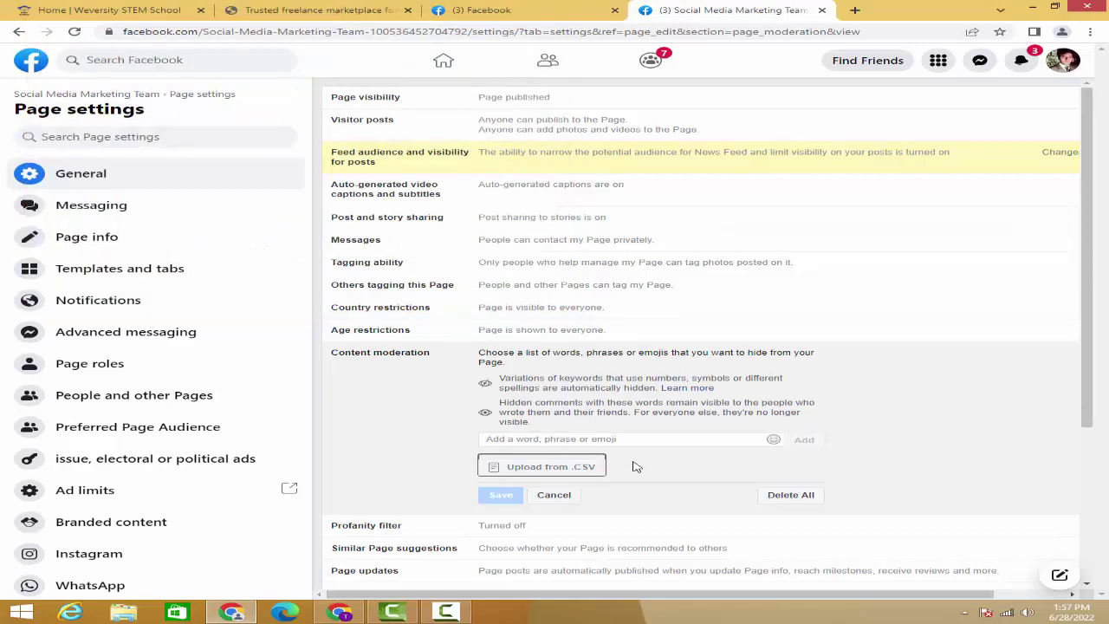
{"action": "left_click", "coordinate": [561, 496]}
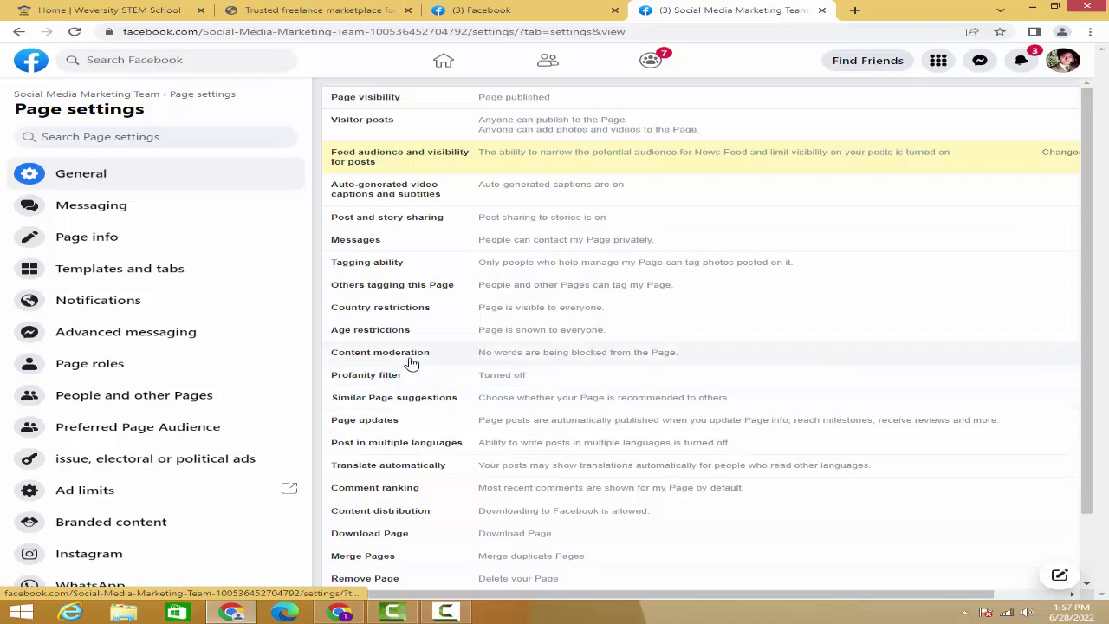
Review the Profanity filter option and cancel the edit
{"action": "left_click", "coordinate": [515, 377]}
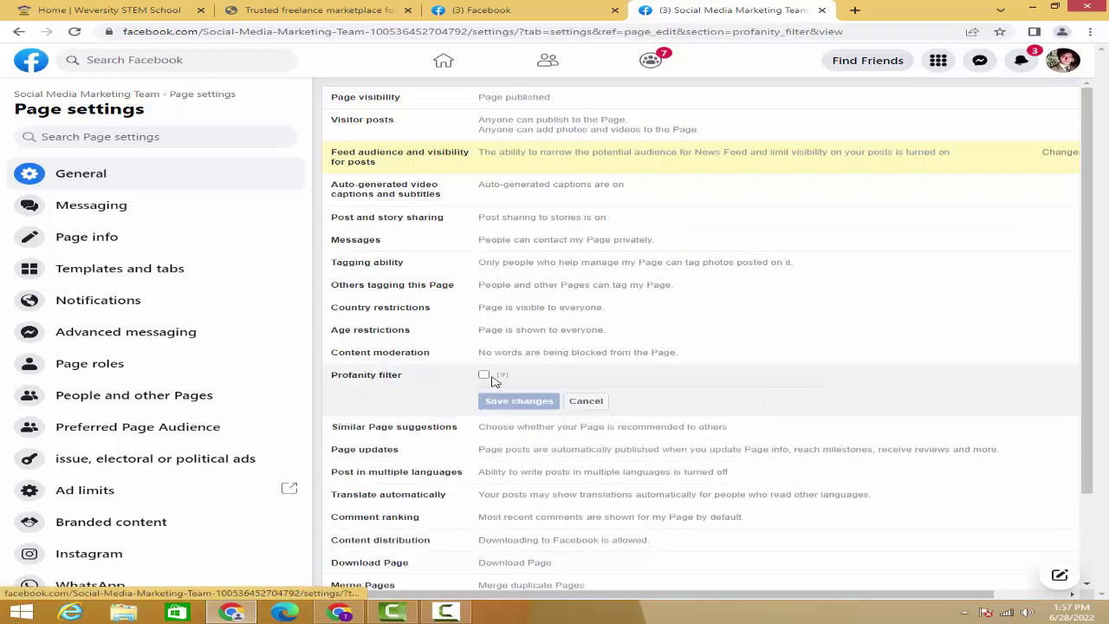
{"action": "mouse_move", "coordinate": [501, 380]}
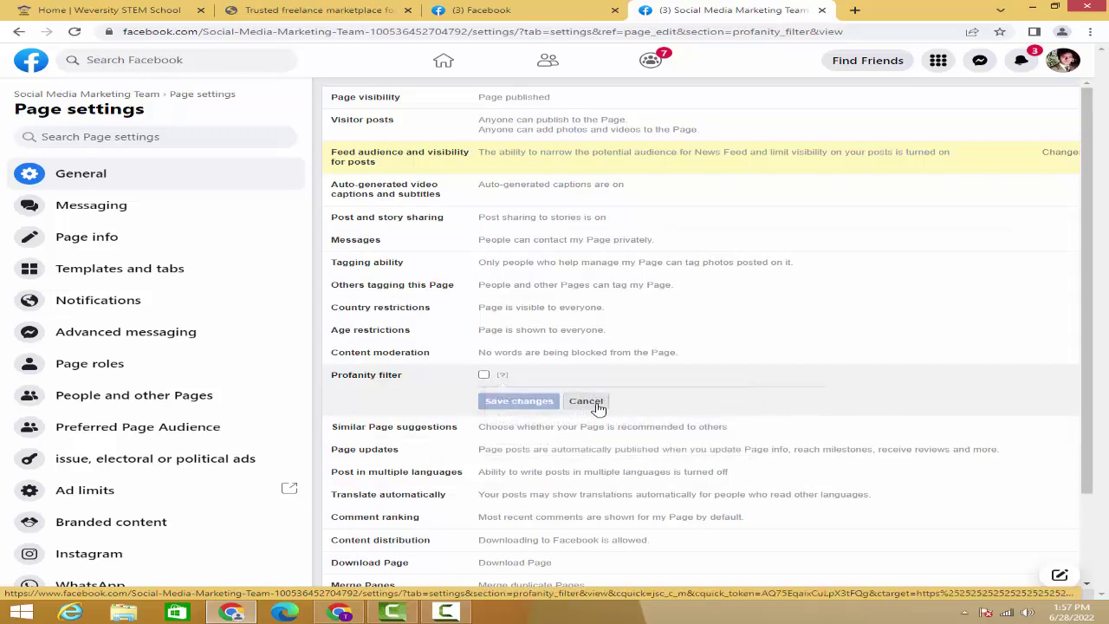
{"action": "left_click", "coordinate": [586, 402]}
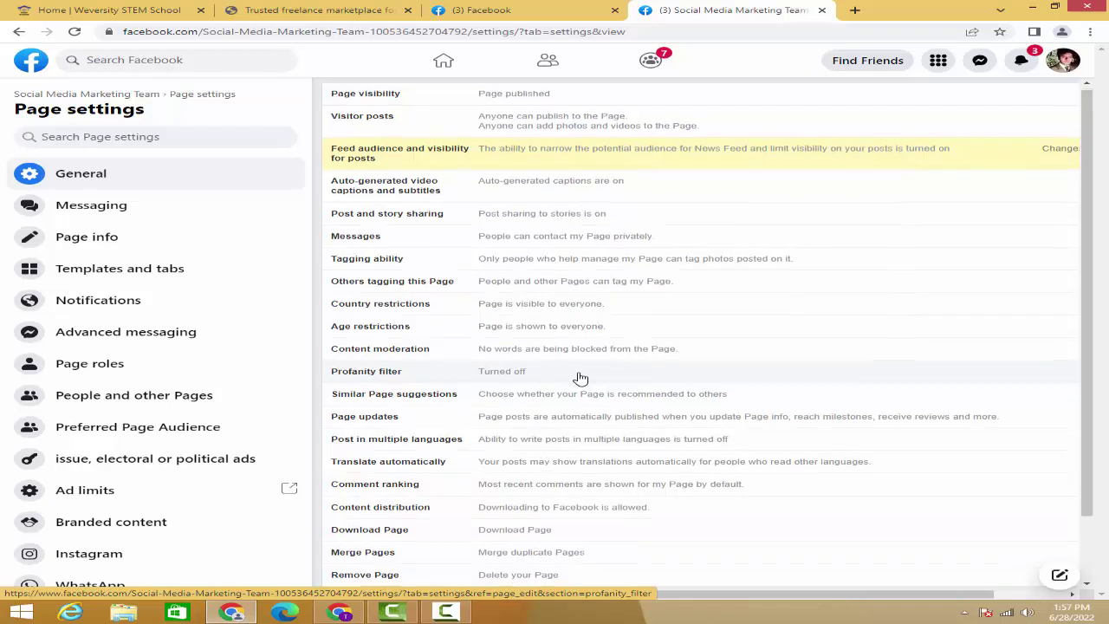
Try excluding Social Media Marketing Team from Similar Page suggestions, and cancel the edit
{"action": "scroll", "coordinate": [577, 376], "scroll_direction": "down", "scroll_amount": 1}
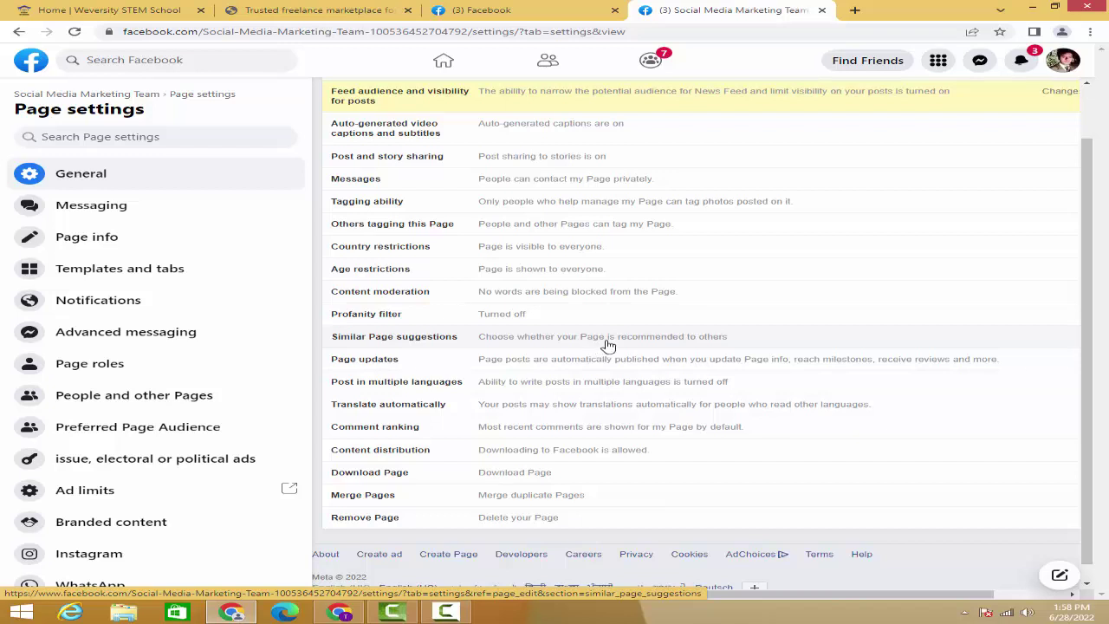
{"action": "left_click", "coordinate": [603, 344]}
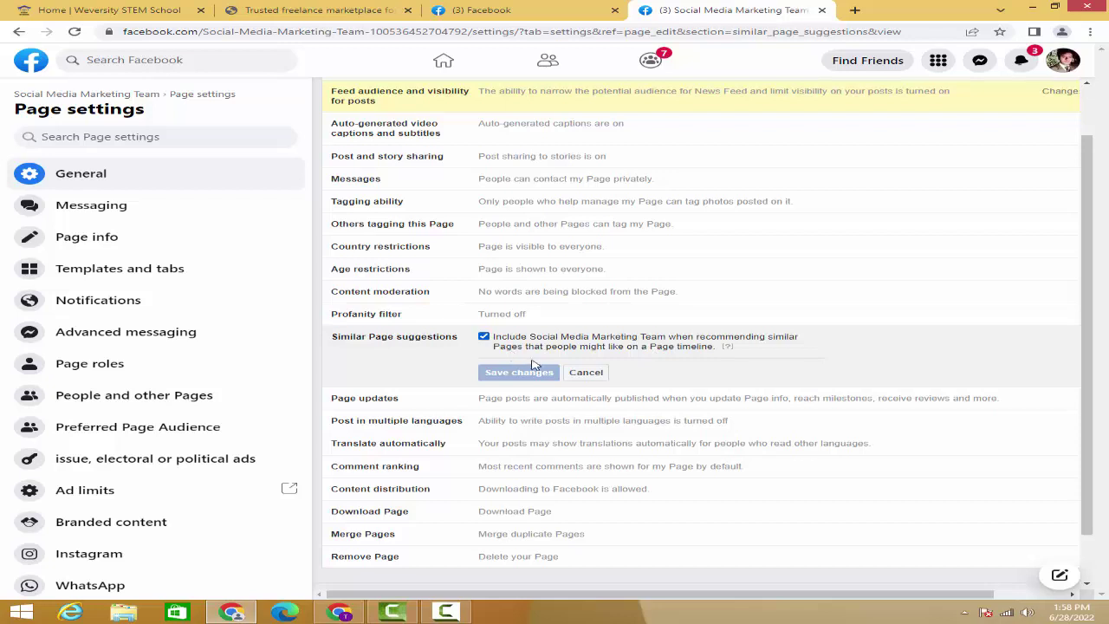
{"action": "left_click", "coordinate": [484, 338]}
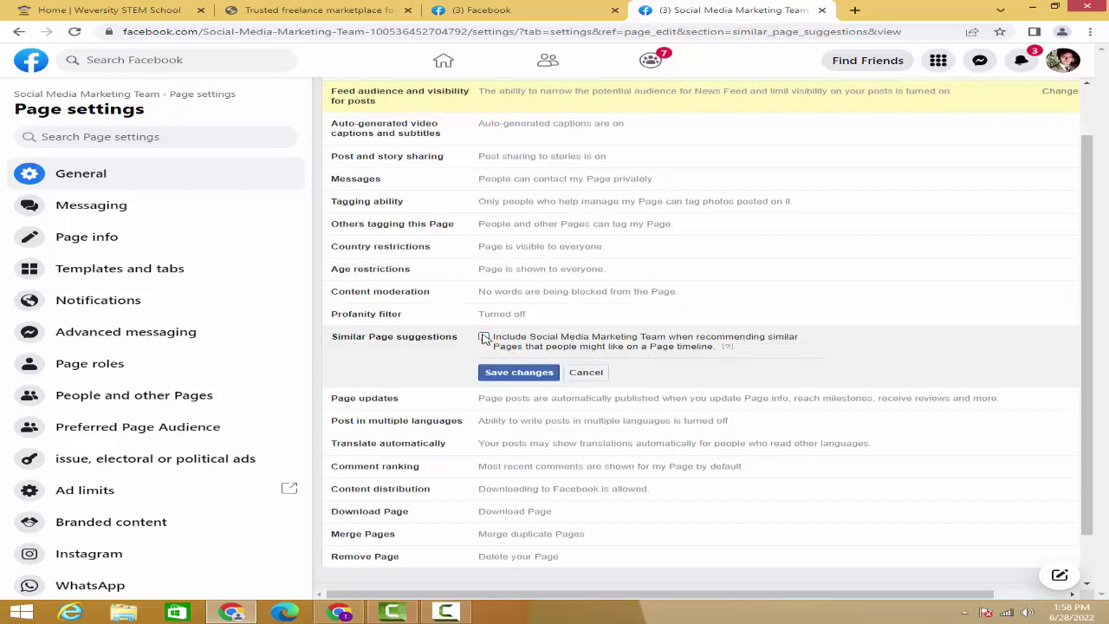
{"action": "left_click", "coordinate": [581, 372]}
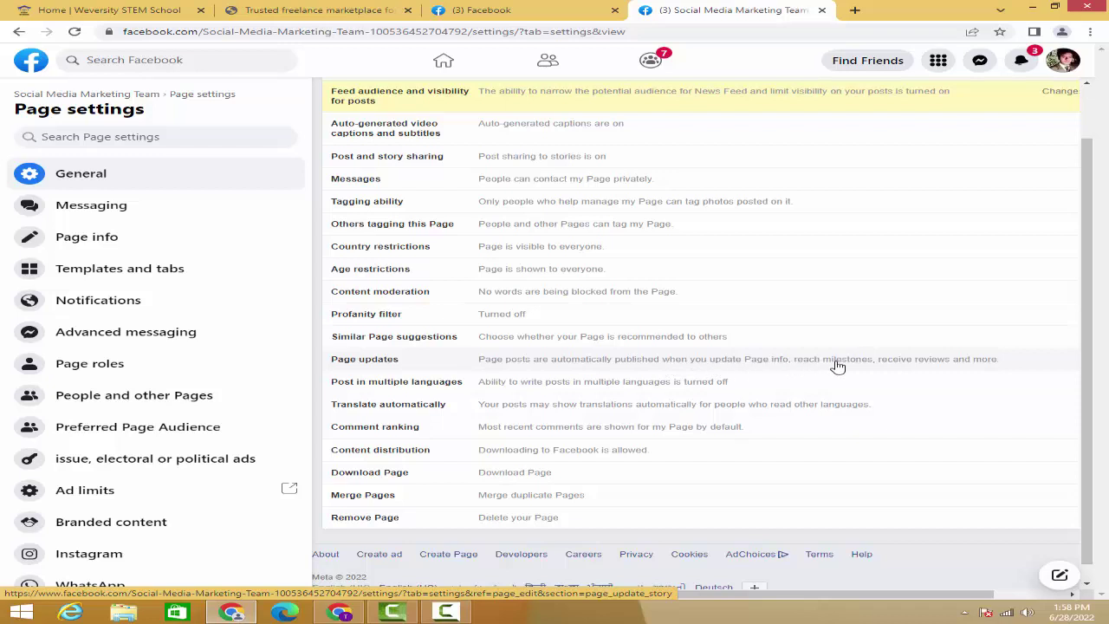
Try turning off automatic publishing of posts when Page information is updated, and cancel the Page updates edit
{"action": "left_click", "coordinate": [594, 369]}
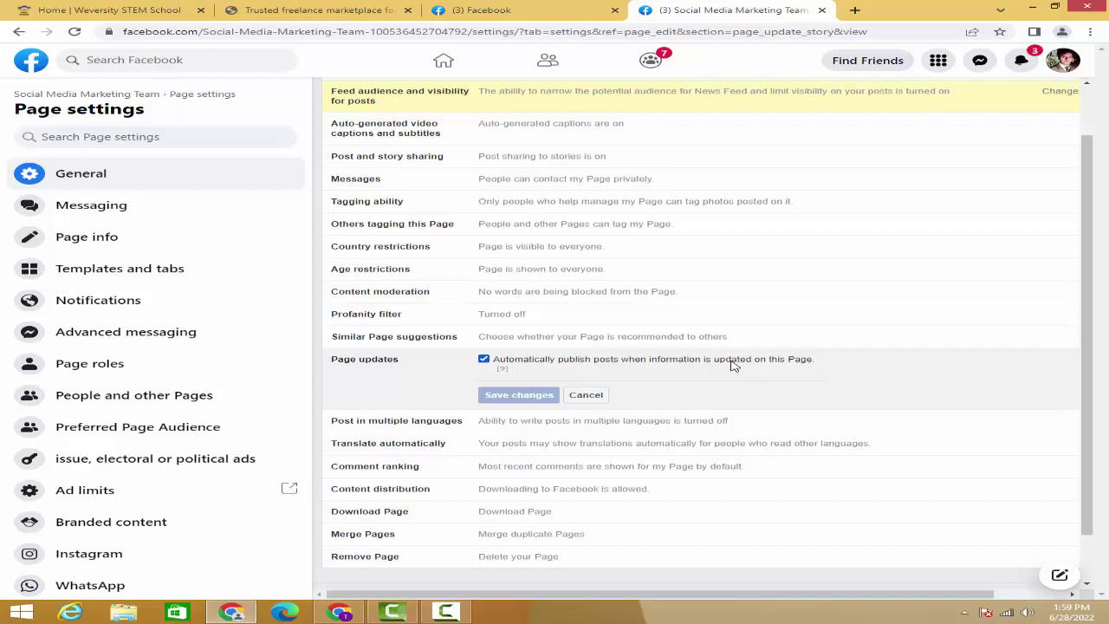
{"action": "left_click", "coordinate": [483, 360]}
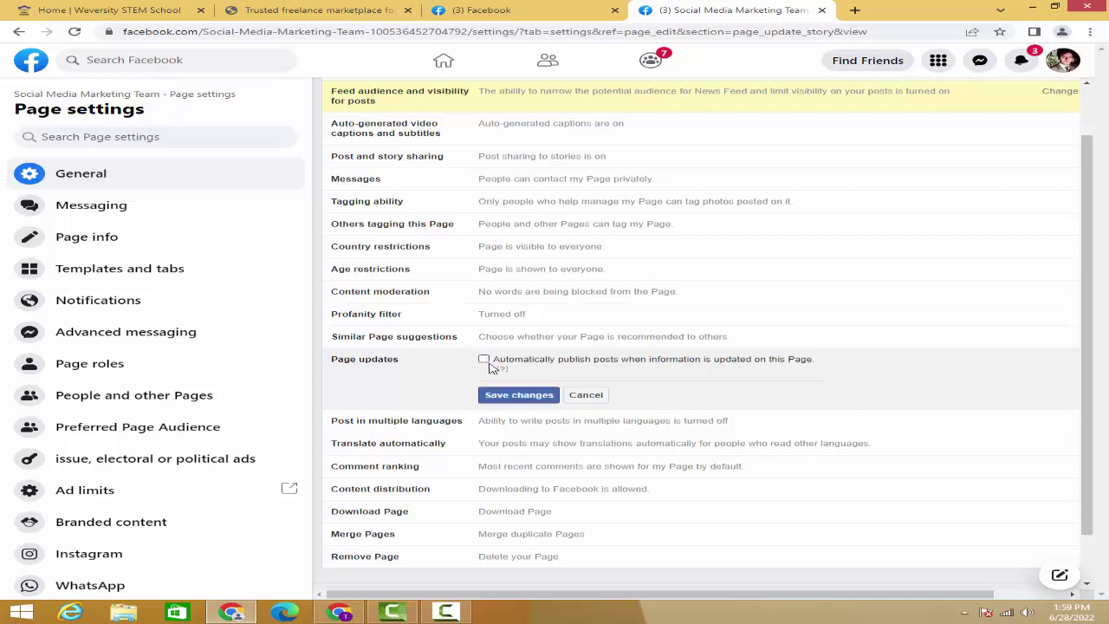
{"action": "left_click", "coordinate": [587, 396]}
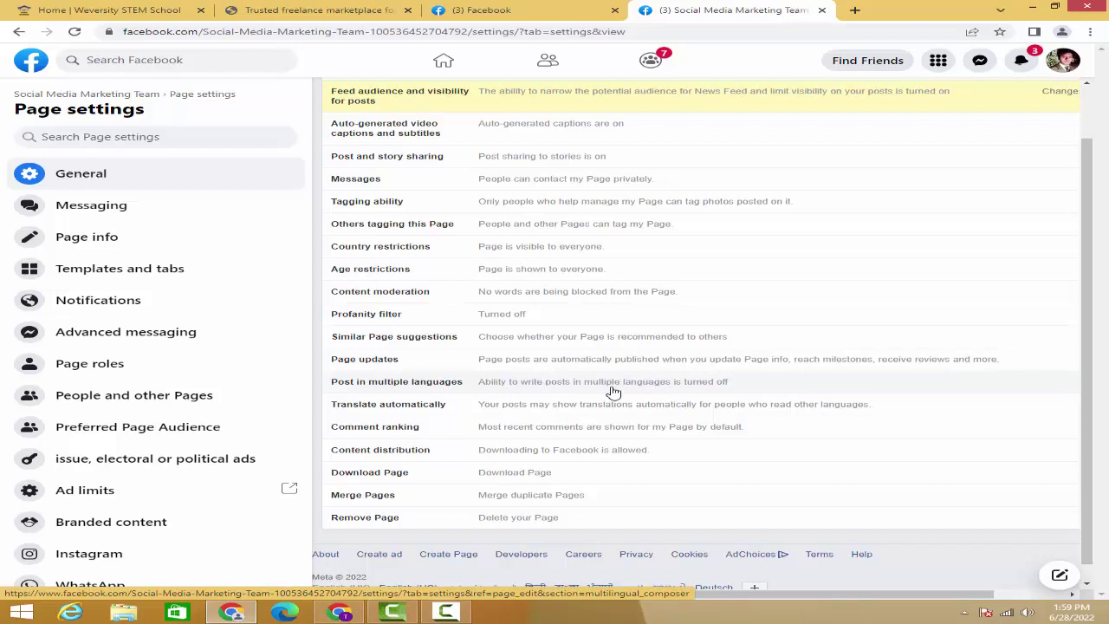
Try allowing people who manage the Page to write posts in multiple languages, and cancel the edit
{"action": "left_click", "coordinate": [502, 398]}
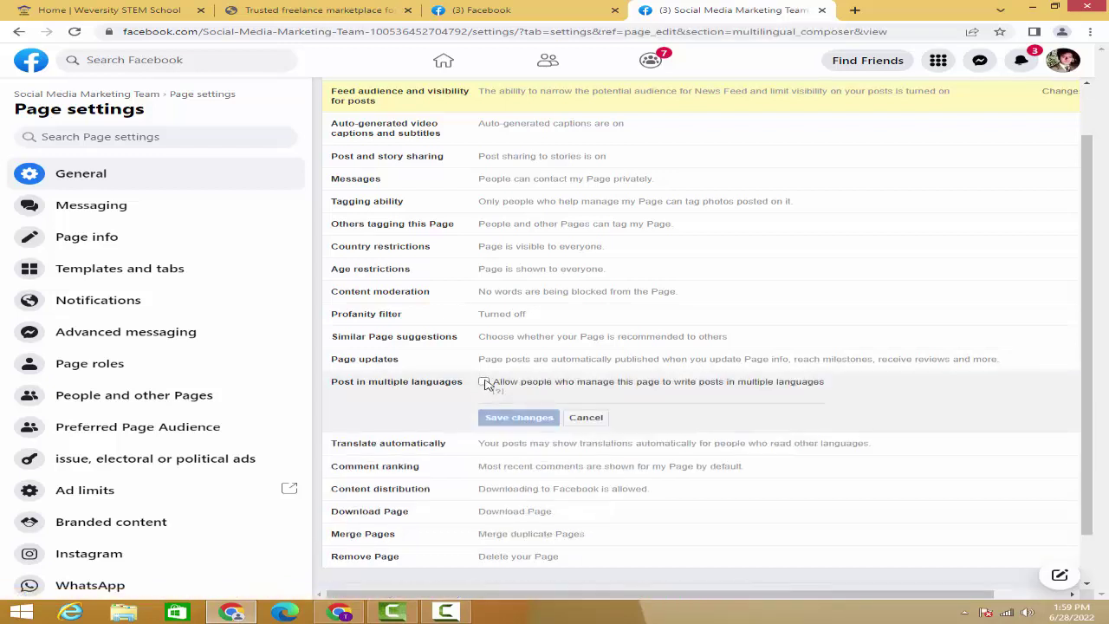
{"action": "left_click", "coordinate": [484, 382]}
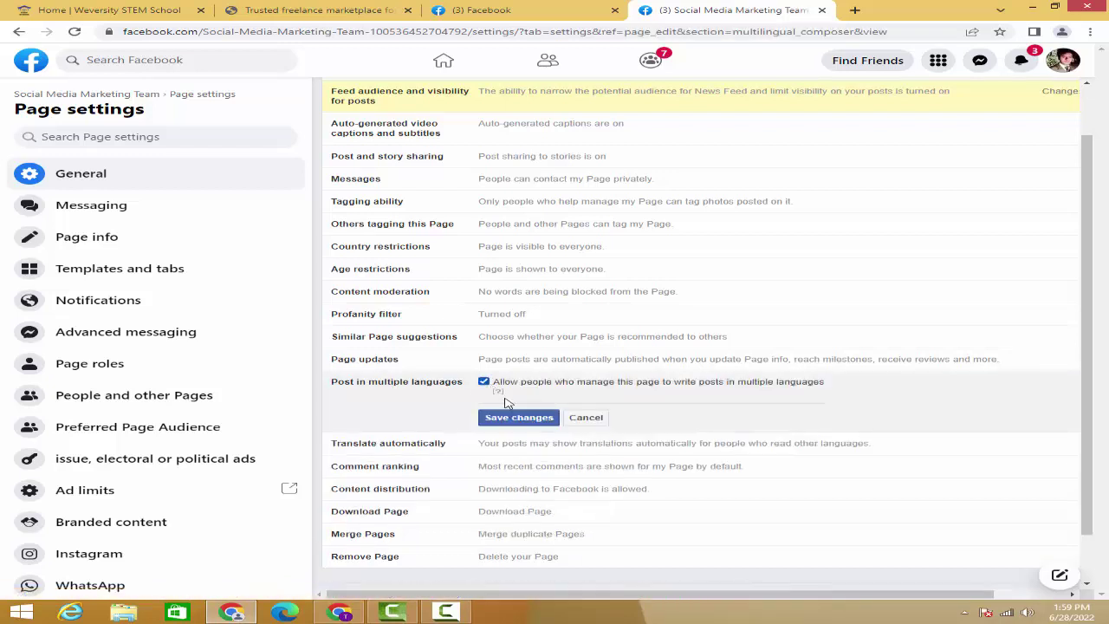
{"action": "left_click", "coordinate": [585, 419]}
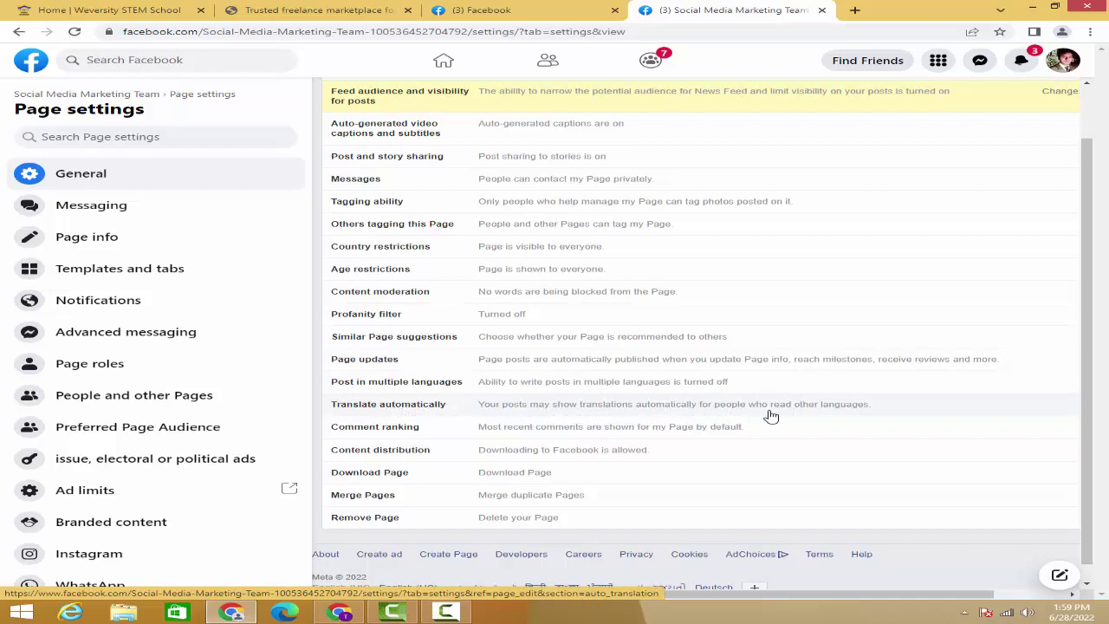
Review the Translate automatically and Comment ranking options, cancelling each edit
{"action": "left_click", "coordinate": [597, 408]}
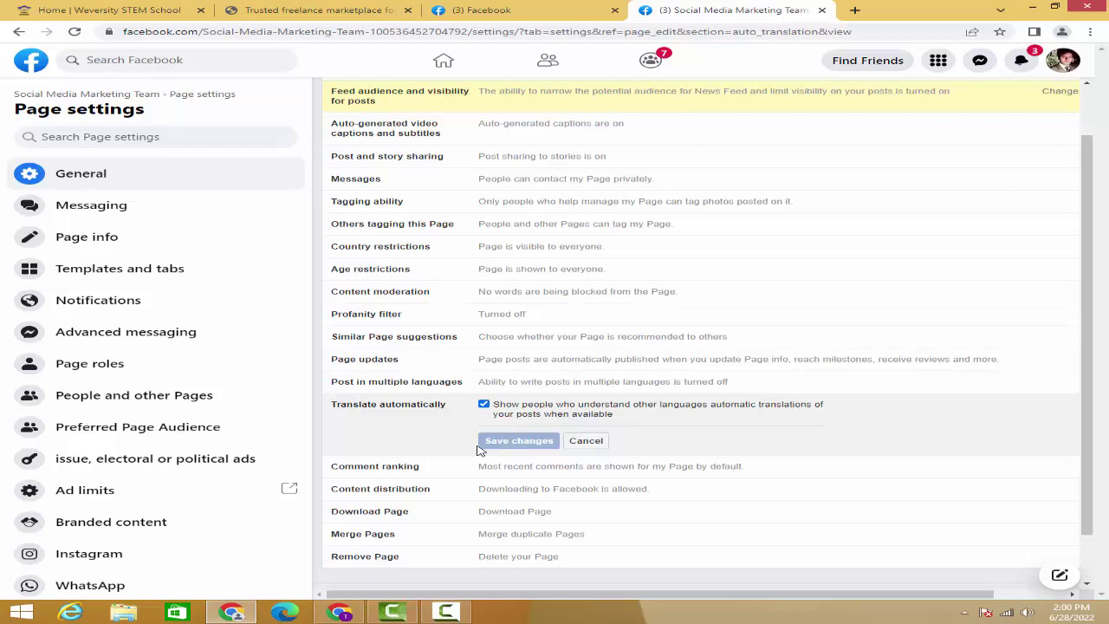
{"action": "left_click", "coordinate": [580, 442]}
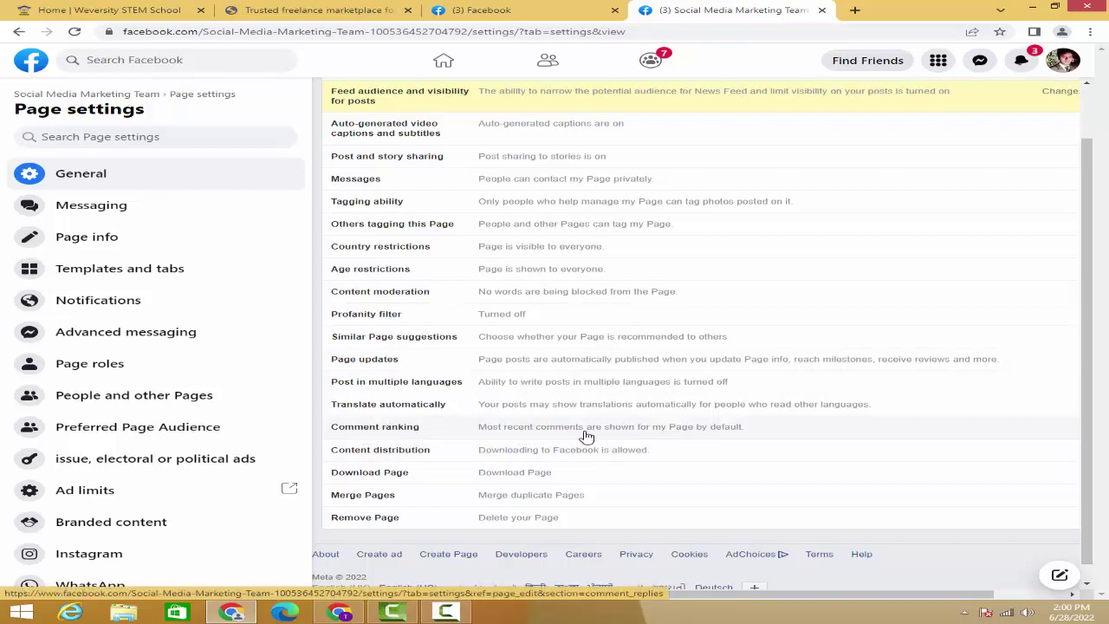
{"action": "left_click", "coordinate": [640, 433]}
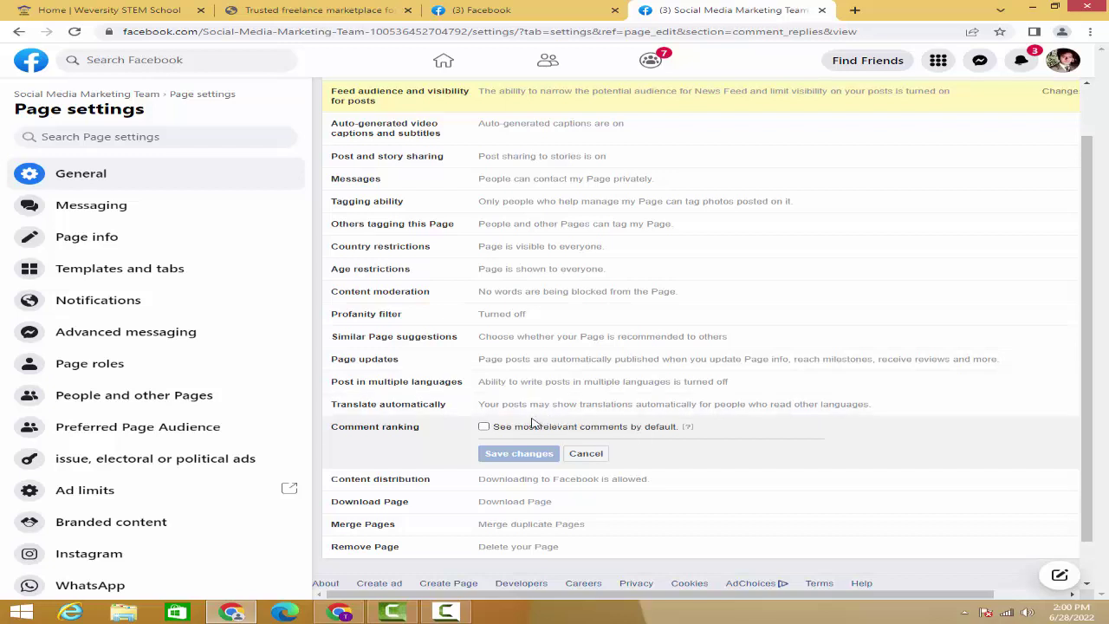
{"action": "left_click", "coordinate": [582, 453]}
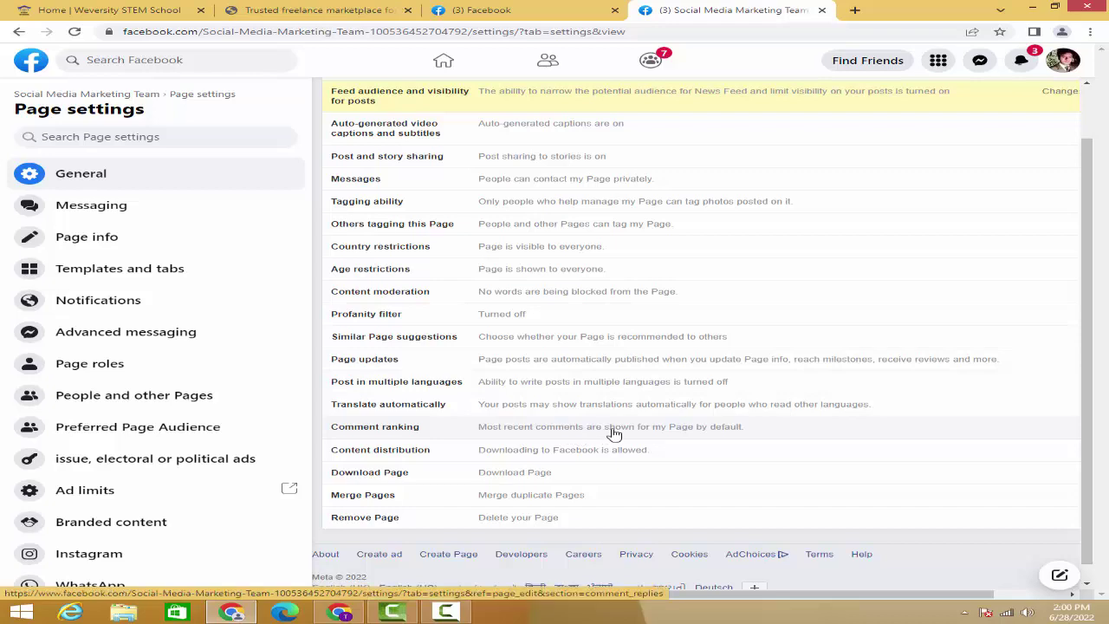
In the Facebook home feed, hide and show the comments on the Shopify agent post, and expand more comments to examine their ranking
{"action": "left_click", "coordinate": [507, 11]}
{"action": "scroll", "coordinate": [548, 269], "scroll_direction": "down", "scroll_amount": 1}
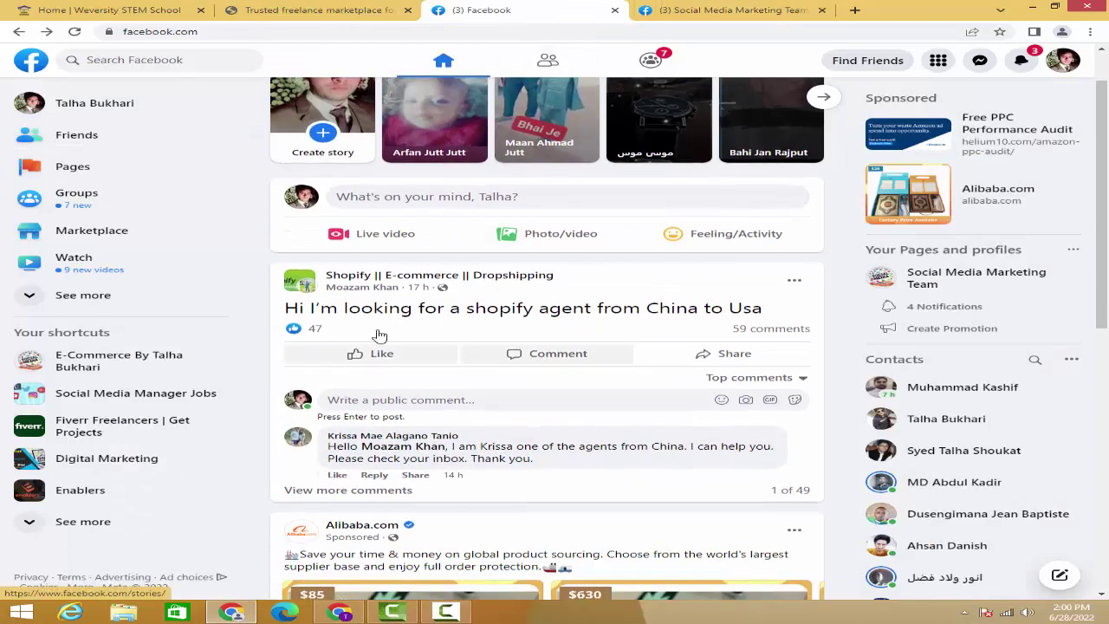
{"action": "mouse_move", "coordinate": [342, 329]}
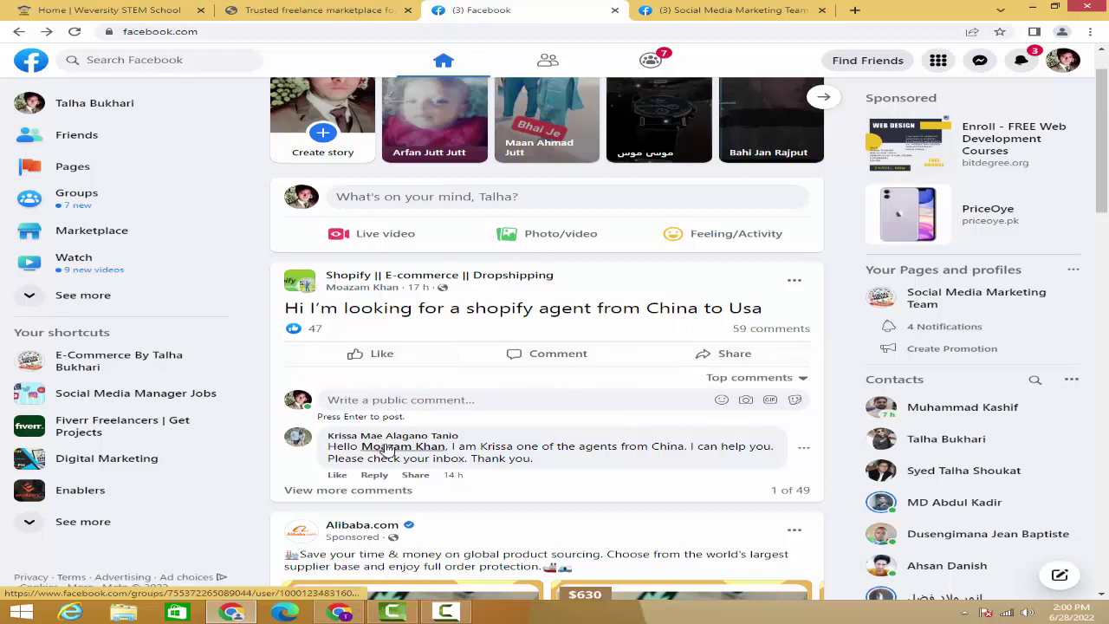
{"action": "left_click", "coordinate": [753, 337]}
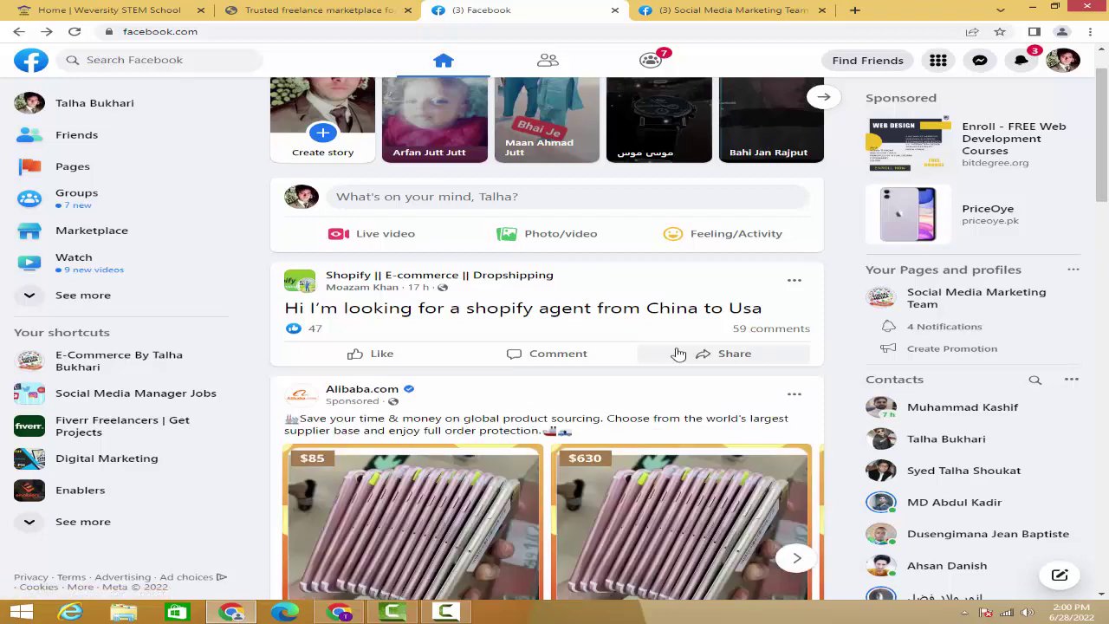
{"action": "left_click", "coordinate": [738, 336]}
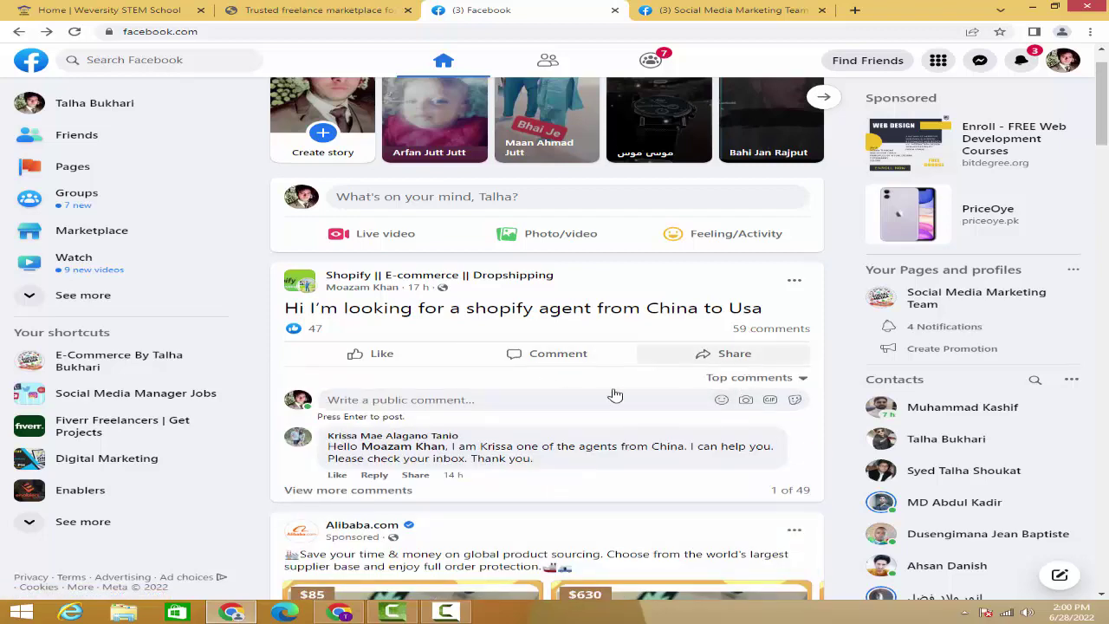
{"action": "left_click", "coordinate": [345, 491]}
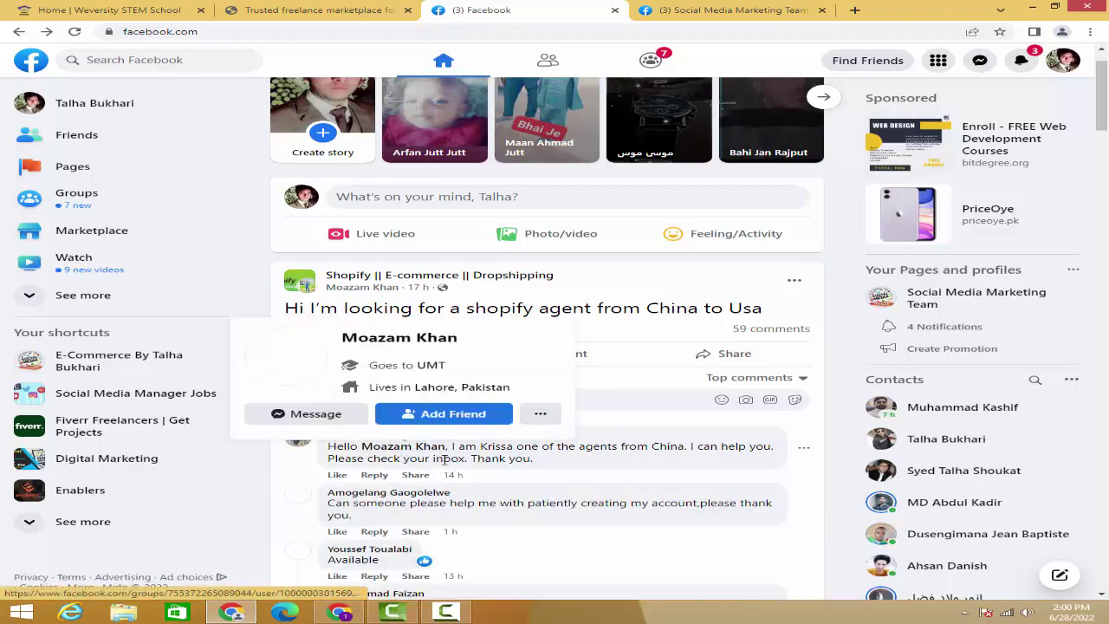
Compare the comment order on the Shopify agent post in the home feed with the Page's Comment ranking setting
{"action": "scroll", "coordinate": [445, 478], "scroll_direction": "down", "scroll_amount": 2}
{"action": "scroll", "coordinate": [428, 458], "scroll_direction": "up", "scroll_amount": 1}
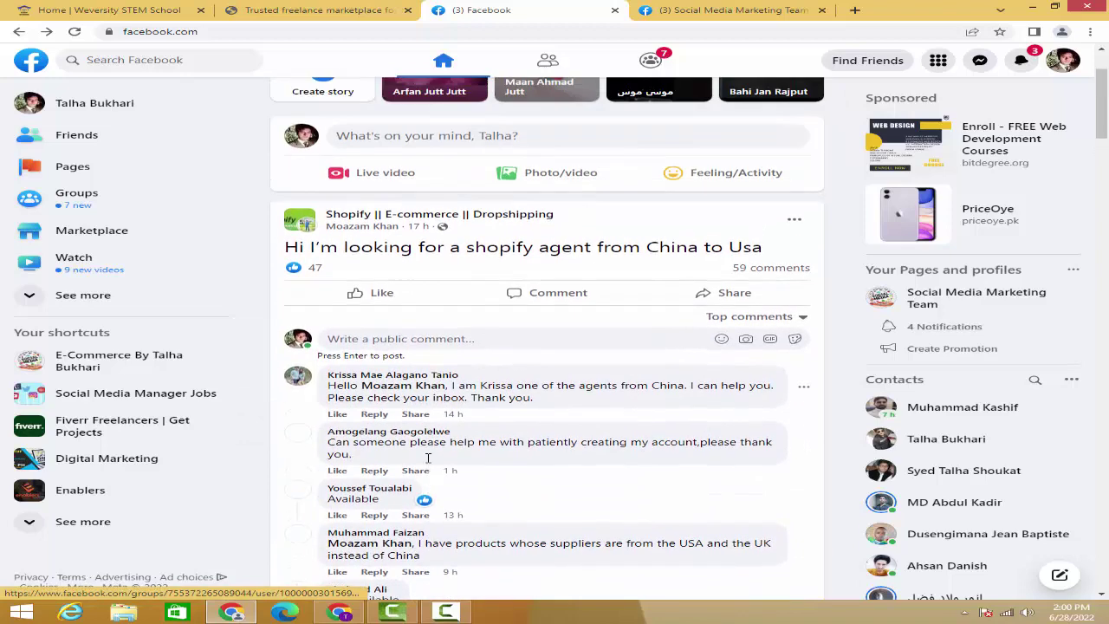
{"action": "left_click", "coordinate": [658, 13]}
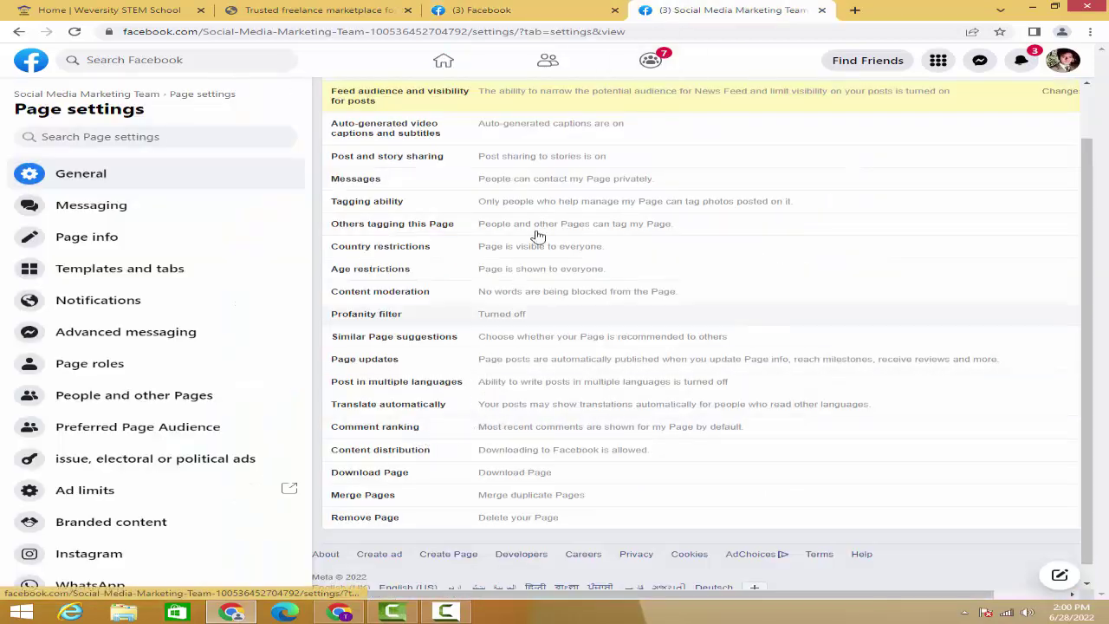
{"action": "left_click", "coordinate": [494, 12]}
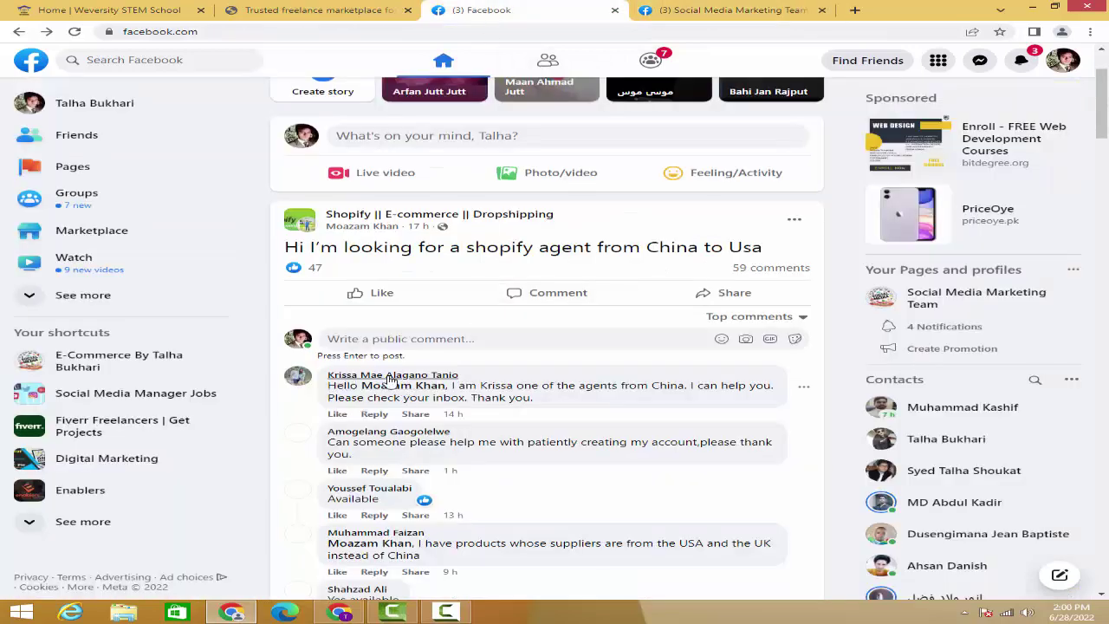
{"action": "mouse_move", "coordinate": [394, 380]}
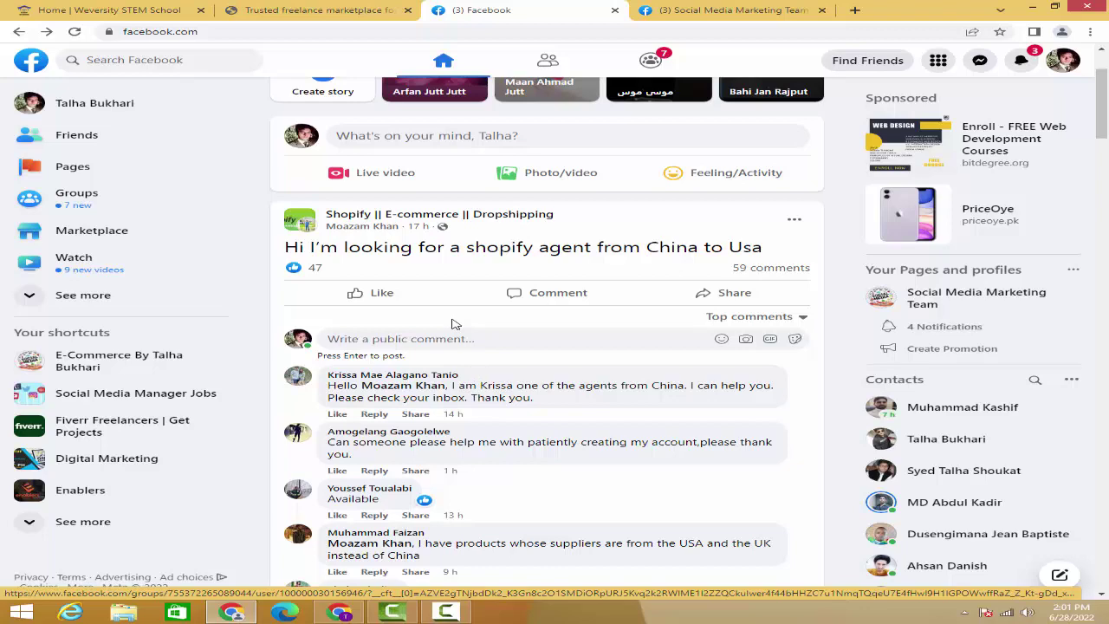
Turn on seeing most relevant comments by default under Comment ranking, save the change, and check the comments in the home feed
{"action": "left_click", "coordinate": [700, 12]}
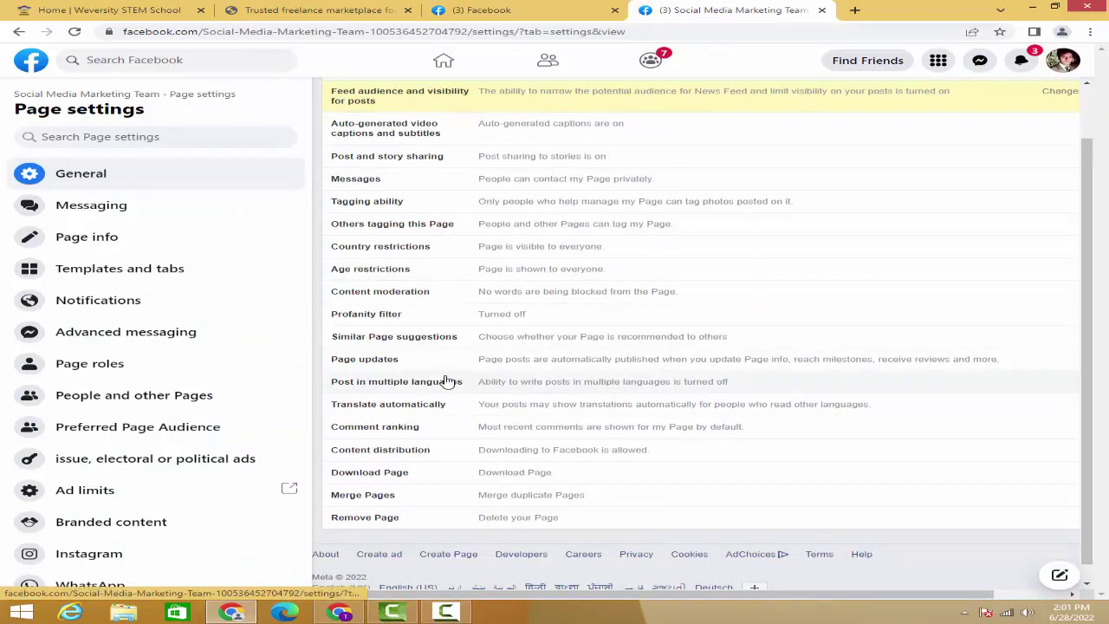
{"action": "left_click", "coordinate": [537, 428]}
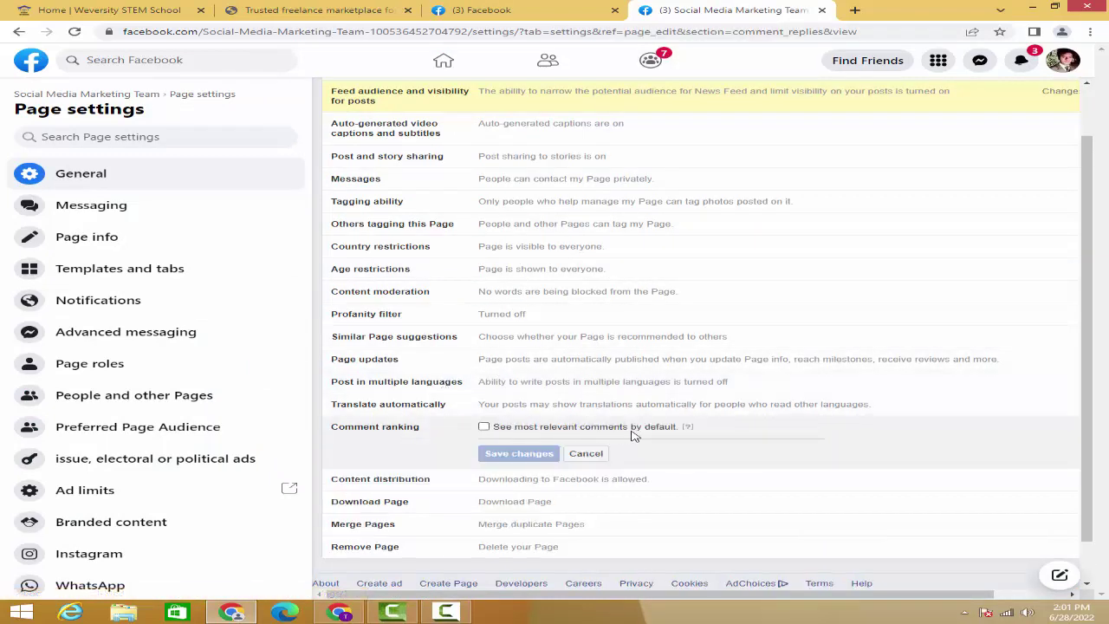
{"action": "left_click", "coordinate": [485, 428]}
{"action": "left_click", "coordinate": [518, 453]}
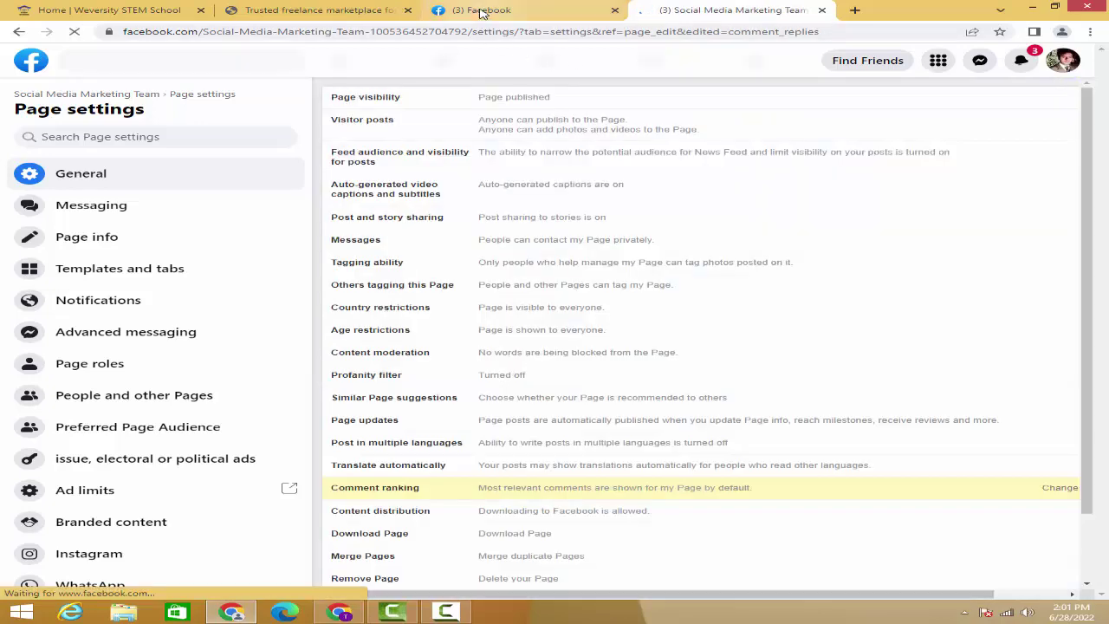
{"action": "left_click", "coordinate": [482, 11]}
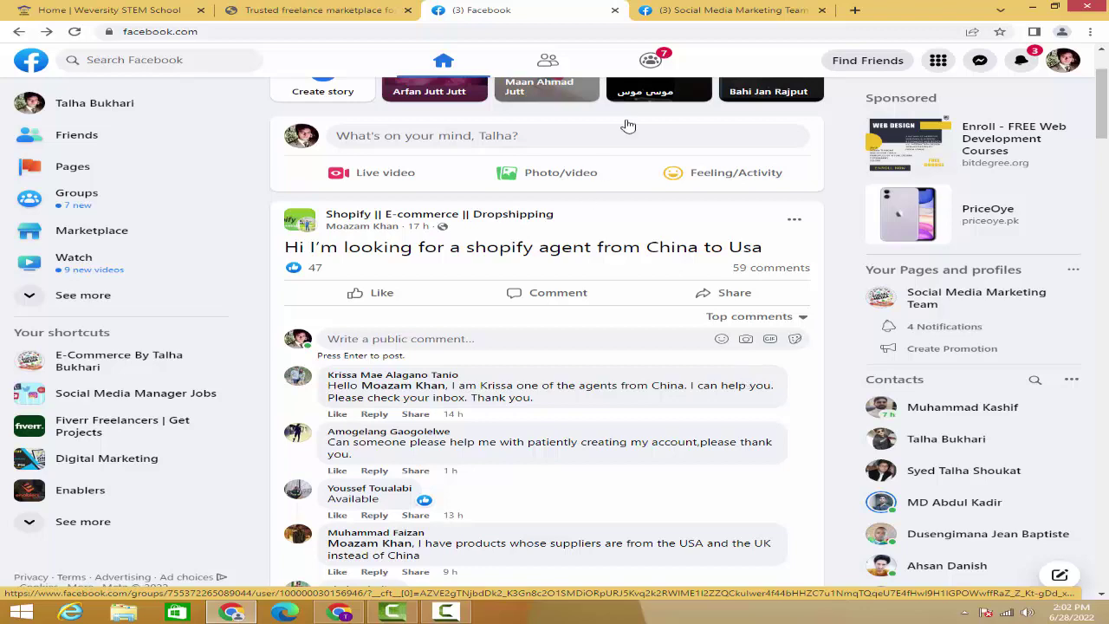
Try prohibiting downloading to Facebook in the Page's Content distribution setting, clear the option again, and cancel the edit
{"action": "left_click", "coordinate": [740, 18]}
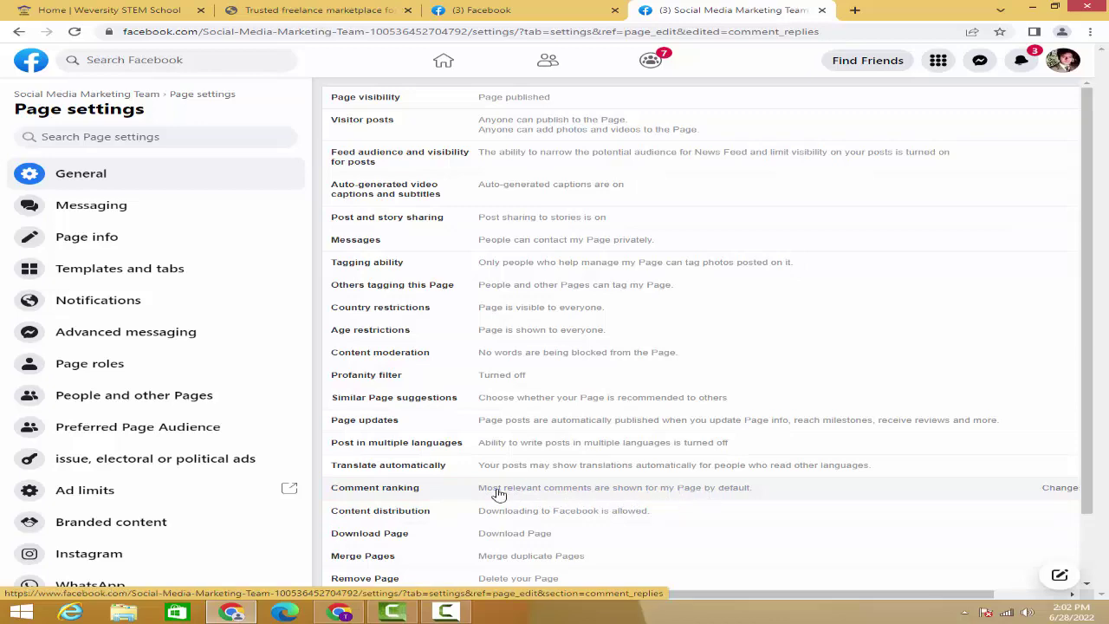
{"action": "scroll", "coordinate": [498, 492], "scroll_direction": "down", "scroll_amount": 2}
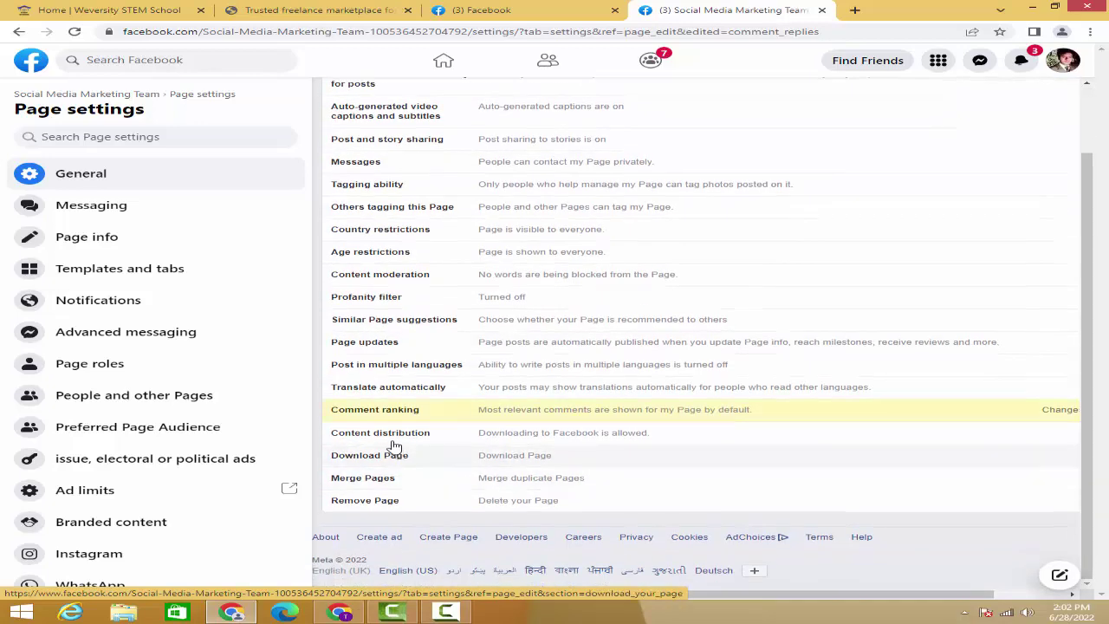
{"action": "left_click", "coordinate": [598, 442]}
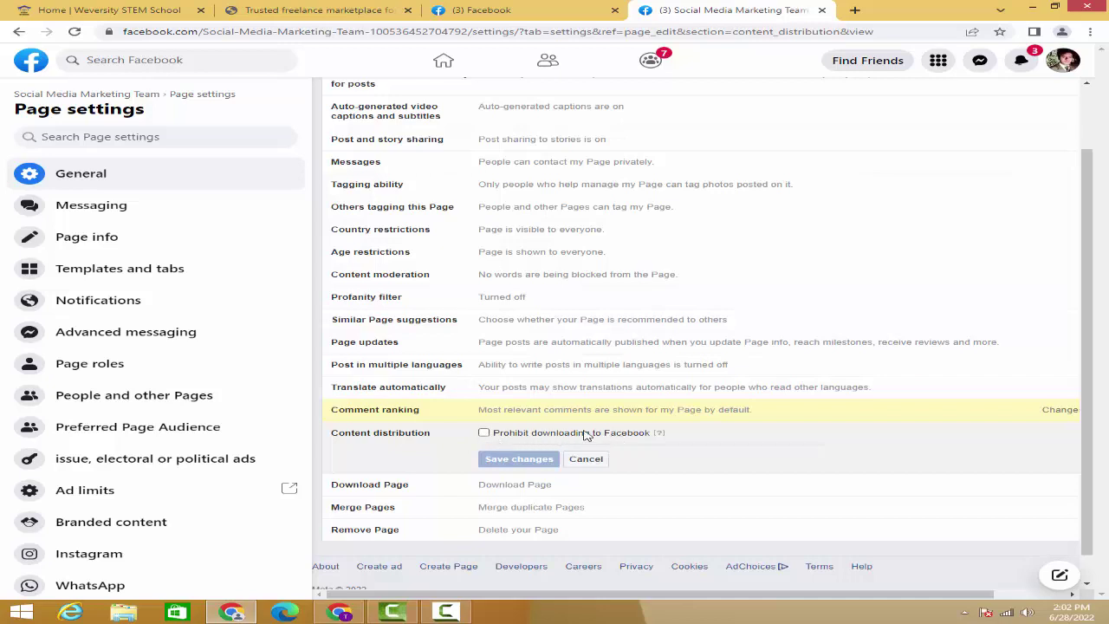
{"action": "left_click", "coordinate": [485, 435]}
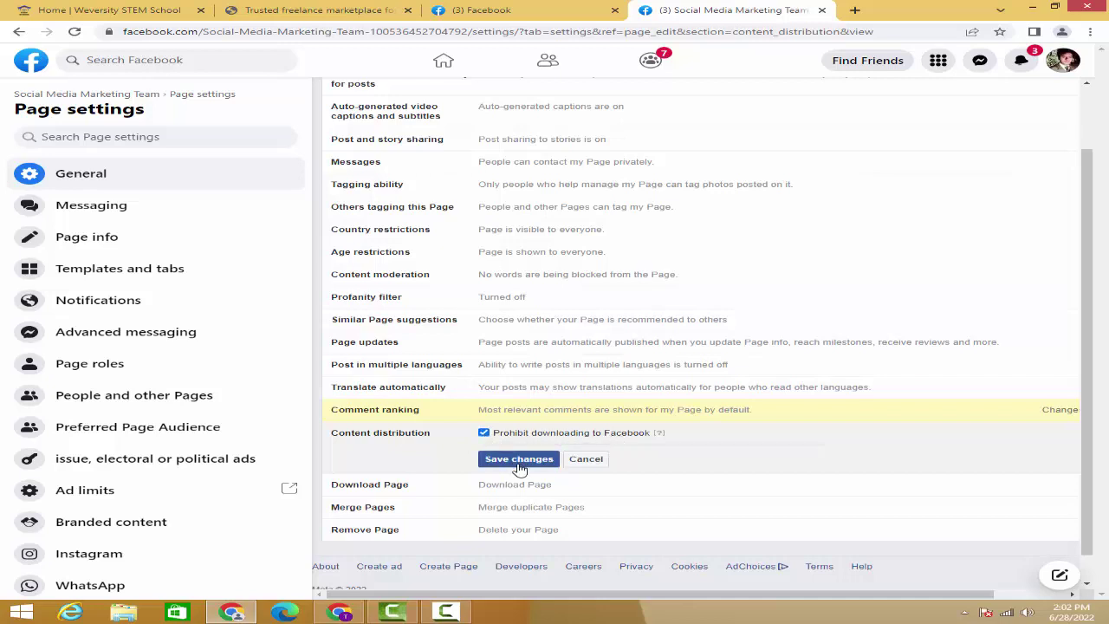
{"action": "left_click", "coordinate": [500, 437]}
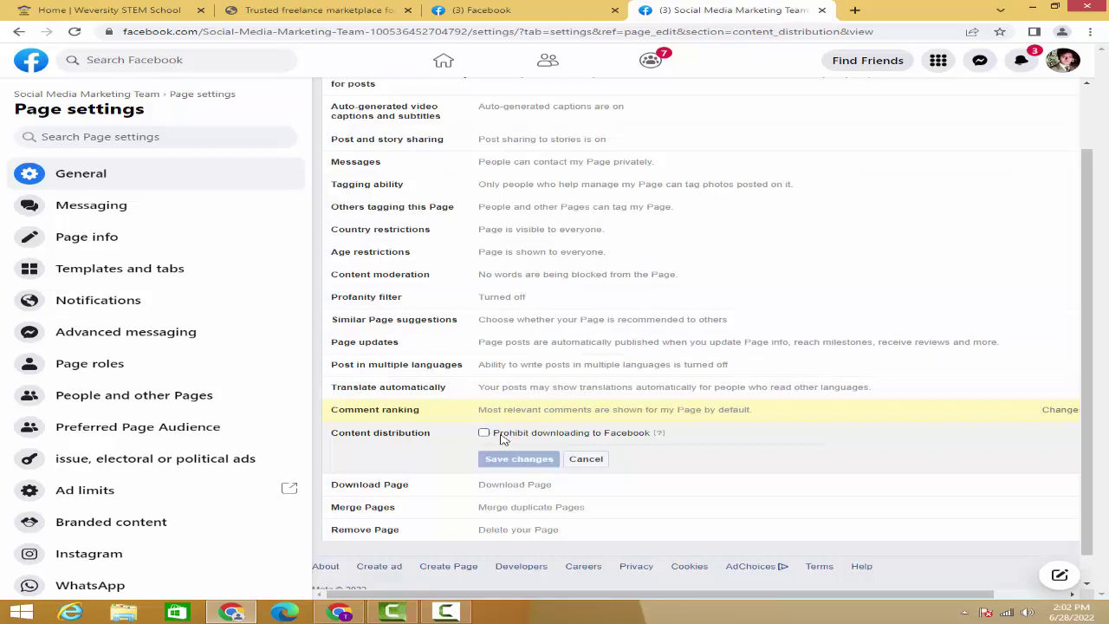
{"action": "left_click", "coordinate": [589, 462]}
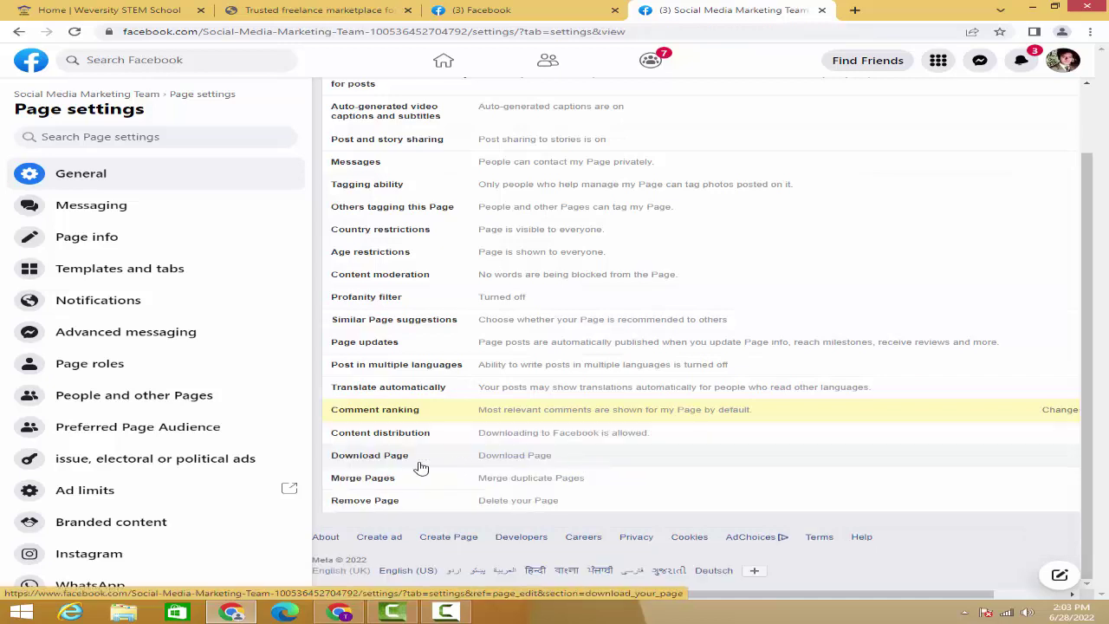
Review the Download Page and Merge Pages options, open Merge duplicate Pages, and return to the settings without entering the password, cancelling the edit
{"action": "left_click", "coordinate": [512, 459]}
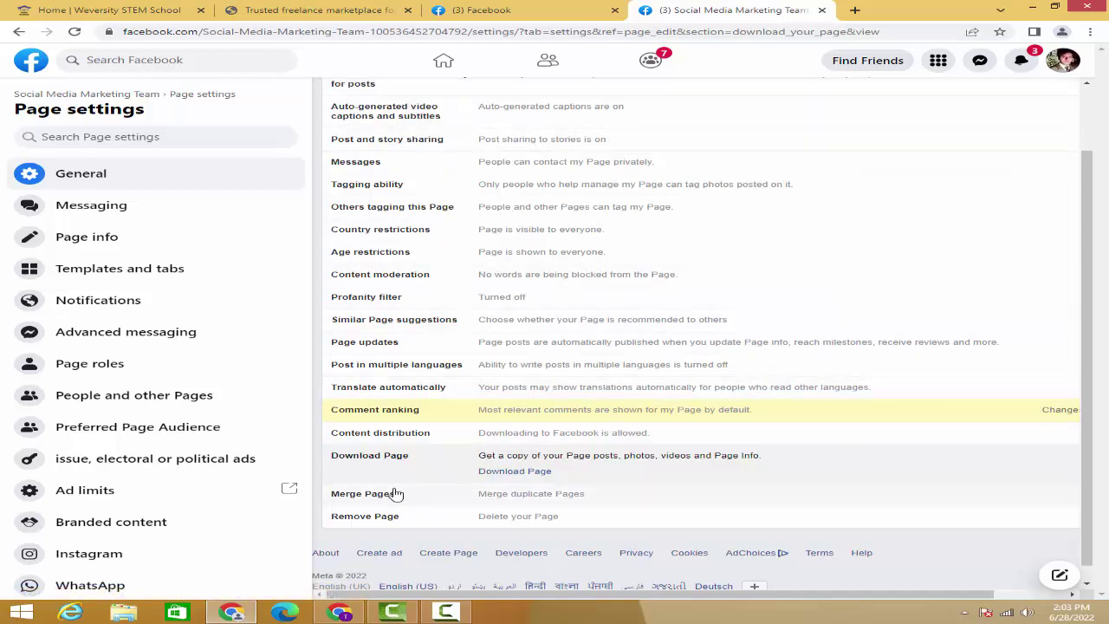
{"action": "left_click", "coordinate": [507, 494]}
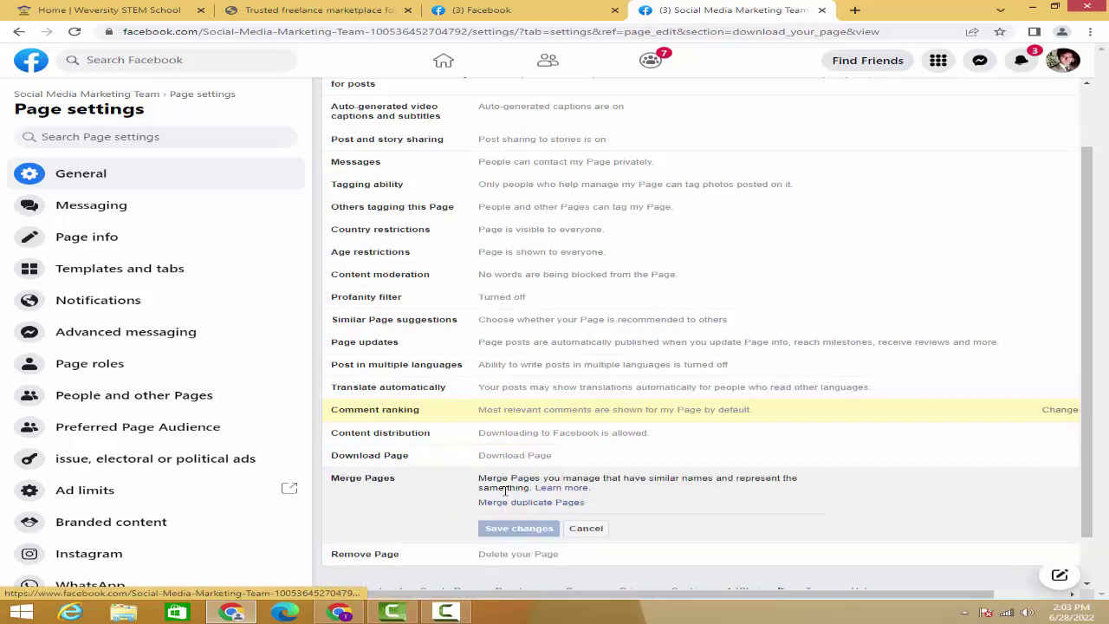
{"action": "scroll", "coordinate": [485, 459], "scroll_direction": "down", "scroll_amount": 1}
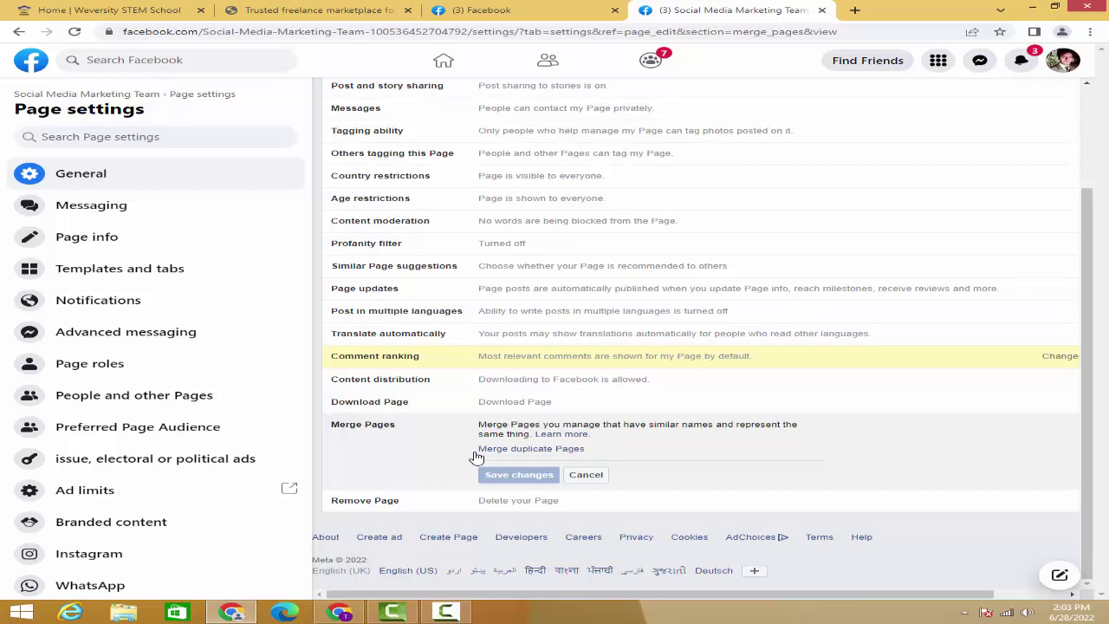
{"action": "left_click", "coordinate": [531, 448]}
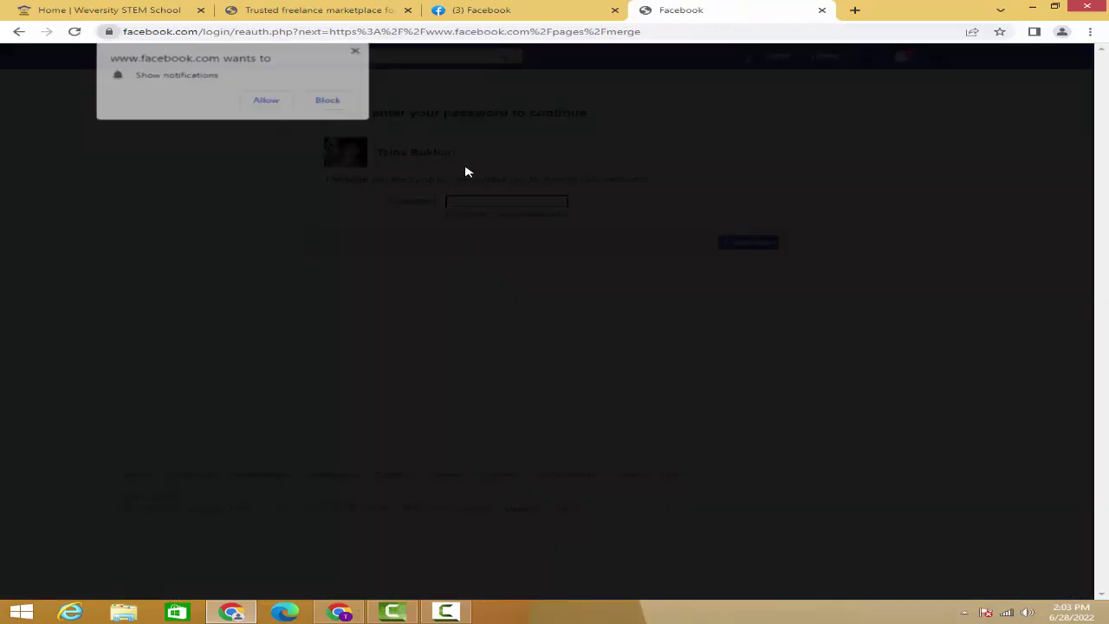
{"action": "left_click", "coordinate": [356, 51]}
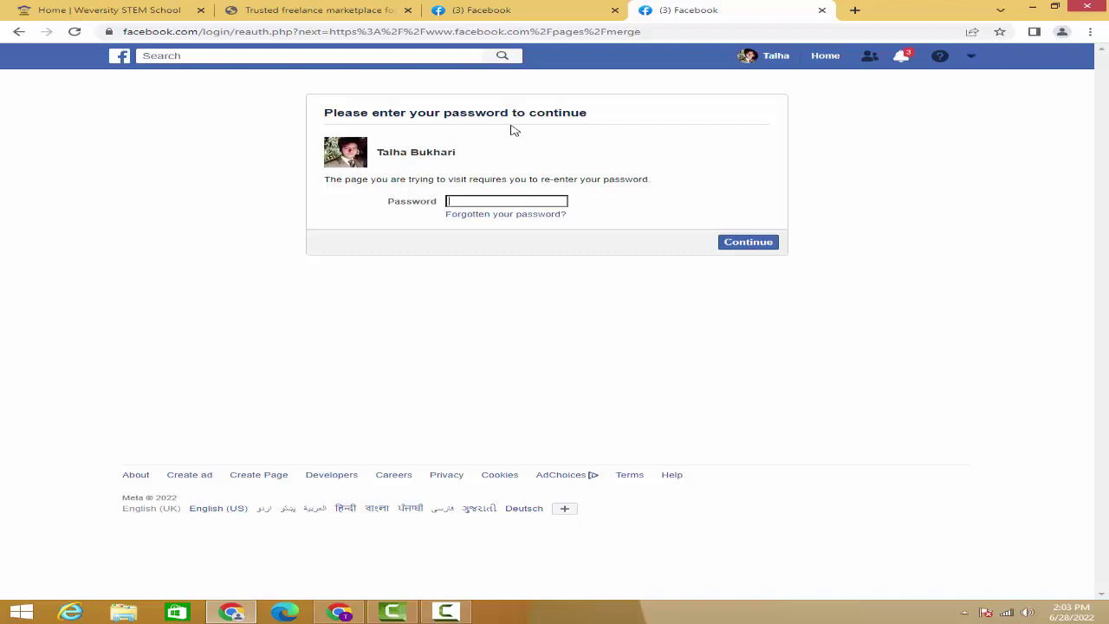
{"action": "left_click", "coordinate": [19, 32]}
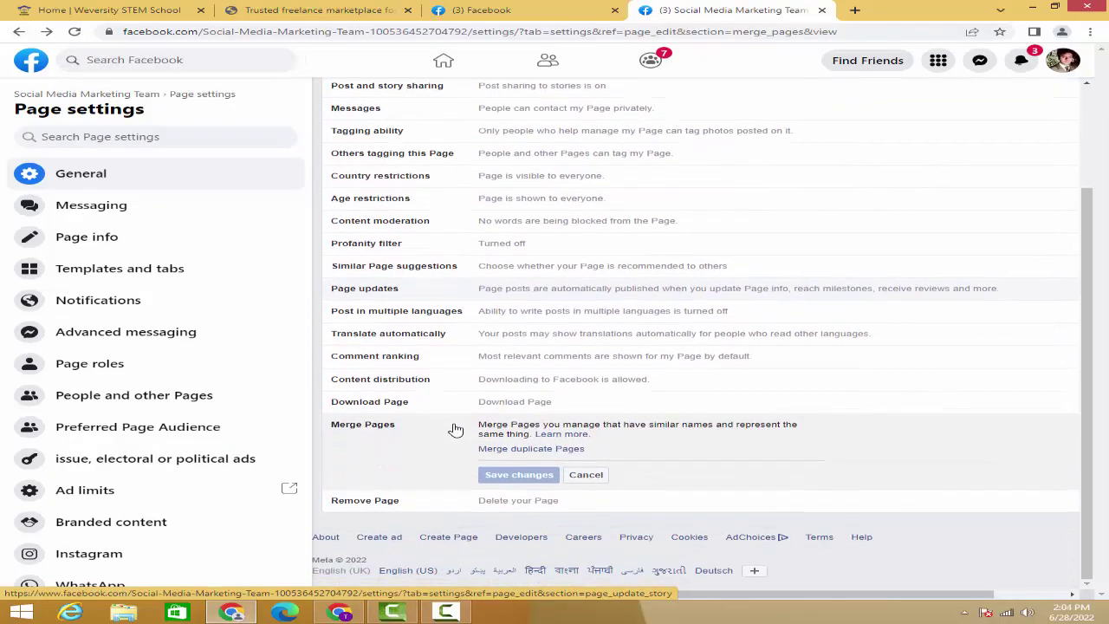
{"action": "left_click", "coordinate": [587, 478]}
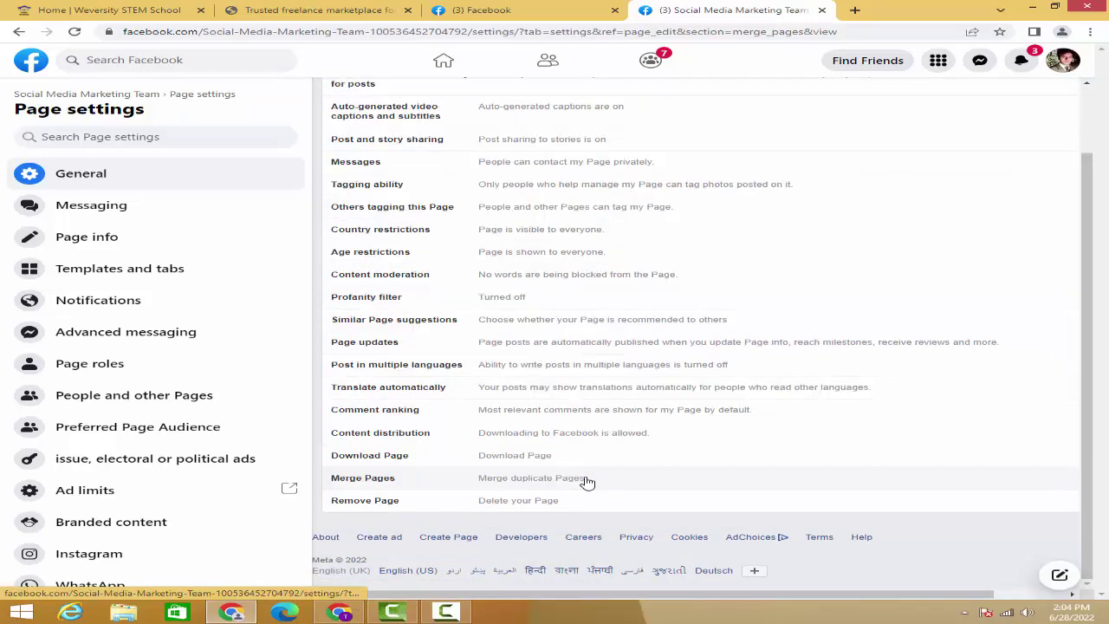
Examine the Remove Page option for permanently deleting Social Media Marketing Team, and cancel the edit
{"action": "scroll", "coordinate": [512, 455], "scroll_direction": "down", "scroll_amount": 2}
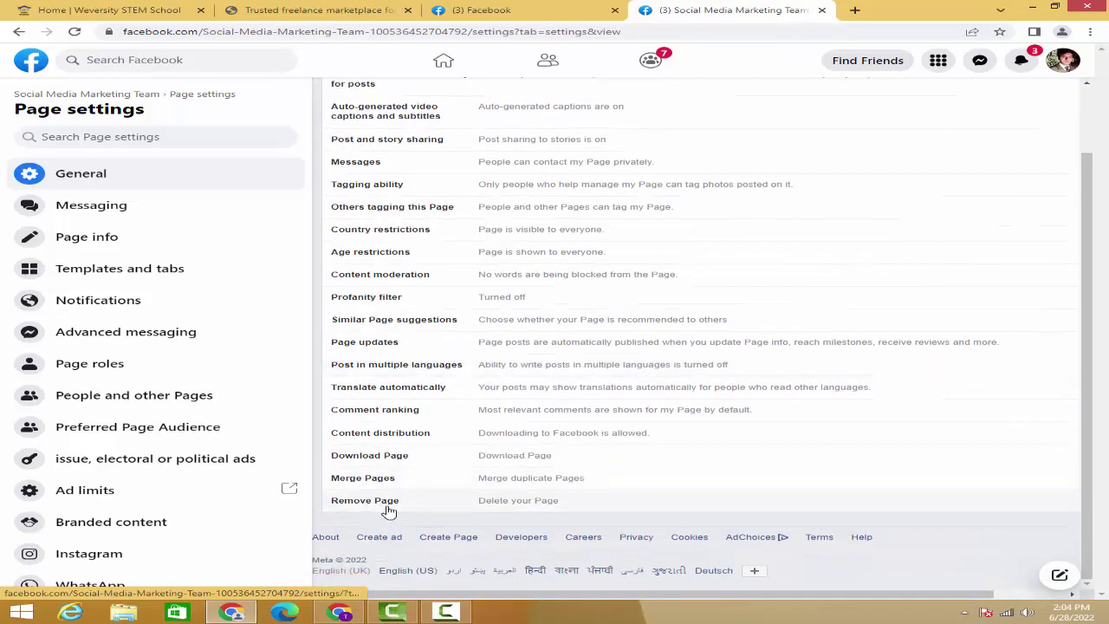
{"action": "left_click", "coordinate": [533, 506]}
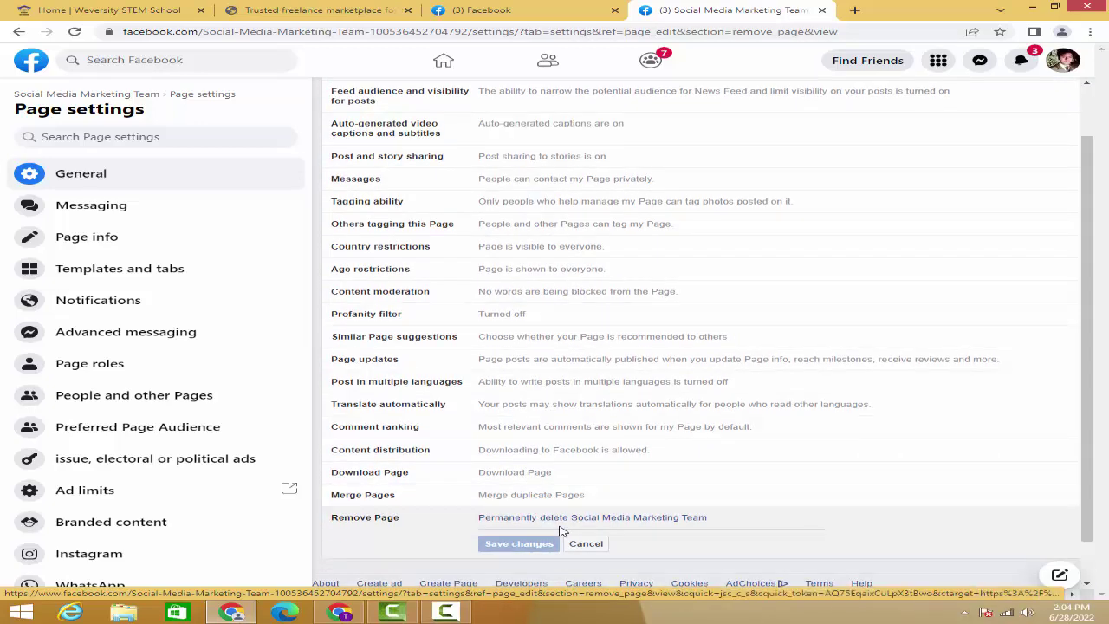
{"action": "scroll", "coordinate": [582, 526], "scroll_direction": "down", "scroll_amount": 1}
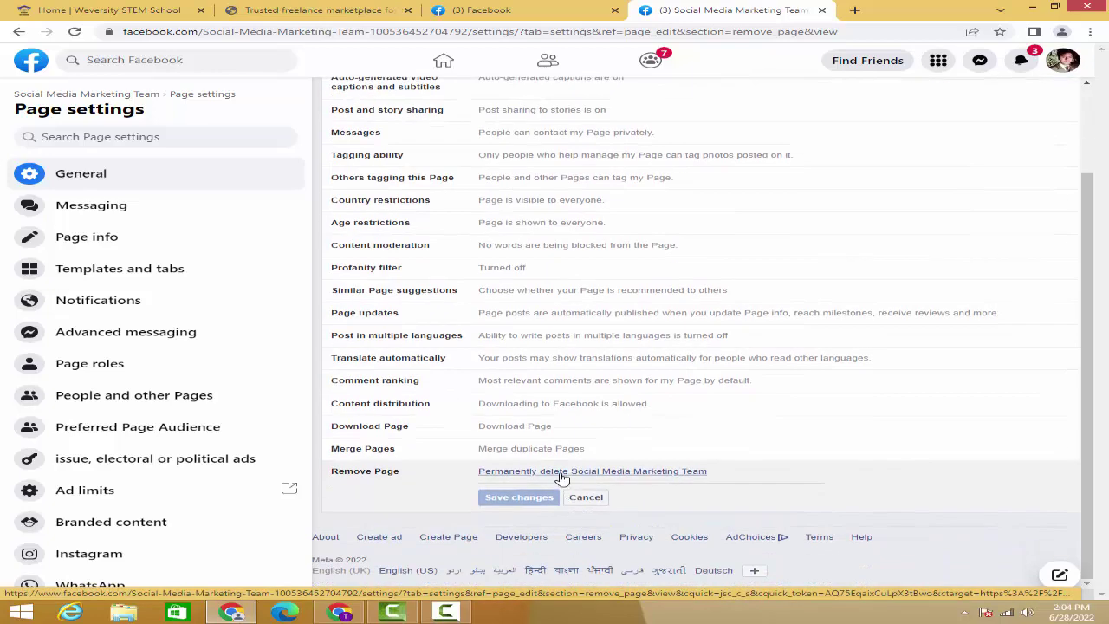
{"action": "left_click", "coordinate": [596, 499]}
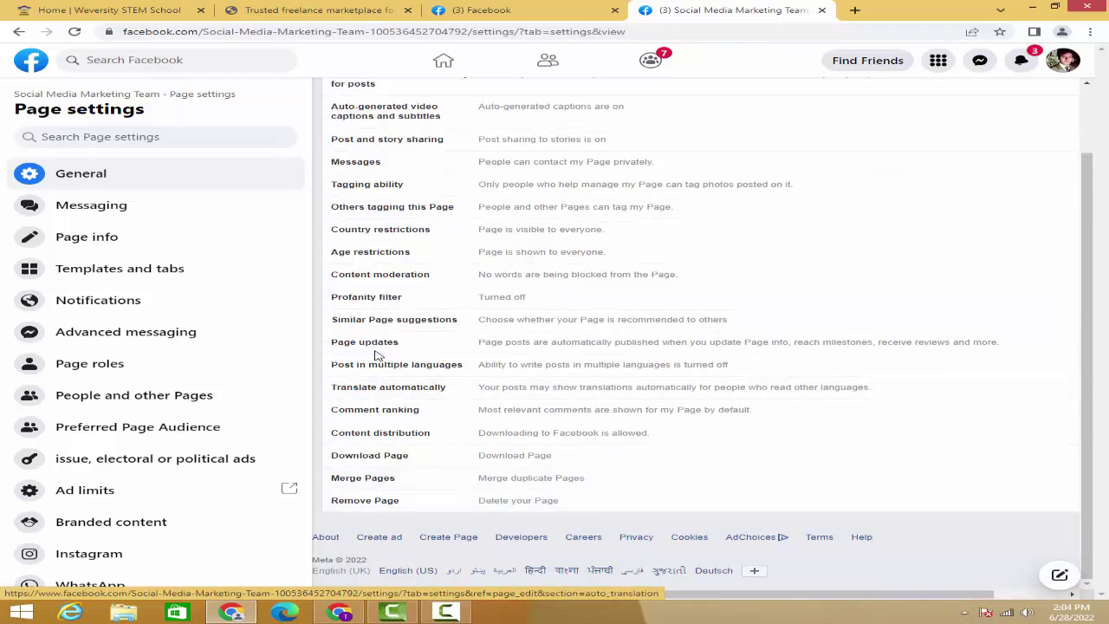
Look over the full list of General Page settings from Page visibility to Remove Page
{"action": "scroll", "coordinate": [430, 310], "scroll_direction": "up", "scroll_amount": 1}
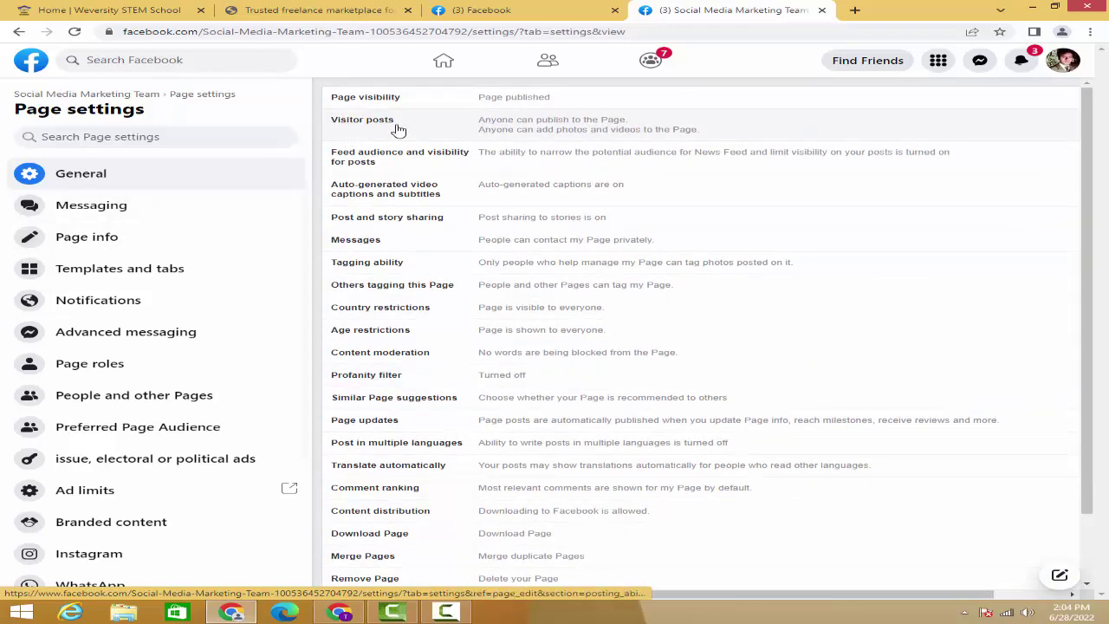
{"action": "scroll", "coordinate": [440, 351], "scroll_direction": "down", "scroll_amount": 1}
{"action": "scroll", "coordinate": [441, 352], "scroll_direction": "up", "scroll_amount": 1}
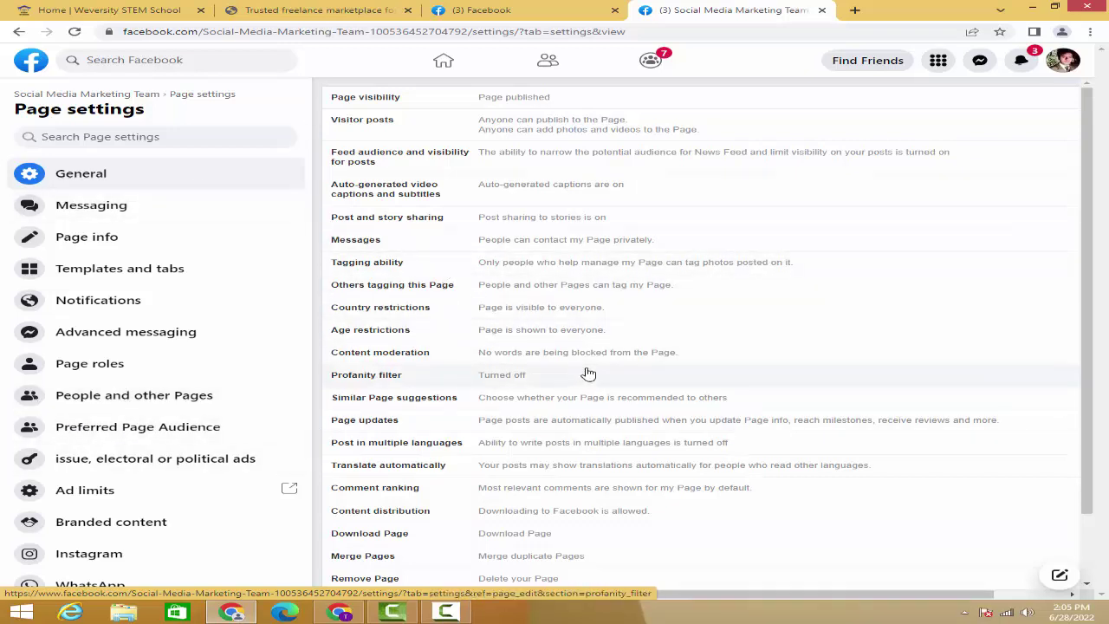
{"action": "scroll", "coordinate": [377, 235], "scroll_direction": "down", "scroll_amount": 1}
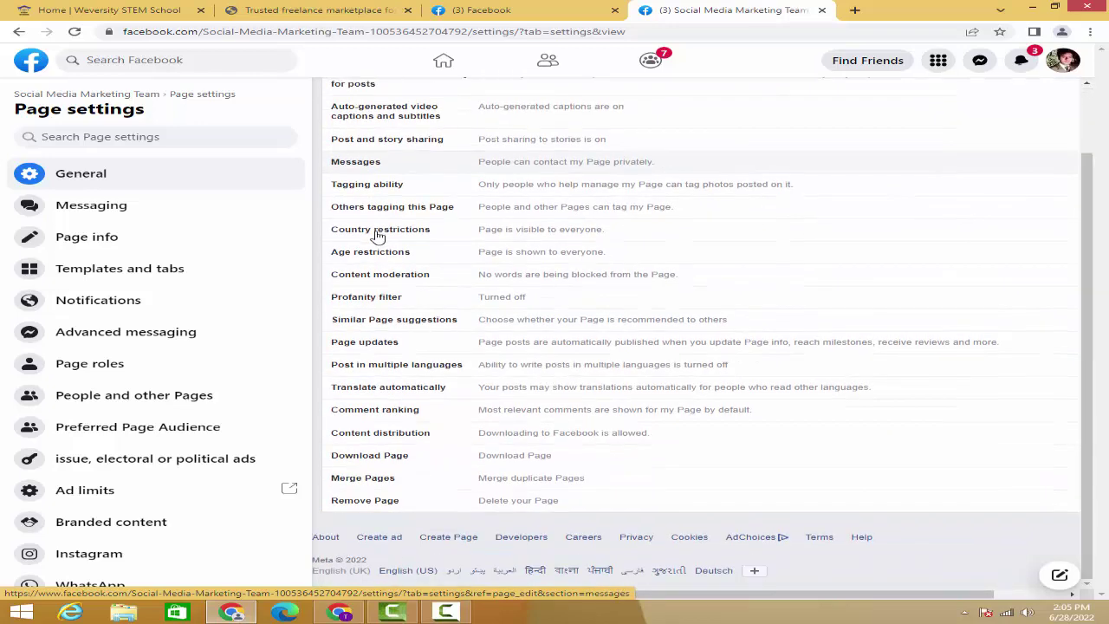
{"action": "scroll", "coordinate": [378, 236], "scroll_direction": "up", "scroll_amount": 1}
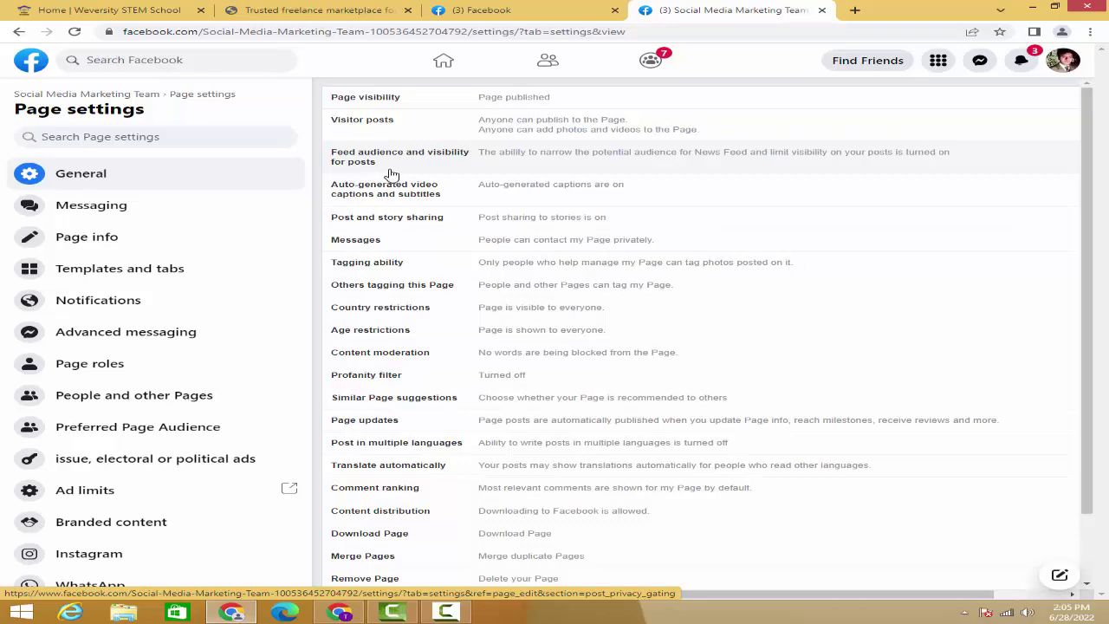
View the WeJob marketplace home page and its categories, and the Weversity STEM School home page
{"action": "left_click", "coordinate": [130, 11]}
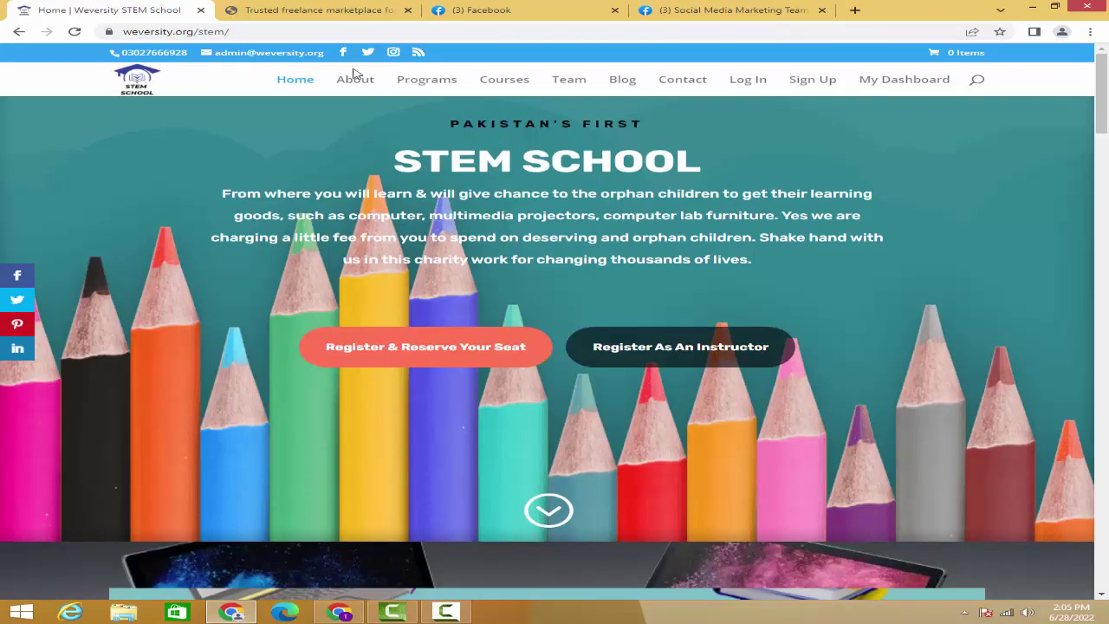
{"action": "left_click", "coordinate": [290, 19]}
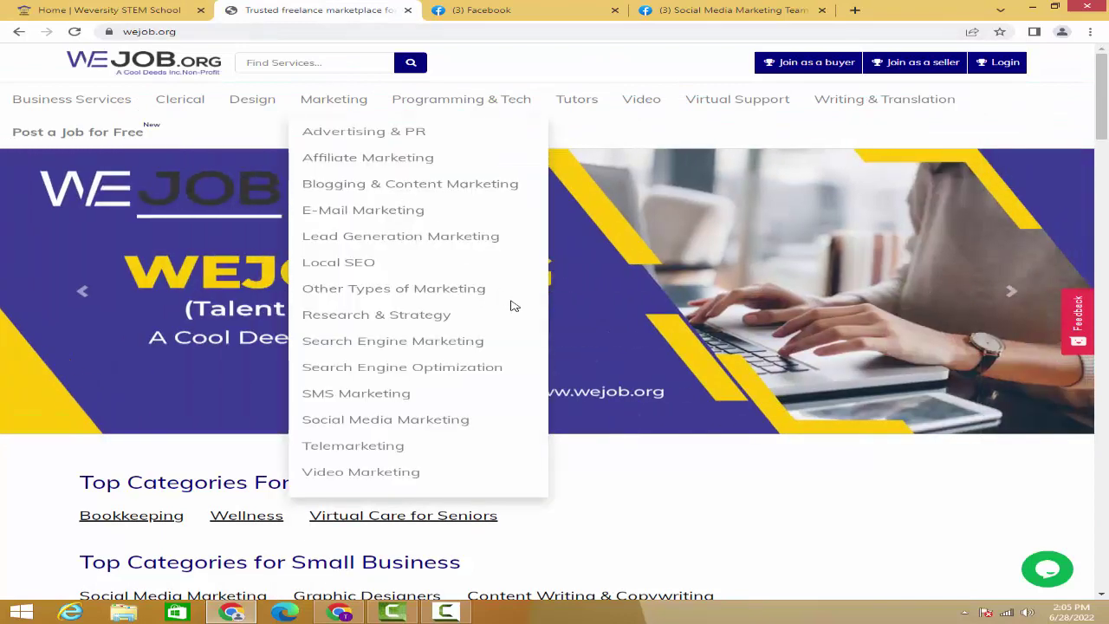
{"action": "scroll", "coordinate": [558, 346], "scroll_direction": "down", "scroll_amount": 1}
{"action": "scroll", "coordinate": [558, 346], "scroll_direction": "down", "scroll_amount": 3}
{"action": "scroll", "coordinate": [558, 345], "scroll_direction": "up", "scroll_amount": 4}
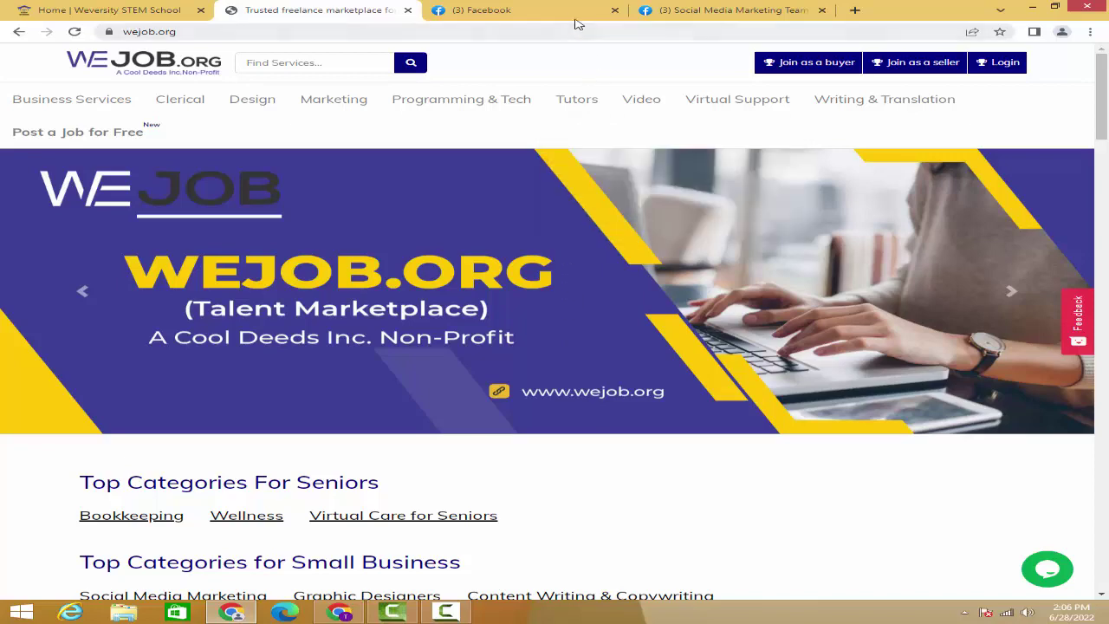
{"action": "left_click", "coordinate": [130, 14]}
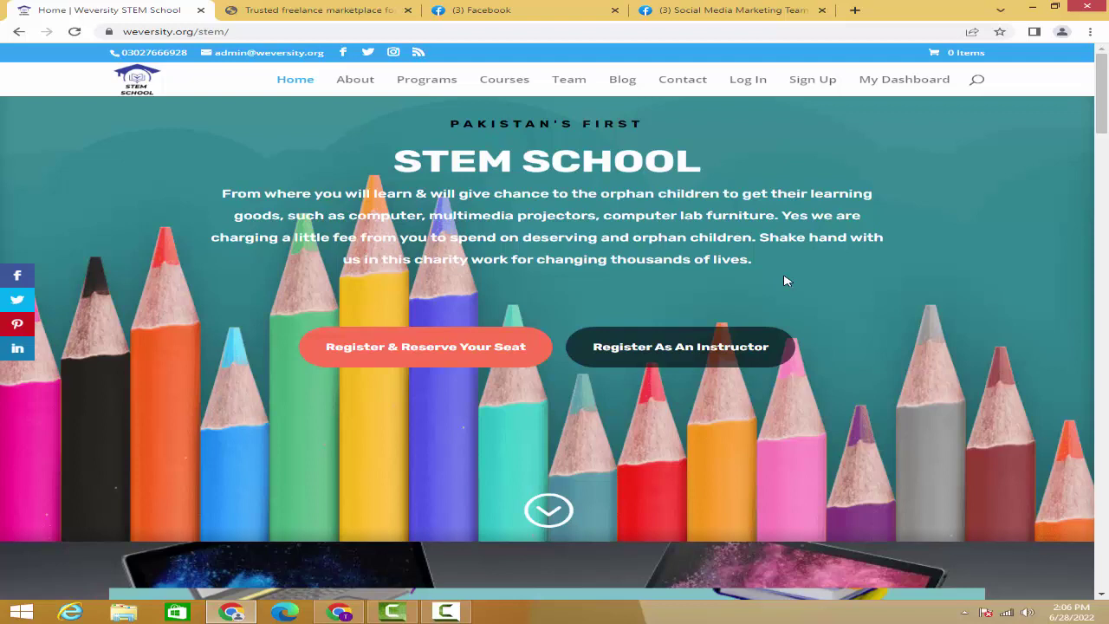
{"action": "left_click", "coordinate": [468, 612]}
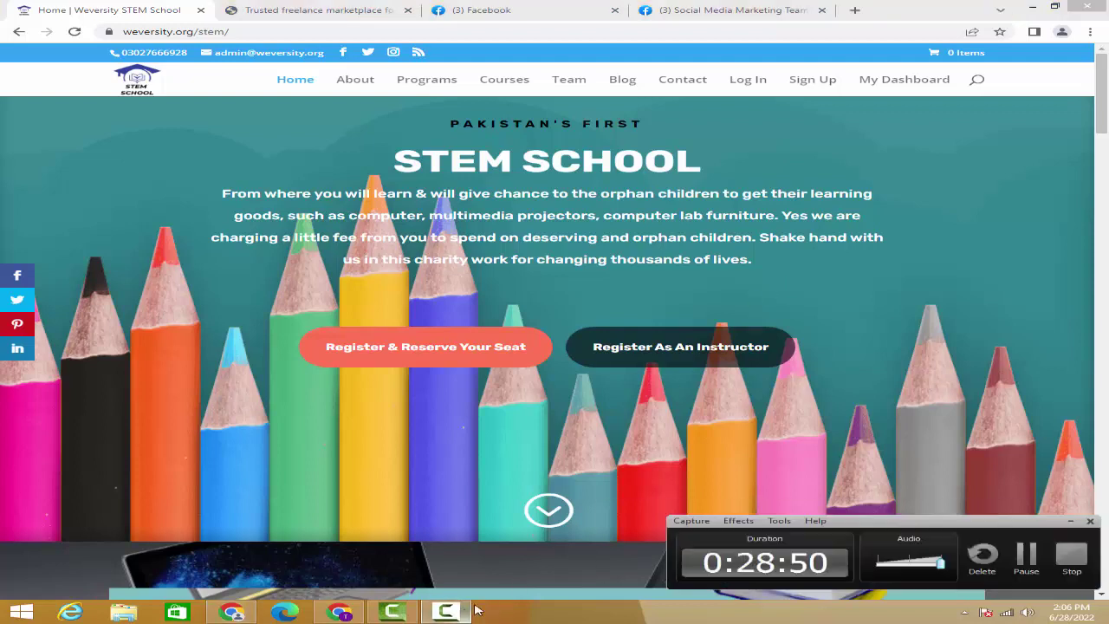